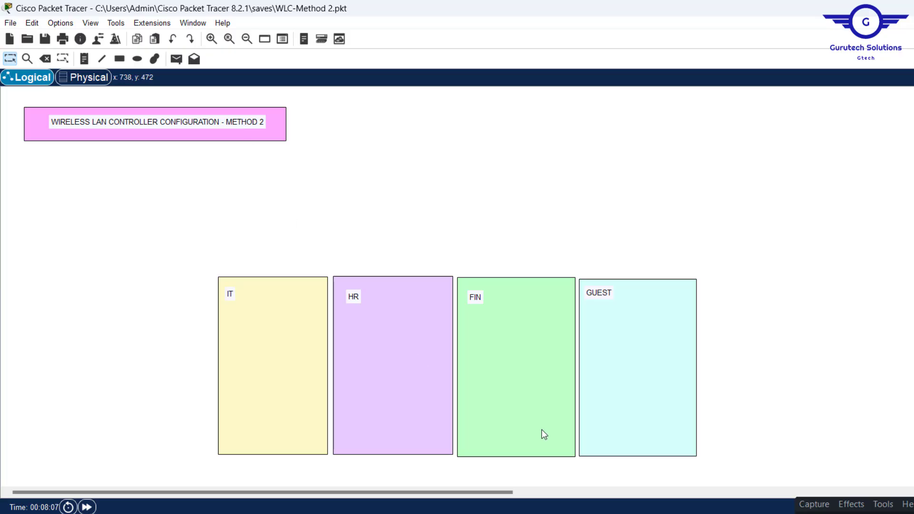
# Step: Skip the CCNA Day 63 WLC video to 27:19 to view the finished controller topology
pyautogui.hotkey('alt', 'Tab')
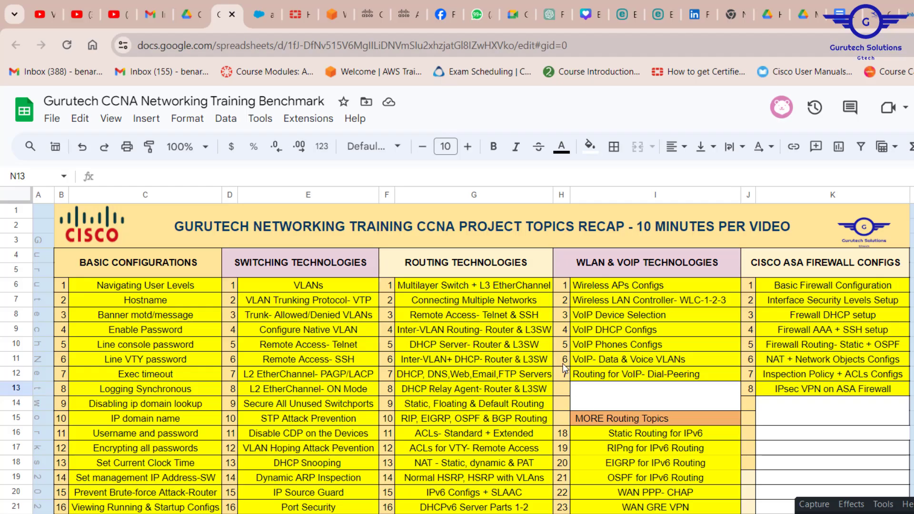
pyautogui.click(76, 14)
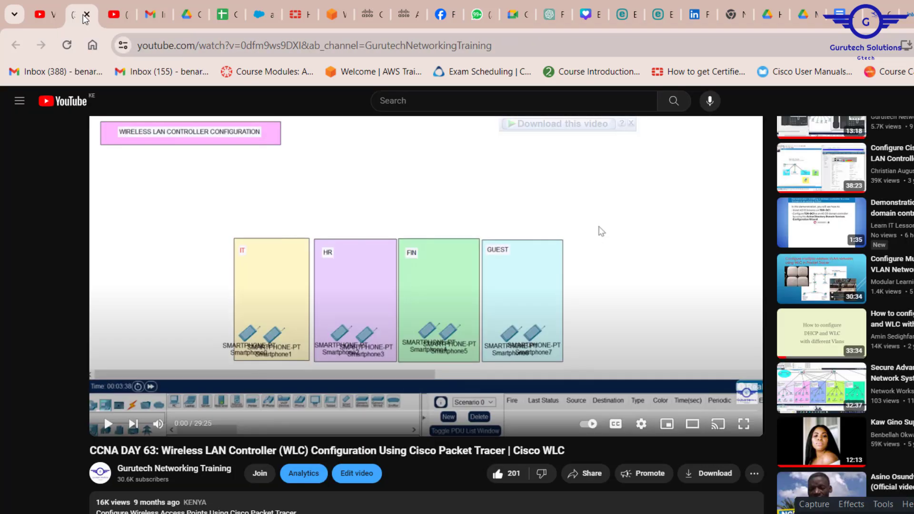
pyautogui.scroll(2, 499, 405)
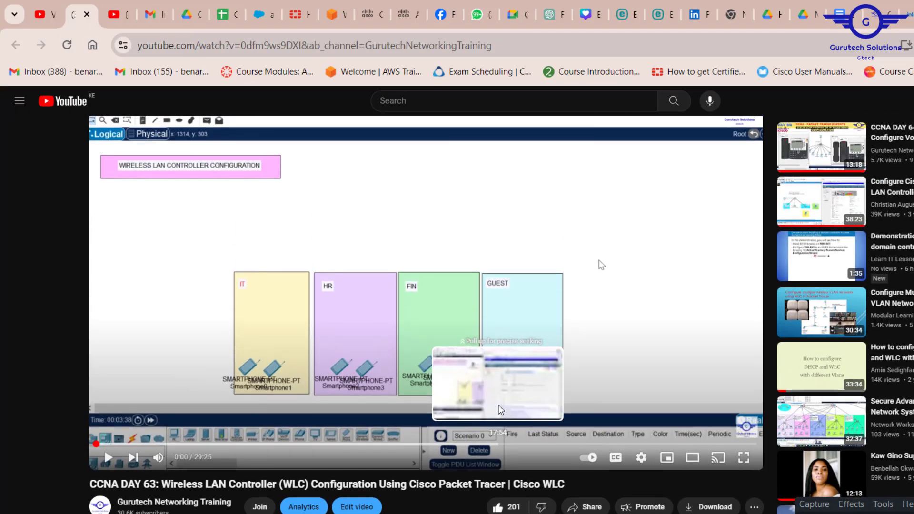
pyautogui.scroll(-1, 499, 405)
pyautogui.scroll(1, 499, 405)
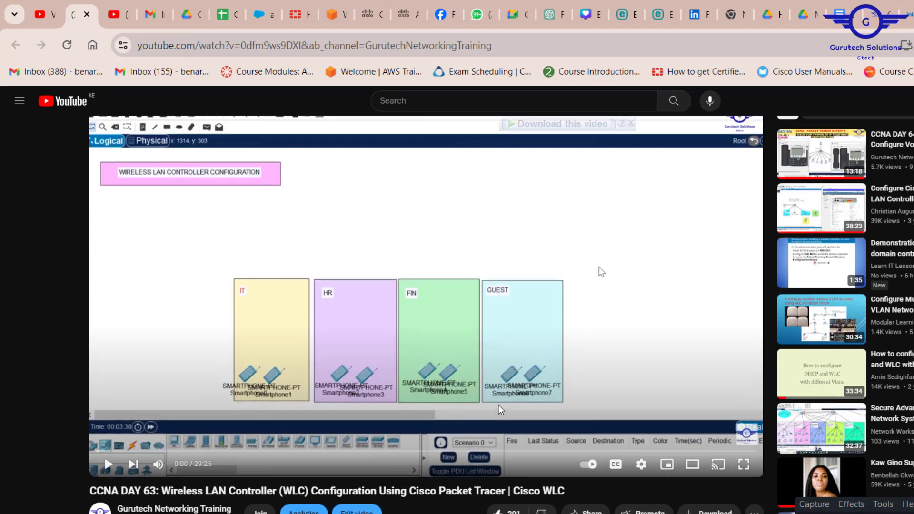
pyautogui.scroll(-3, 498, 405)
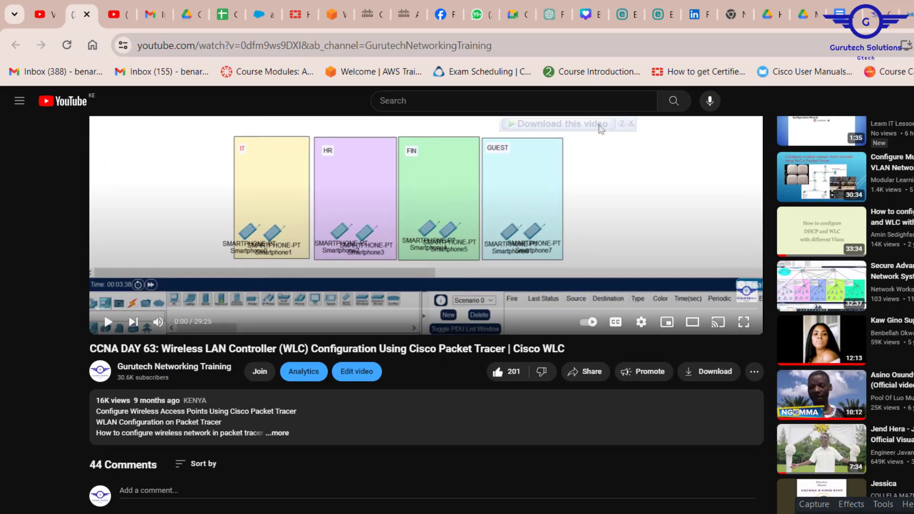
pyautogui.scroll(3, 424, 376)
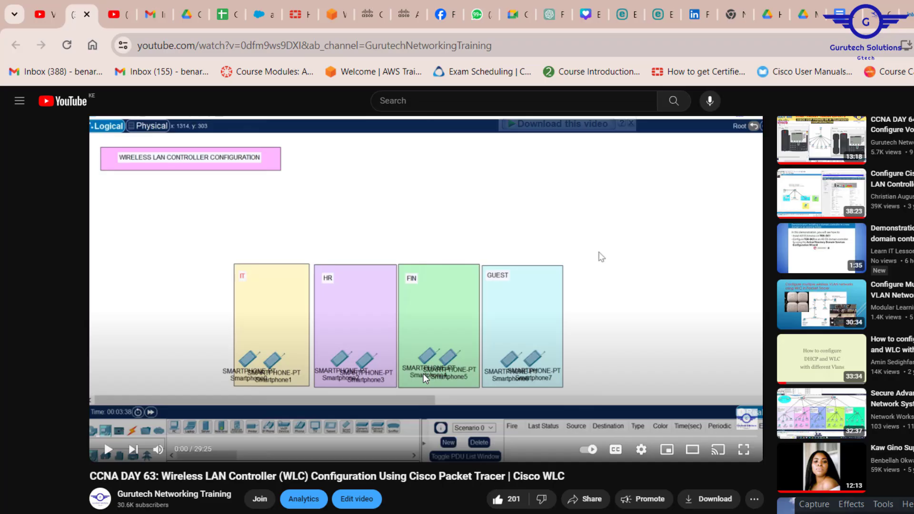
pyautogui.scroll(-2, 601, 258)
pyautogui.scroll(2, 602, 257)
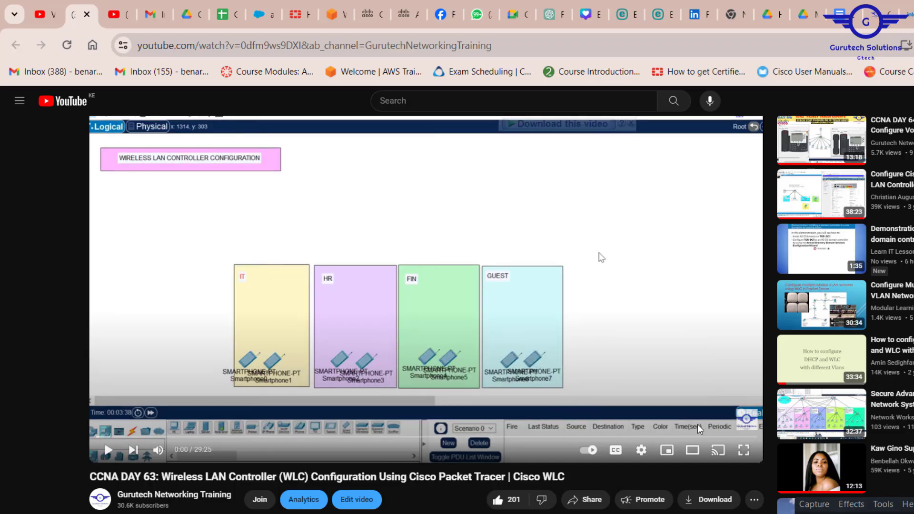
pyautogui.click(710, 437)
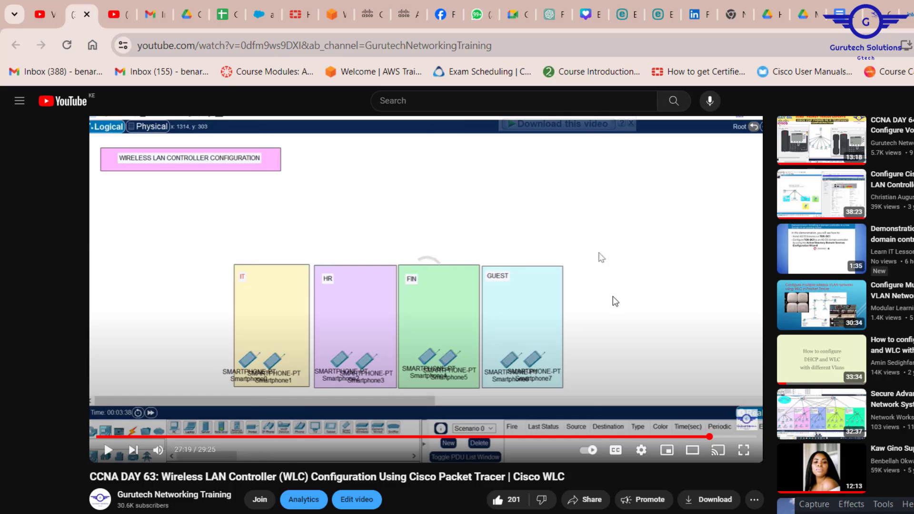
pyautogui.scroll(-2, 393, 501)
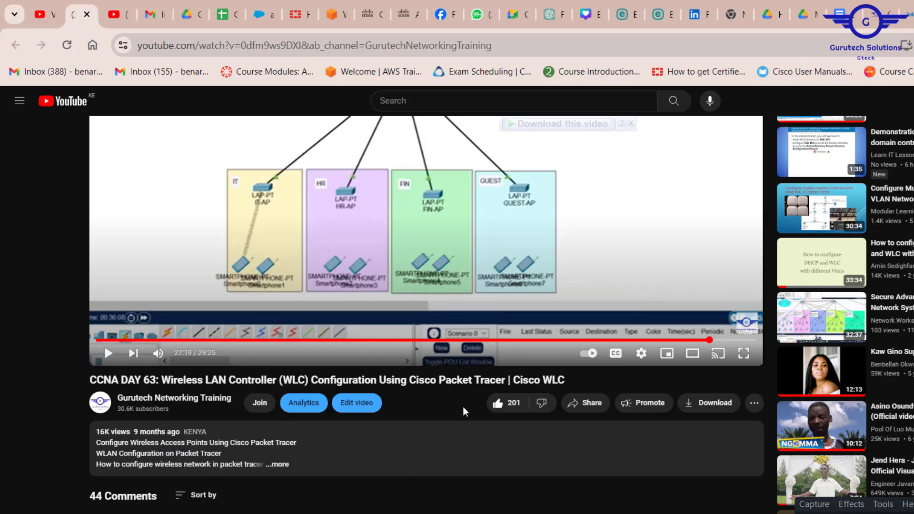
pyautogui.scroll(2, 466, 381)
pyautogui.scroll(2, 465, 381)
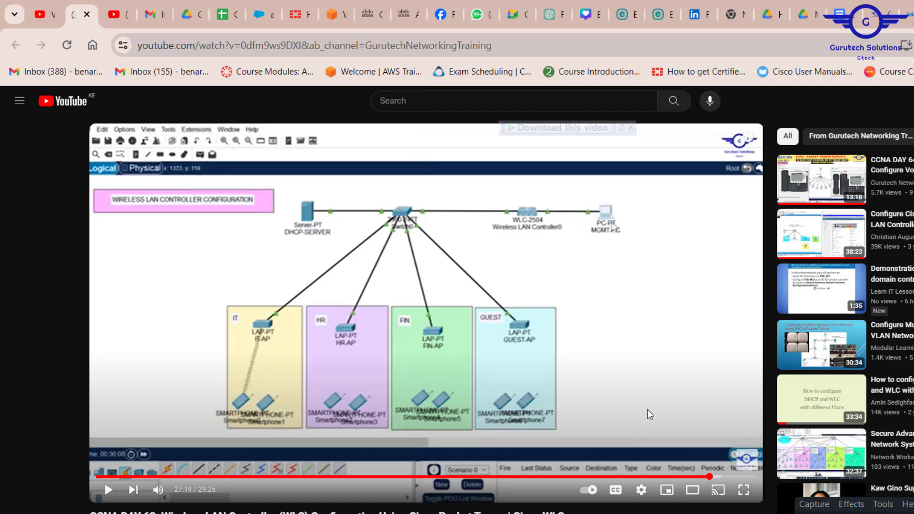
# Step: Review the CCNA topics spreadsheet, then return to the WLC-Method 2 canvas in Packet Tracer
pyautogui.click(218, 18)
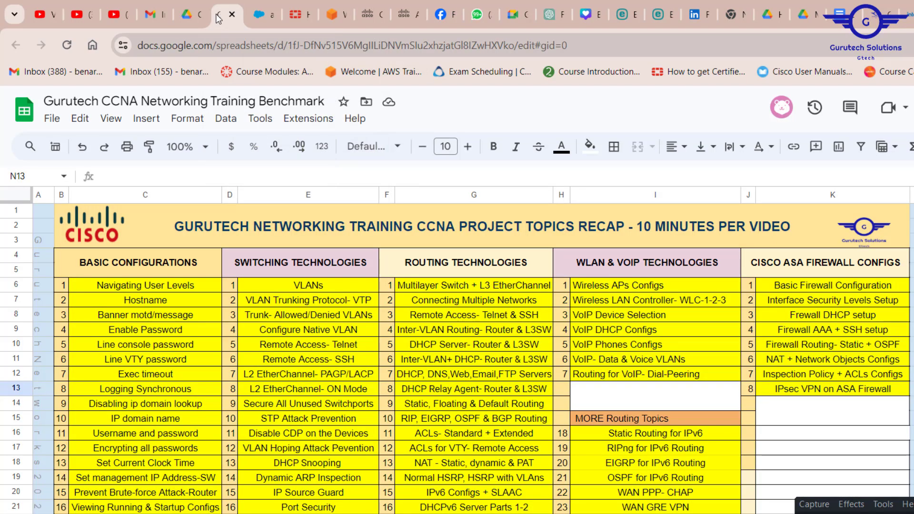
pyautogui.scroll(-2, 608, 361)
pyautogui.scroll(2, 608, 361)
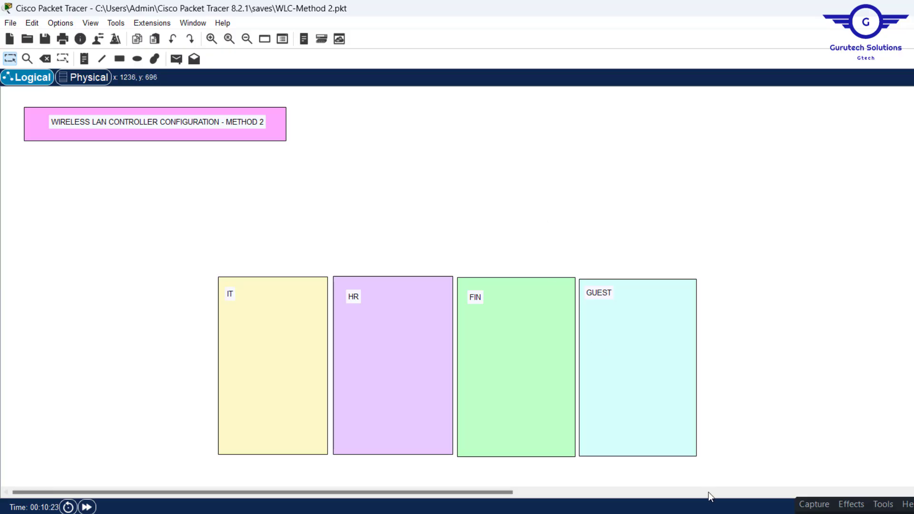
pyautogui.hotkey('alt', 'Tab')
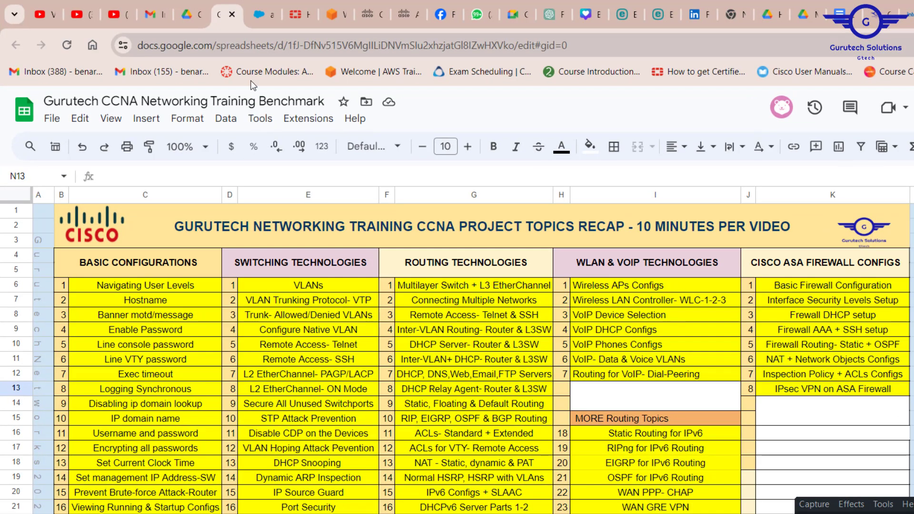
pyautogui.click(82, 14)
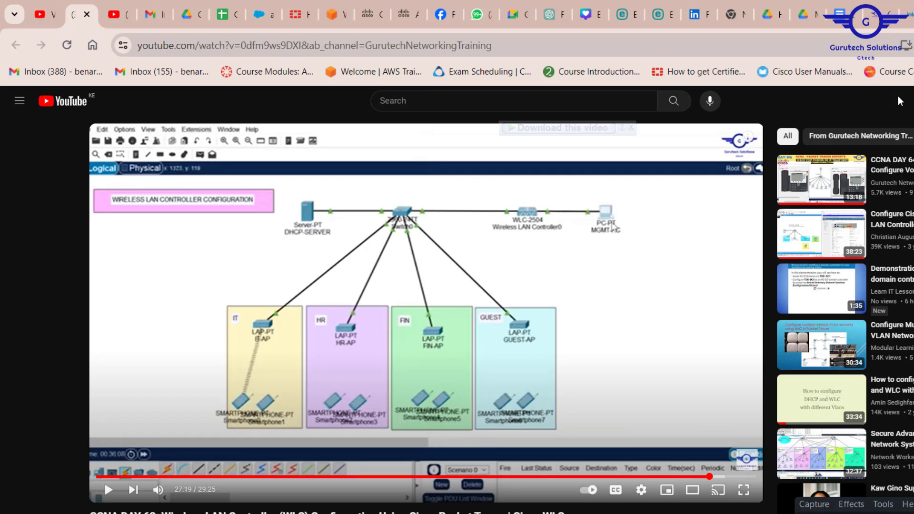
pyautogui.hotkey('alt', 'Tab')
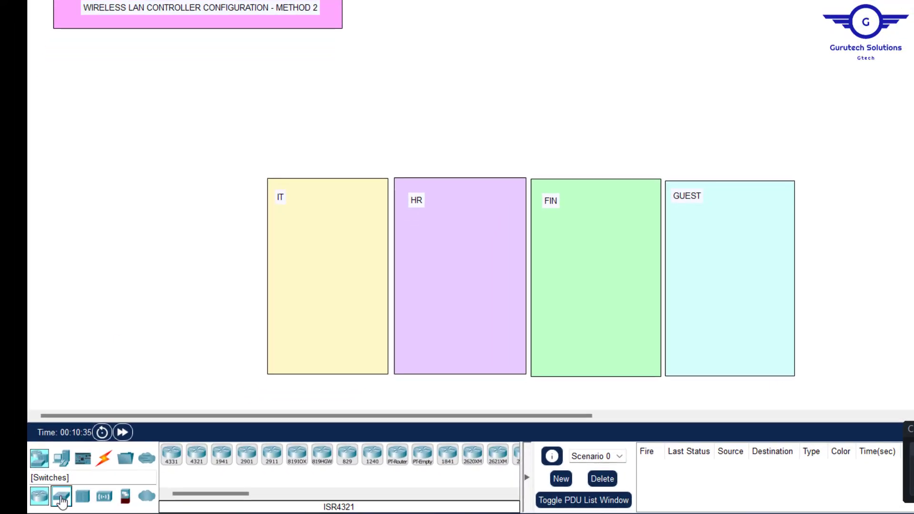
# Step: Place a 2960-24TT switch and Server0 side by side at the top of the canvas
pyautogui.moveTo(62, 500); pyautogui.dragTo(527, 26)
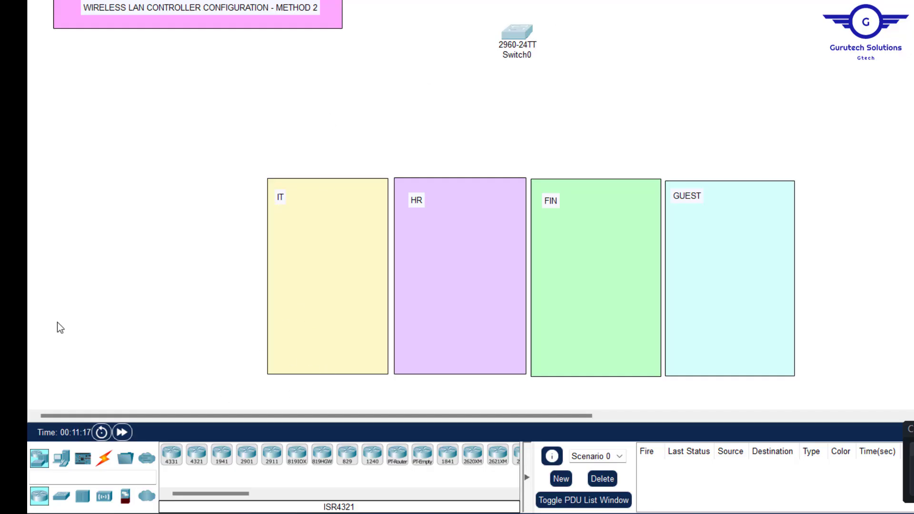
pyautogui.click(61, 462)
pyautogui.click(222, 455)
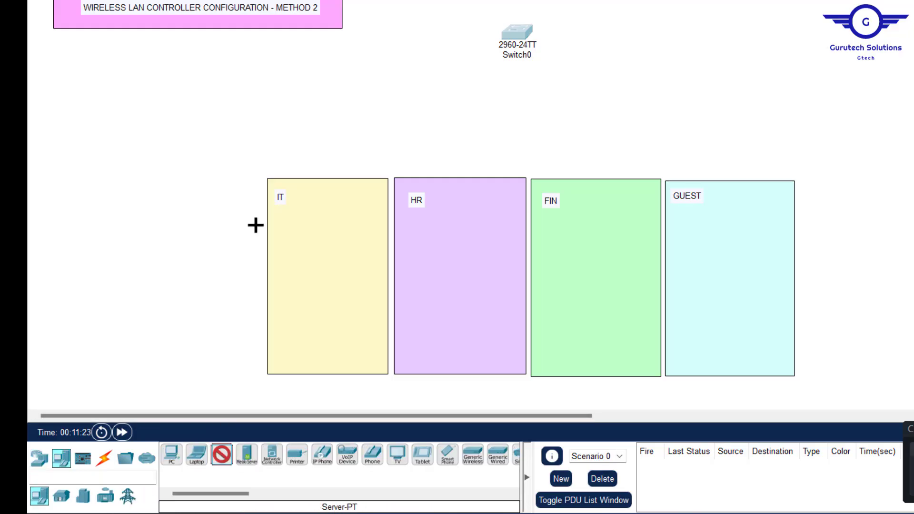
pyautogui.click(360, 41)
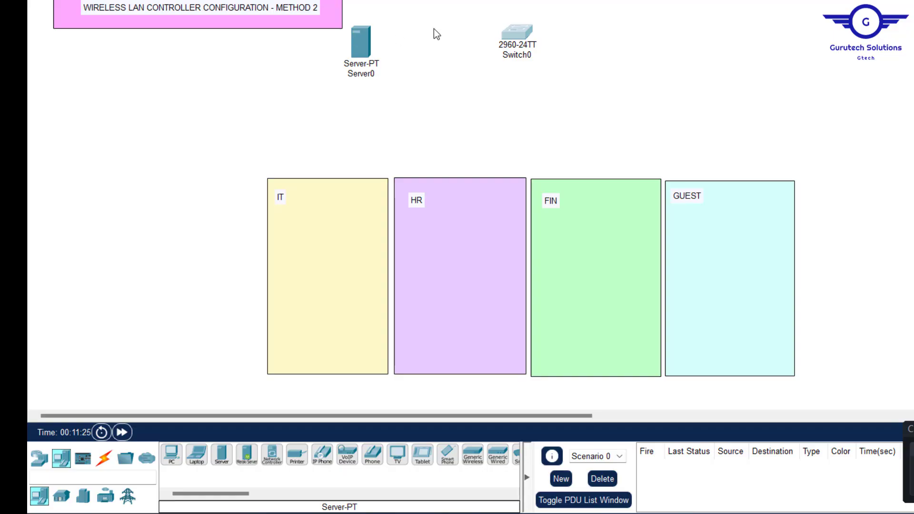
pyautogui.moveTo(365, 42); pyautogui.dragTo(365, 52)
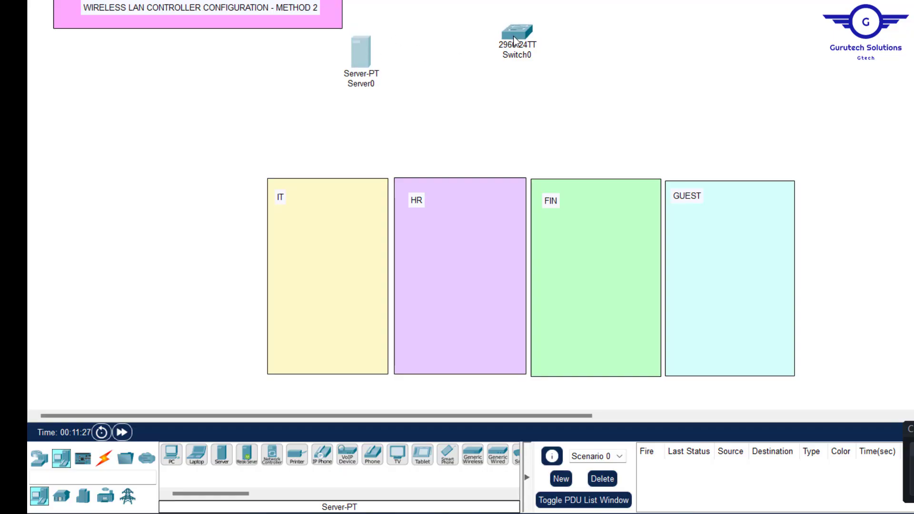
pyautogui.moveTo(521, 43); pyautogui.dragTo(521, 56)
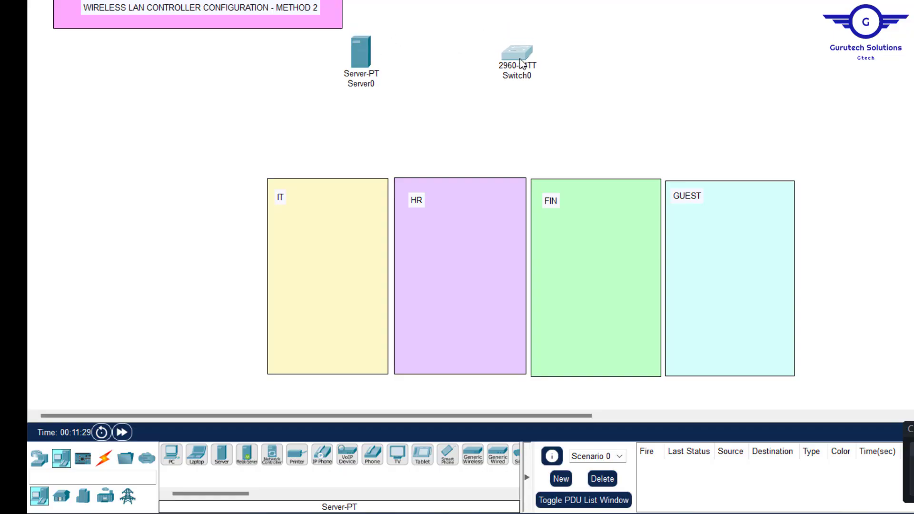
# Step: Add a WLC-2504 wireless LAN controller to the right of the switch
pyautogui.click(41, 460)
pyautogui.click(104, 497)
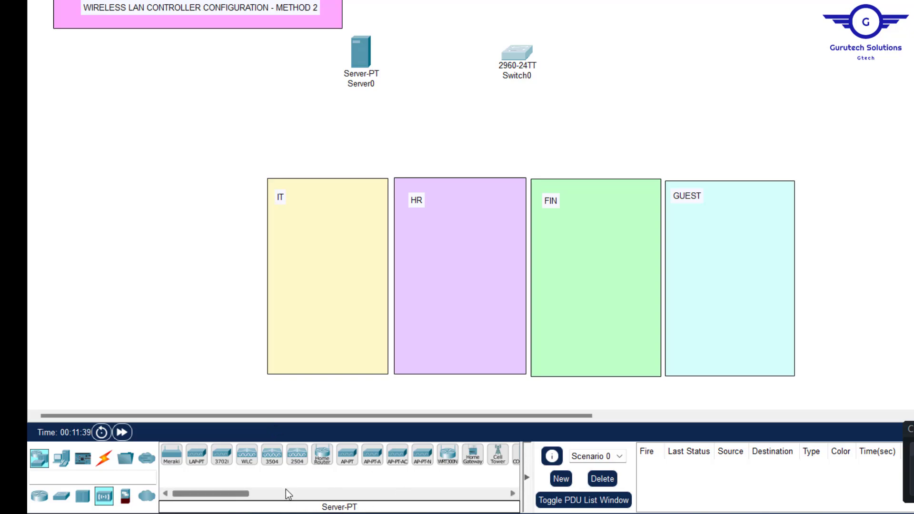
pyautogui.click(298, 456)
pyautogui.click(682, 52)
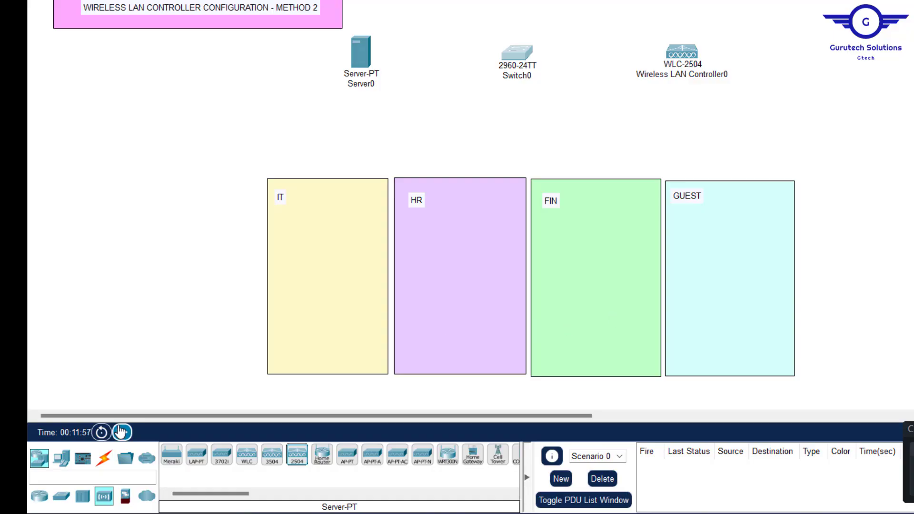
# Step: Add PC0 at the top right of the canvas
pyautogui.click(60, 459)
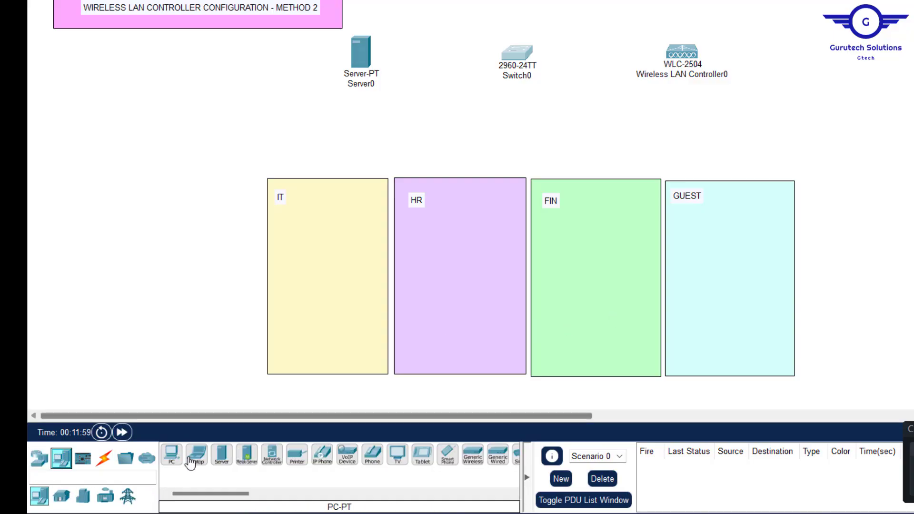
pyautogui.click(172, 454)
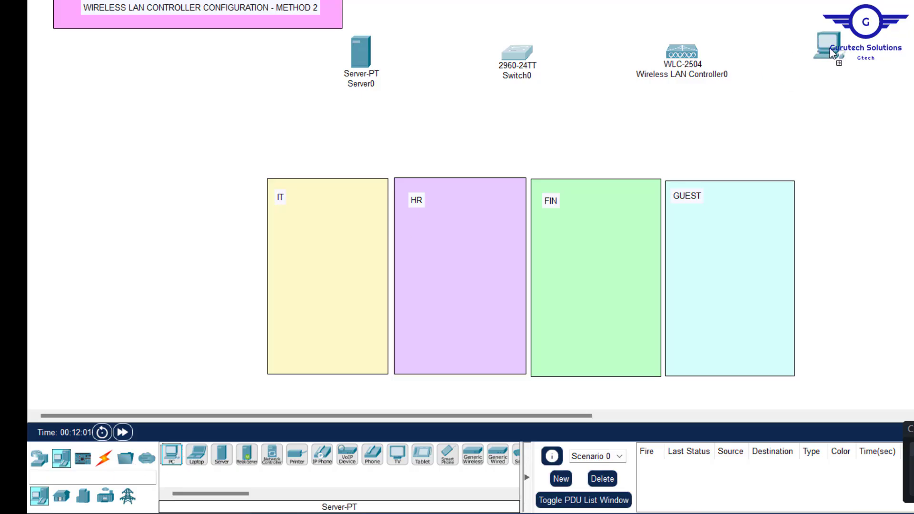
pyautogui.click(869, 56)
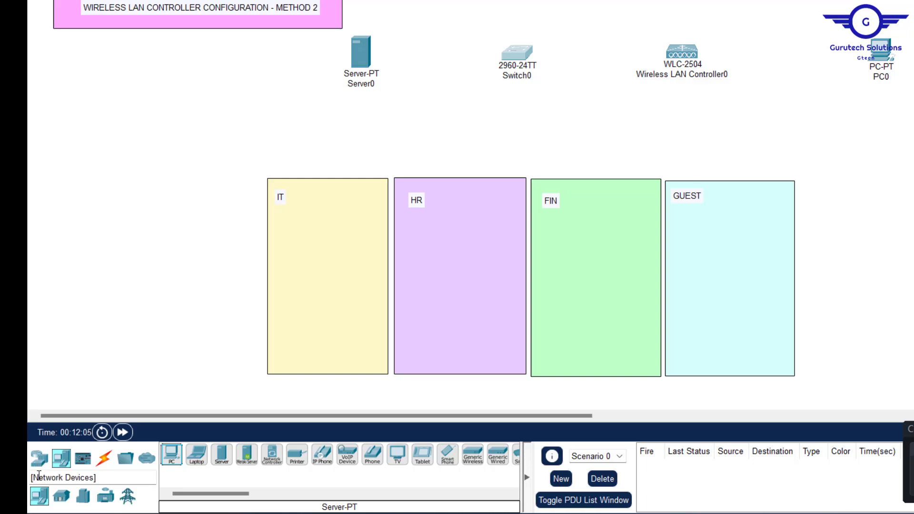
pyautogui.click(40, 458)
pyautogui.click(105, 497)
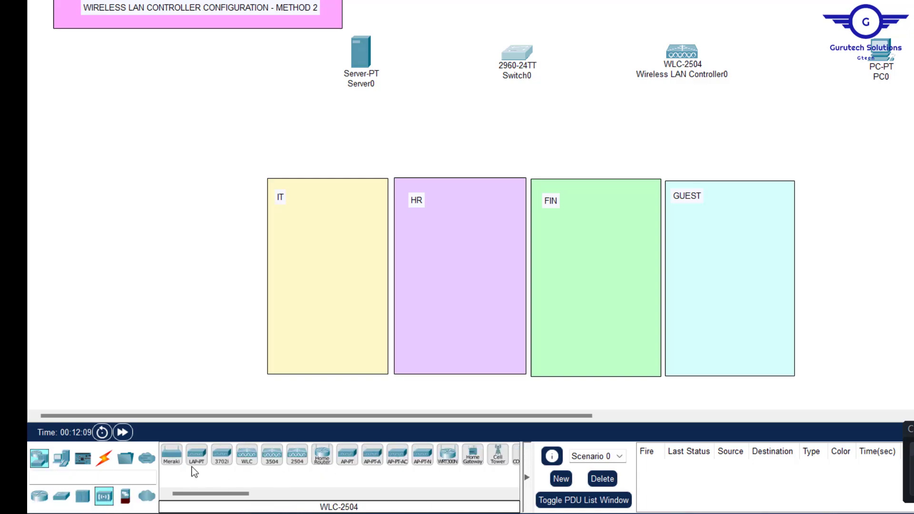
# Step: Place a lightweight access point in each of the IT, HR, FIN and GUEST boxes
pyautogui.moveTo(195, 465); pyautogui.dragTo(323, 213)
pyautogui.moveTo(196, 458); pyautogui.dragTo(597, 215)
pyautogui.moveTo(196, 458); pyautogui.dragTo(741, 225)
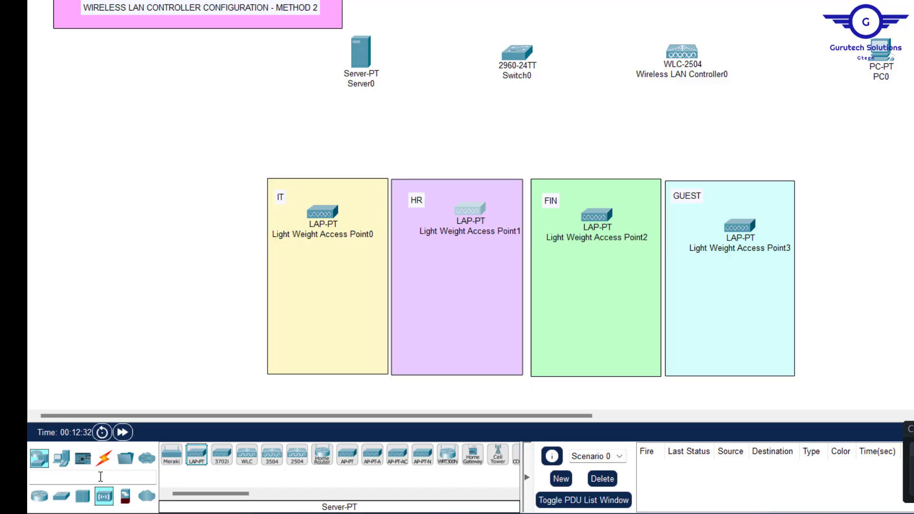
# Step: Add a tablet to each department area, shifting the GUEST box and Tablet PC3 upward
pyautogui.click(59, 458)
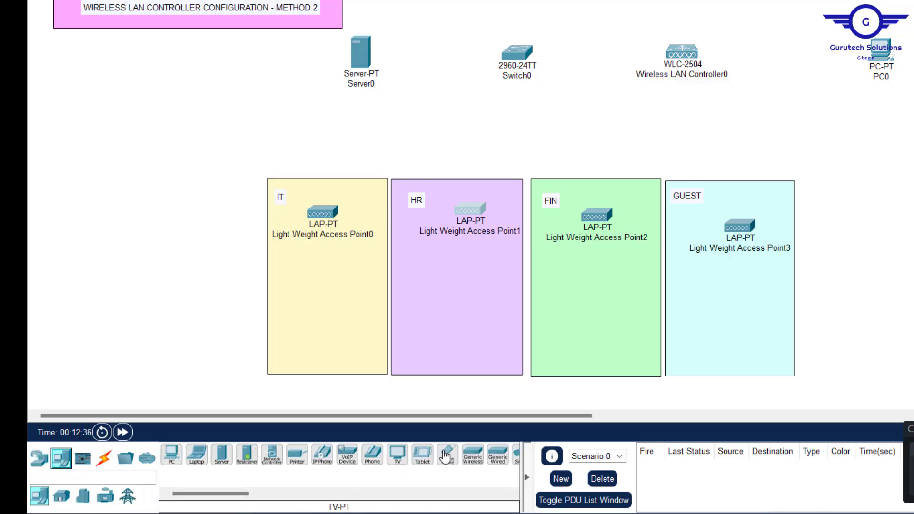
pyautogui.moveTo(417, 459); pyautogui.dragTo(331, 326)
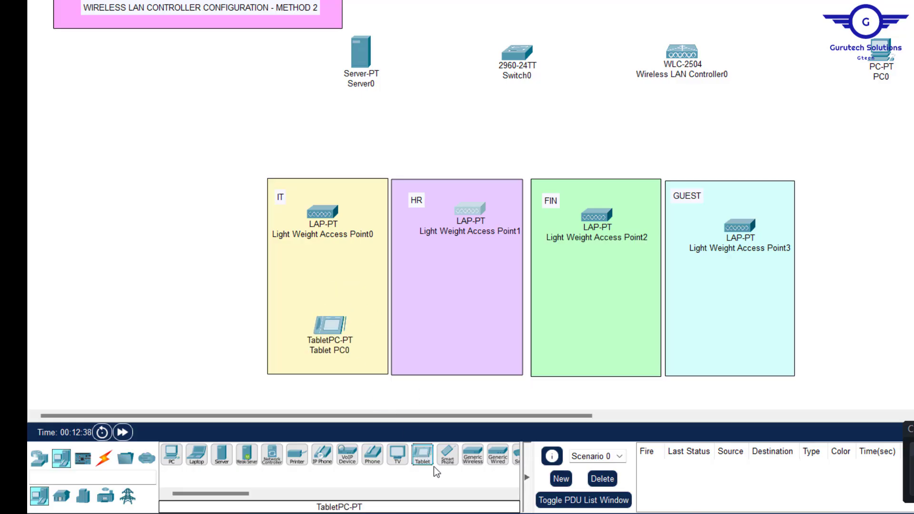
pyautogui.moveTo(429, 459); pyautogui.dragTo(461, 339)
pyautogui.moveTo(428, 459)
pyautogui.mouseDown()
pyautogui.moveTo(599, 307)
pyautogui.moveTo(610, 333)
pyautogui.moveTo(429, 452)
pyautogui.moveTo(785, 299)
pyautogui.moveTo(729, 353)
pyautogui.moveTo(739, 320)
pyautogui.moveTo(736, 350)
pyautogui.mouseUp()
pyautogui.moveTo(778, 313); pyautogui.dragTo(776, 304)
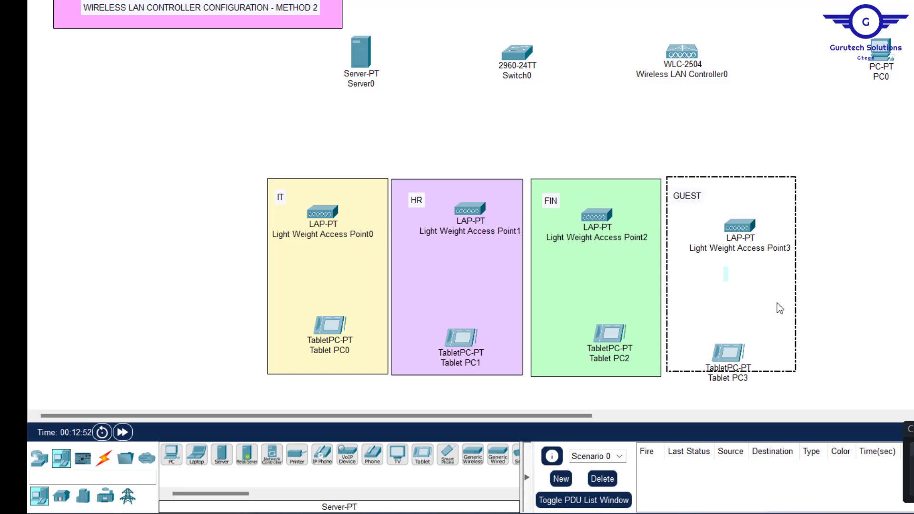
pyautogui.moveTo(732, 355); pyautogui.dragTo(729, 325)
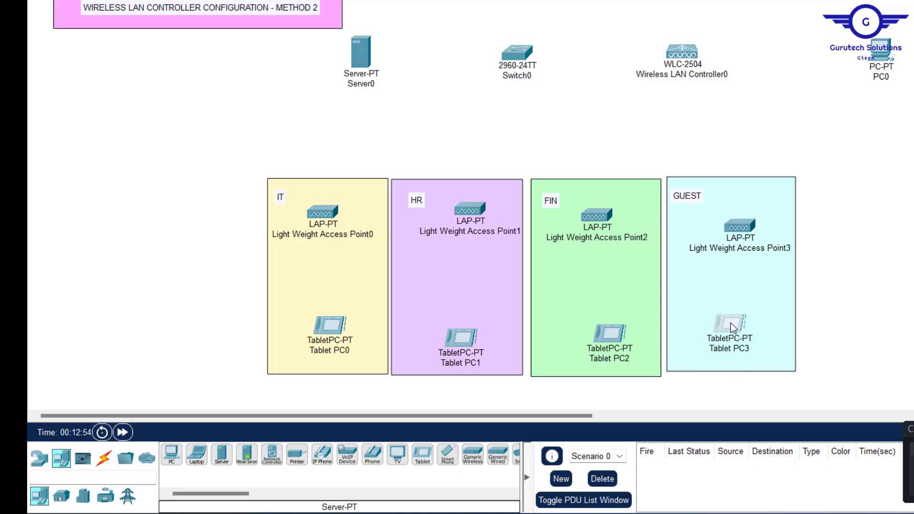
pyautogui.click(913, 203)
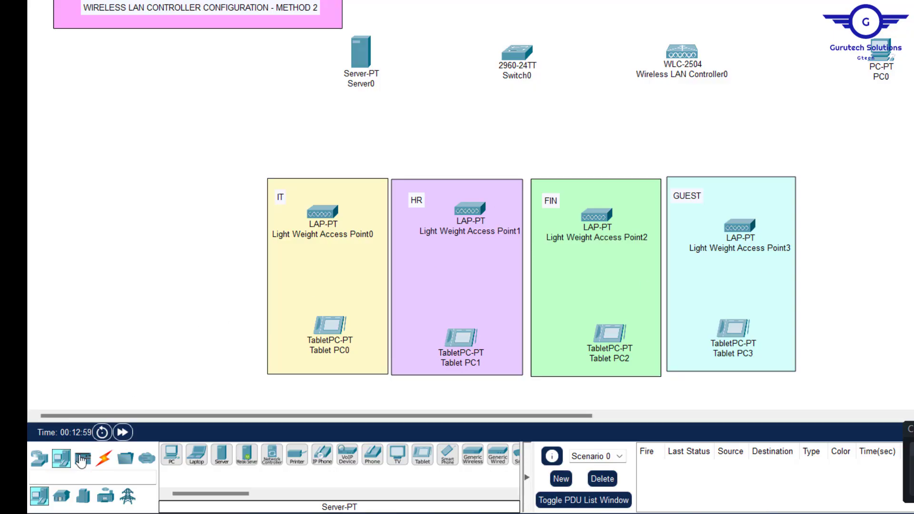
# Step: Auto-cable Server0 and the WLC-2504 to Switch0, and PC0 to the WLC
pyautogui.click(105, 458)
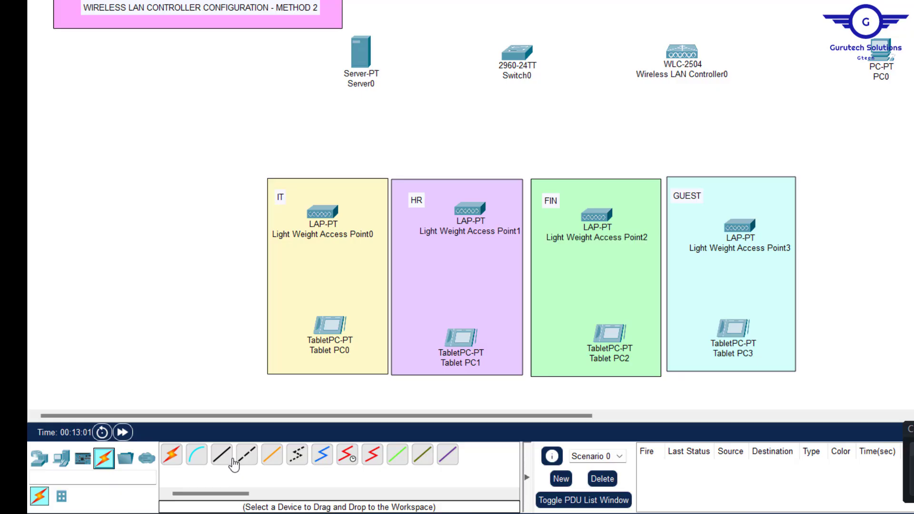
pyautogui.click(172, 454)
pyautogui.click(361, 52)
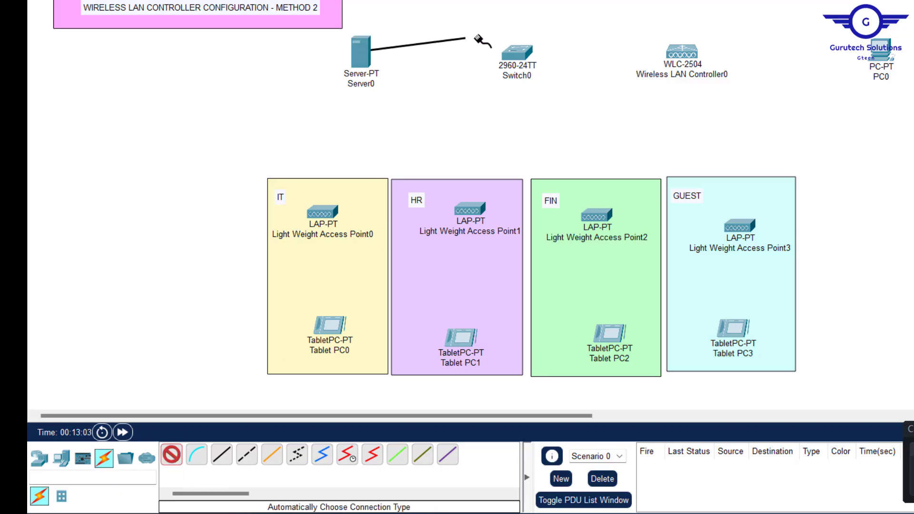
pyautogui.click(516, 53)
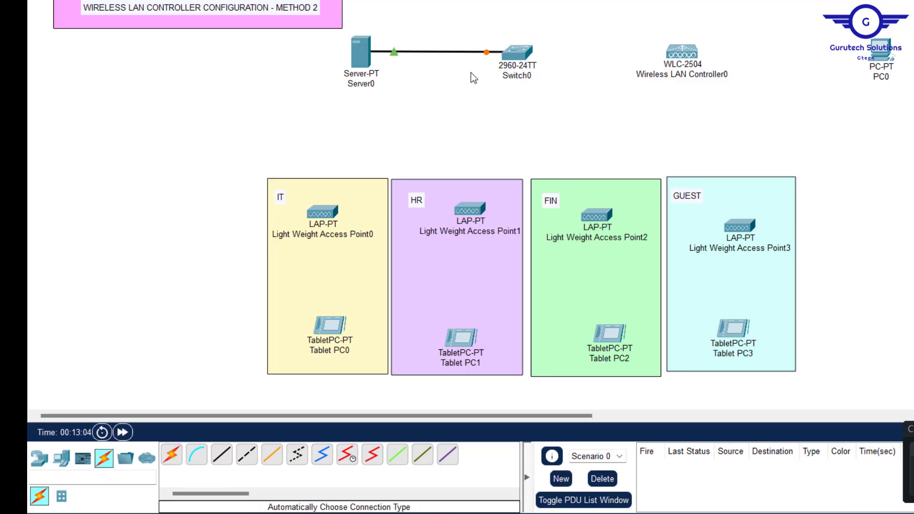
pyautogui.click(172, 453)
pyautogui.click(524, 47)
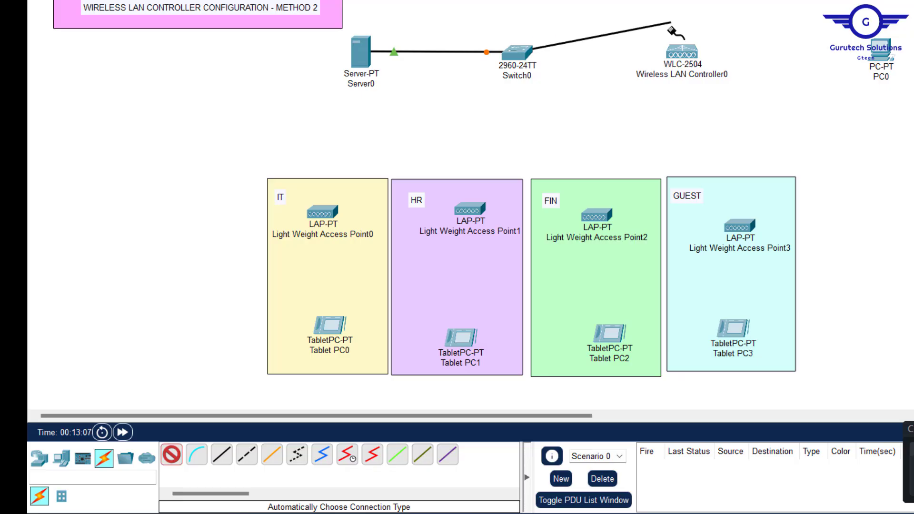
pyautogui.click(682, 50)
pyautogui.click(173, 457)
pyautogui.click(682, 52)
# Step: Cable Switch0 to all four lightweight access points
pyautogui.click(881, 50)
pyautogui.click(172, 455)
pyautogui.click(517, 53)
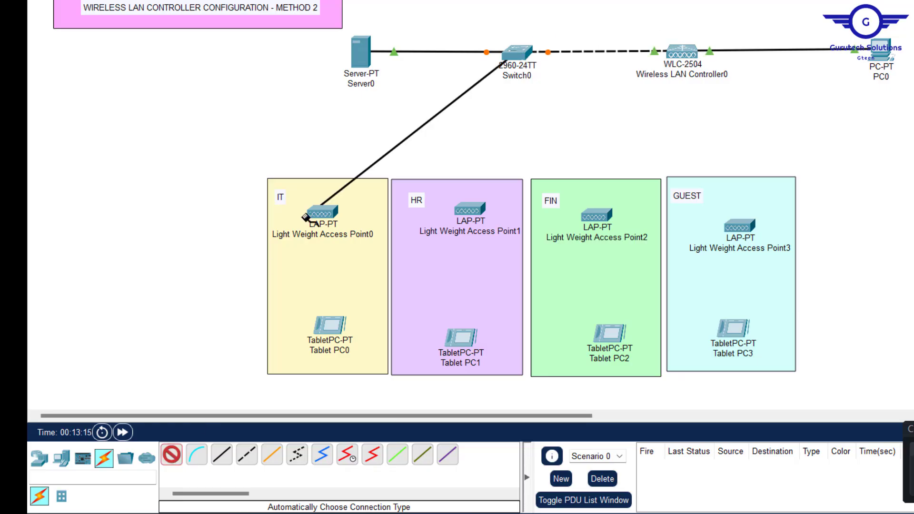
pyautogui.click(315, 214)
pyautogui.click(171, 456)
pyautogui.click(517, 52)
pyautogui.click(470, 210)
pyautogui.click(171, 462)
pyautogui.click(518, 53)
pyautogui.click(597, 216)
pyautogui.click(171, 456)
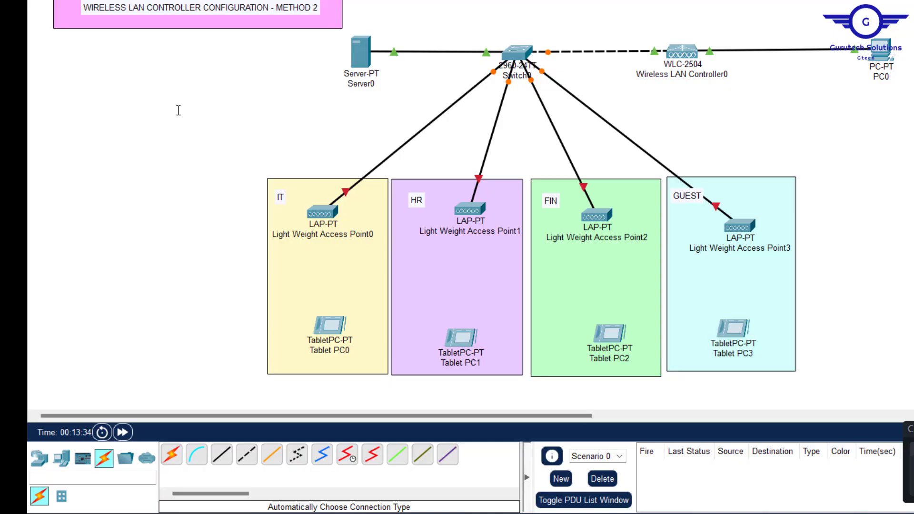
# Step: Add a note reading 'NET- 192.168.10.0/24' above and left of the IT area
pyautogui.click(179, 110)
pyautogui.write('NET- ')
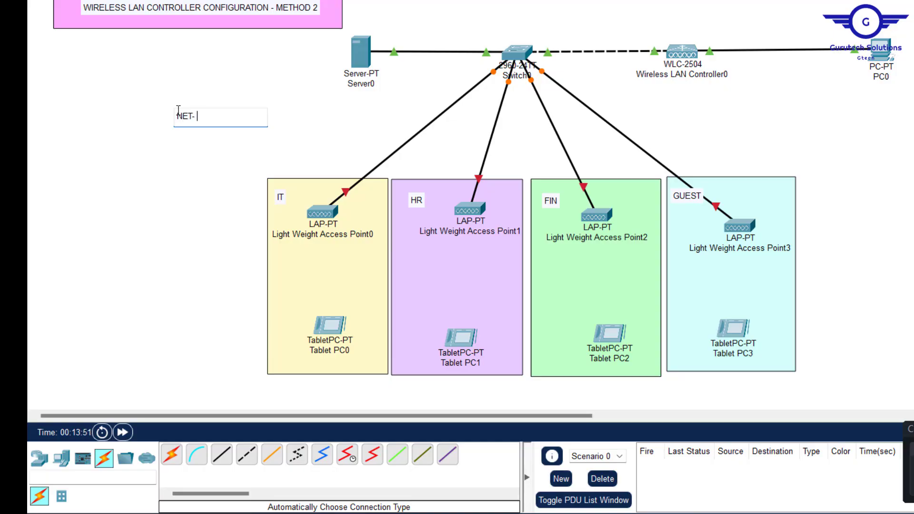
pyautogui.write('192.168.10.0/24')
pyautogui.press('Escape')
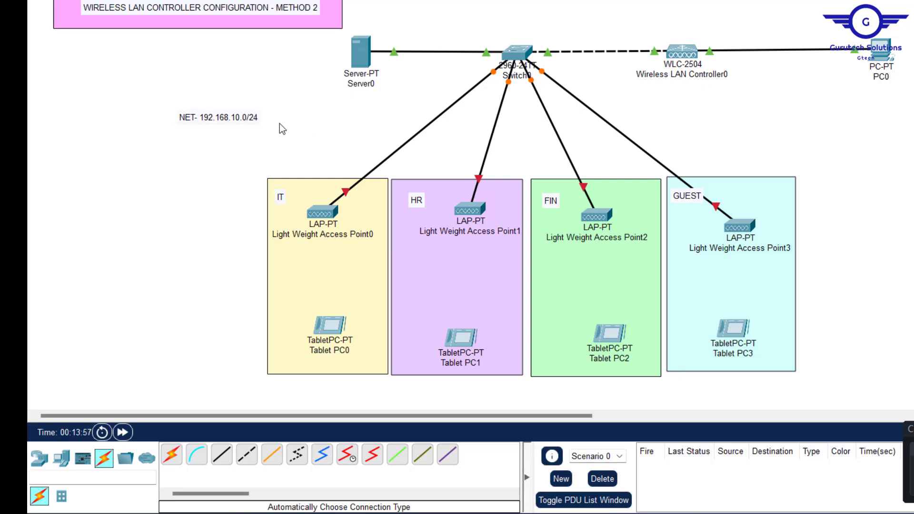
pyautogui.moveTo(220, 117)
pyautogui.mouseDown()
pyautogui.moveTo(261, 102)
pyautogui.moveTo(216, 89)
pyautogui.moveTo(233, 123)
pyautogui.mouseUp()
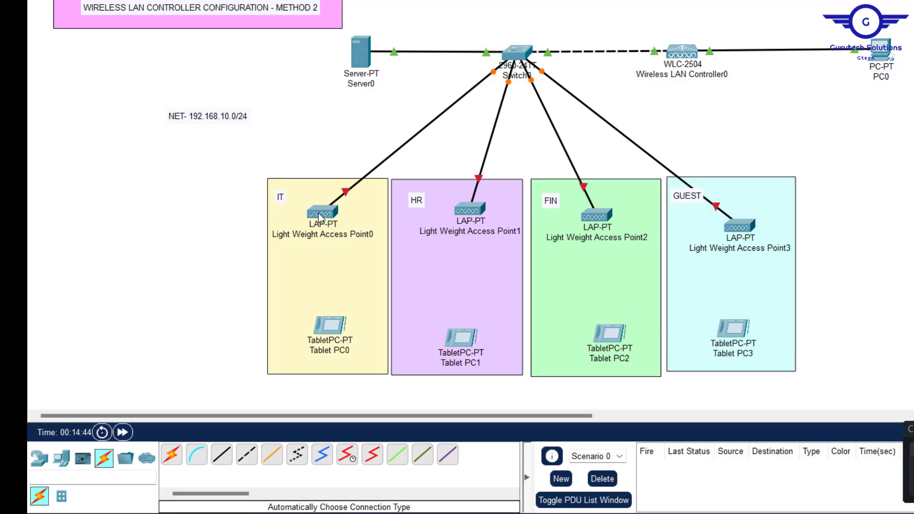
pyautogui.moveTo(323, 215)
pyautogui.moveTo(598, 216)
pyautogui.moveTo(147, 95); pyautogui.dragTo(280, 129)
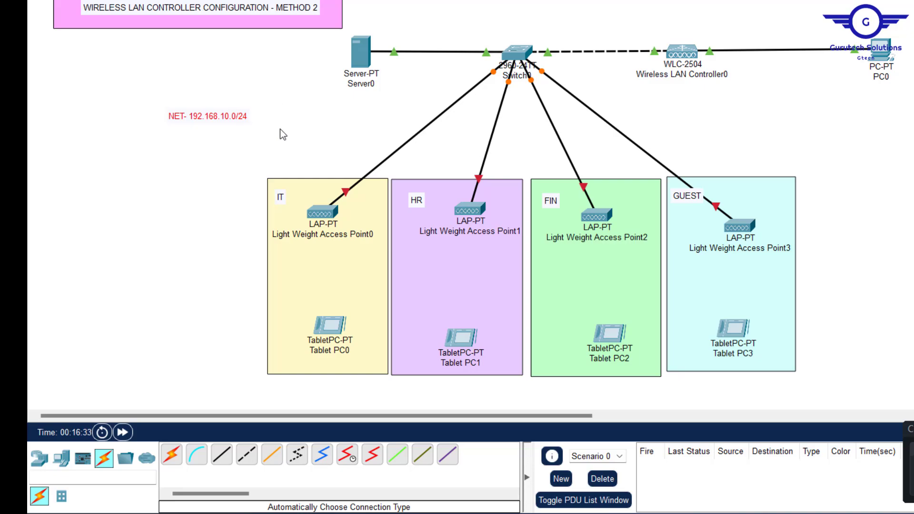
pyautogui.click(260, 154)
# Step: Plug a power adapter into Light Weight Access Point0
pyautogui.click(323, 214)
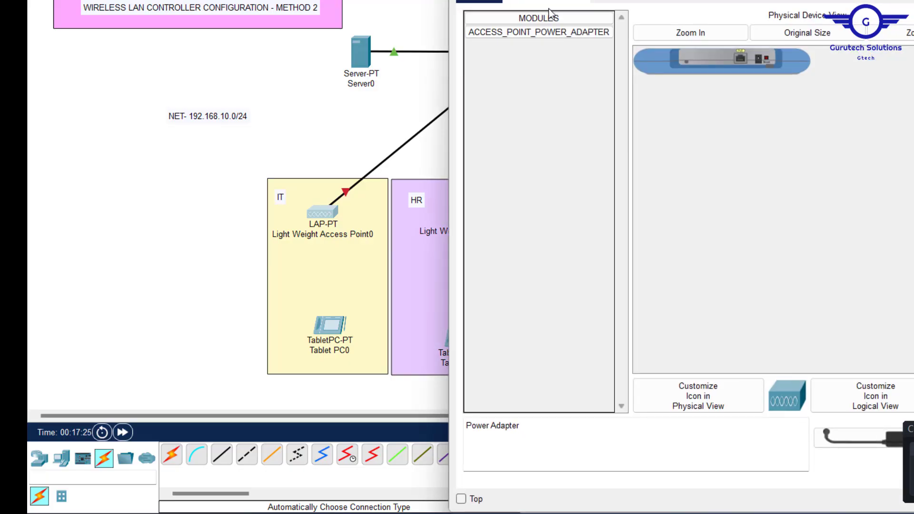
pyautogui.moveTo(517, 32); pyautogui.dragTo(760, 61)
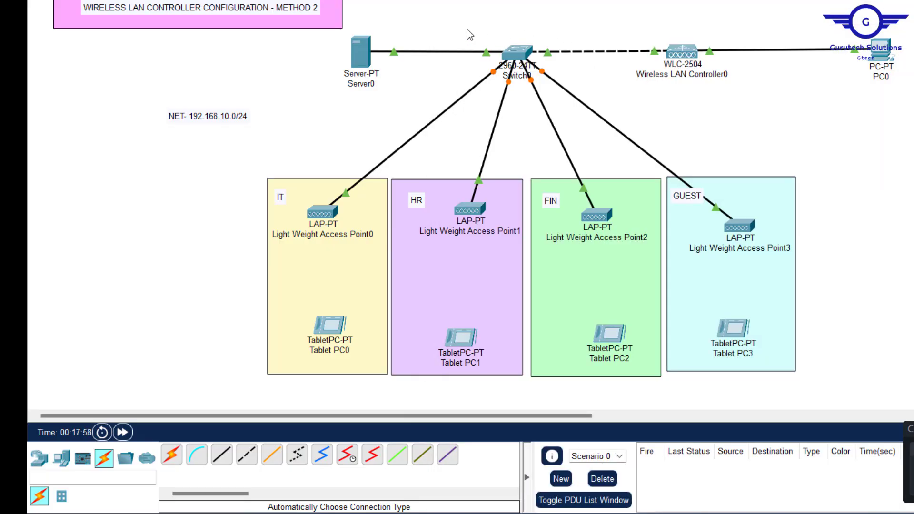
pyautogui.moveTo(463, 26); pyautogui.dragTo(578, 81)
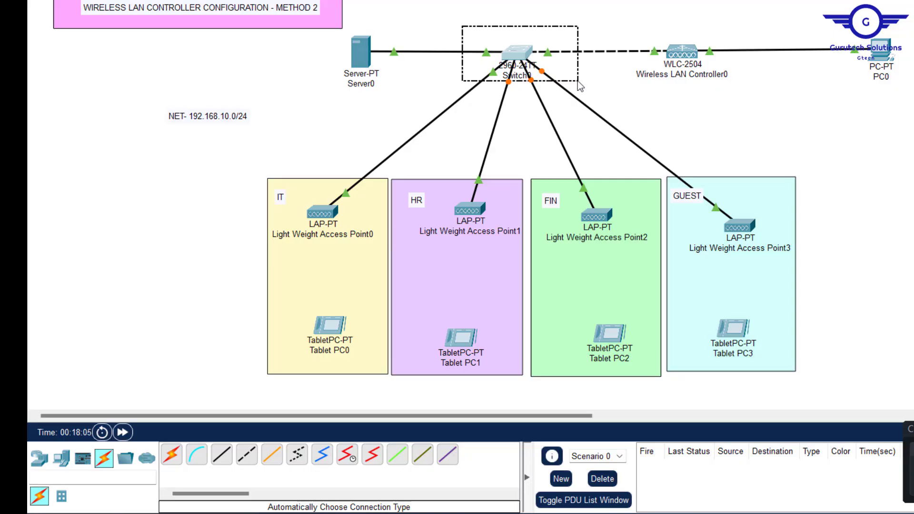
pyautogui.moveTo(578, 81); pyautogui.dragTo(579, 81)
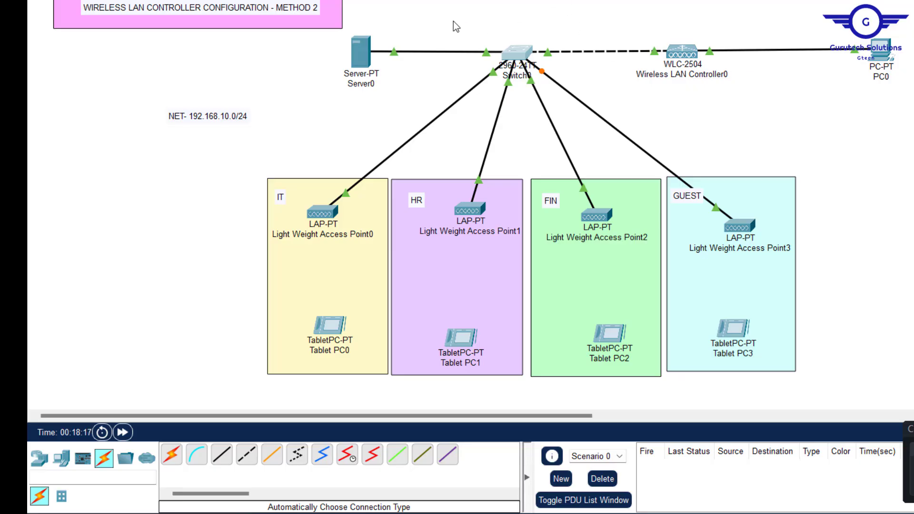
pyautogui.moveTo(454, 21); pyautogui.dragTo(543, 65)
pyautogui.moveTo(593, 121)
pyautogui.mouseDown()
pyautogui.moveTo(605, 106)
pyautogui.moveTo(593, 104)
pyautogui.mouseUp()
pyautogui.moveTo(367, 44)
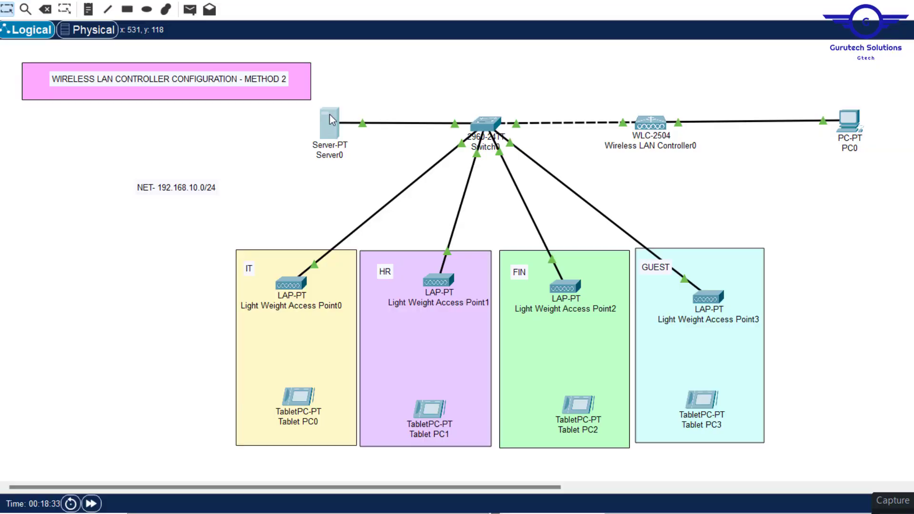
# Step: Give Server0 static IP 192.168.10.10/255.255.255.0, gateway 192.168.10.1 and DNS 192.168.10.10
pyautogui.click(362, 52)
pyautogui.click(565, 93)
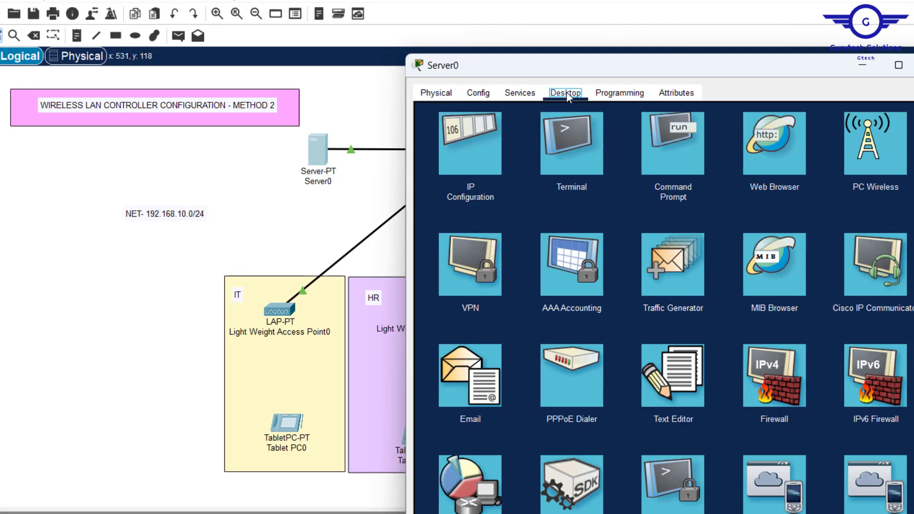
pyautogui.click(486, 147)
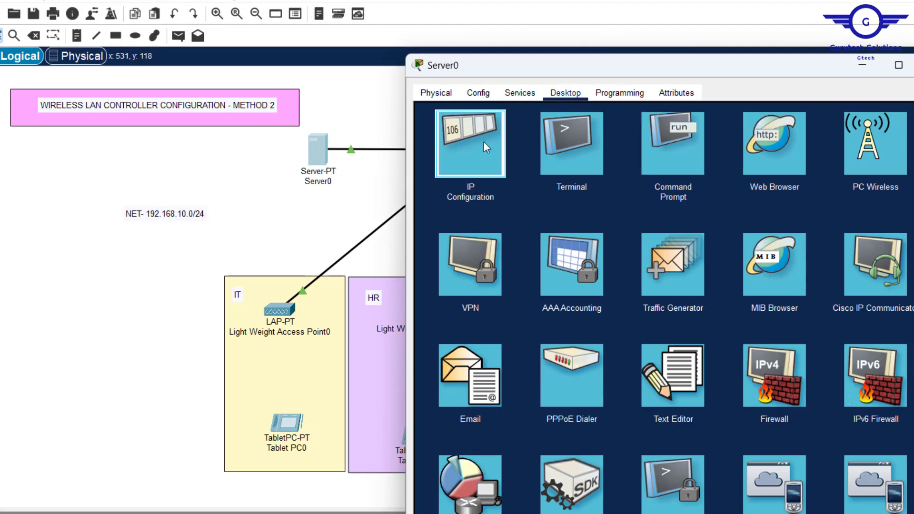
pyautogui.click(617, 172)
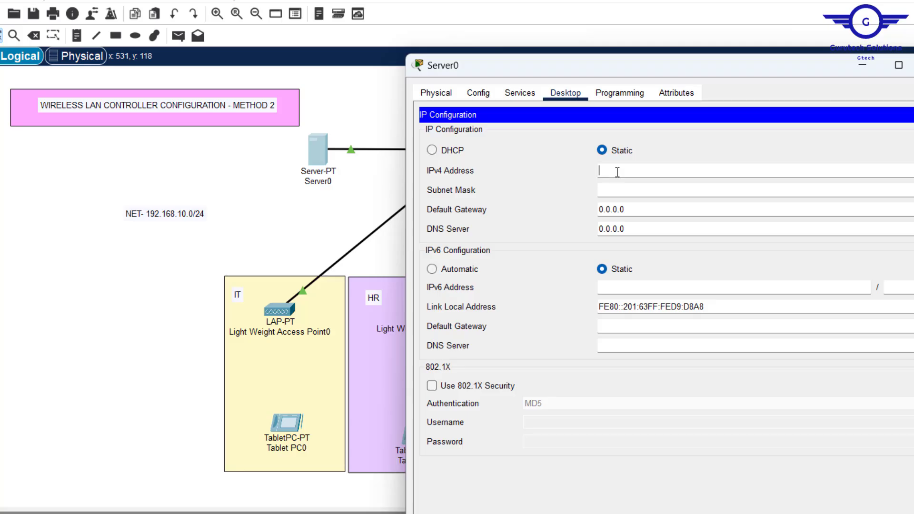
pyautogui.write('192.168.10.10')
pyautogui.moveTo(694, 171); pyautogui.dragTo(398, 149)
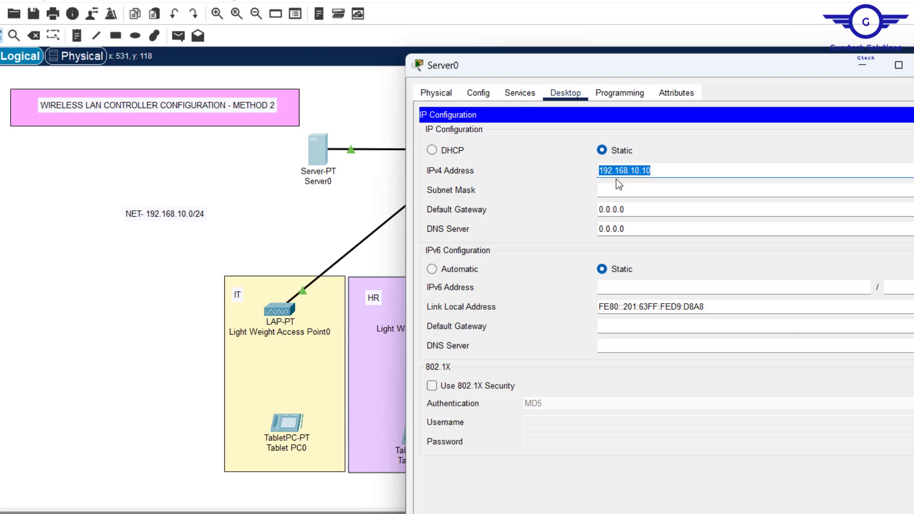
pyautogui.click(664, 210)
pyautogui.moveTo(657, 213); pyautogui.dragTo(452, 194)
pyautogui.write('192.168.10.10')
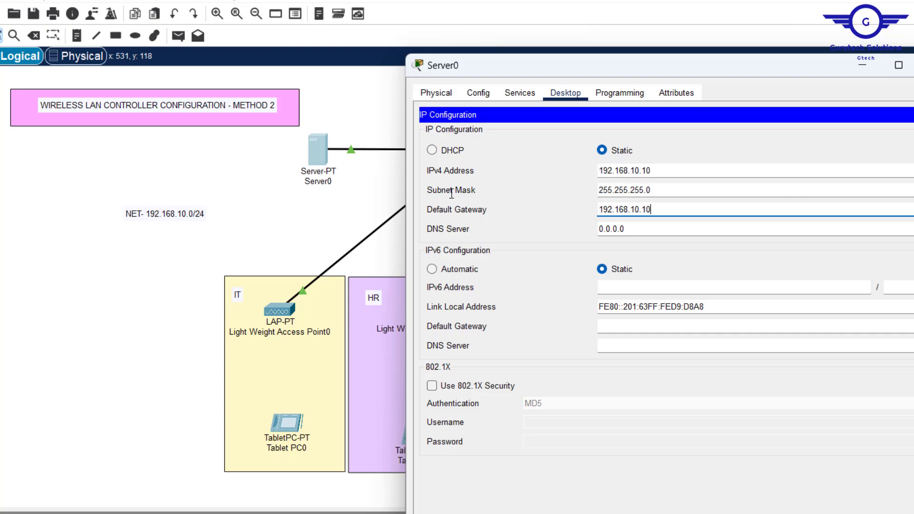
pyautogui.press('BackSpace')
pyautogui.moveTo(654, 229); pyautogui.dragTo(456, 229)
pyautogui.write('192.168.10.10')
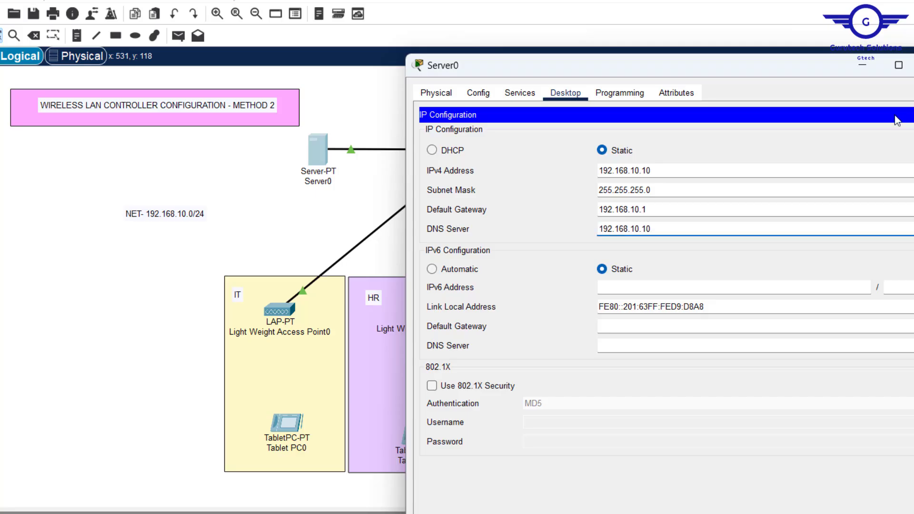
pyautogui.click(913, 115)
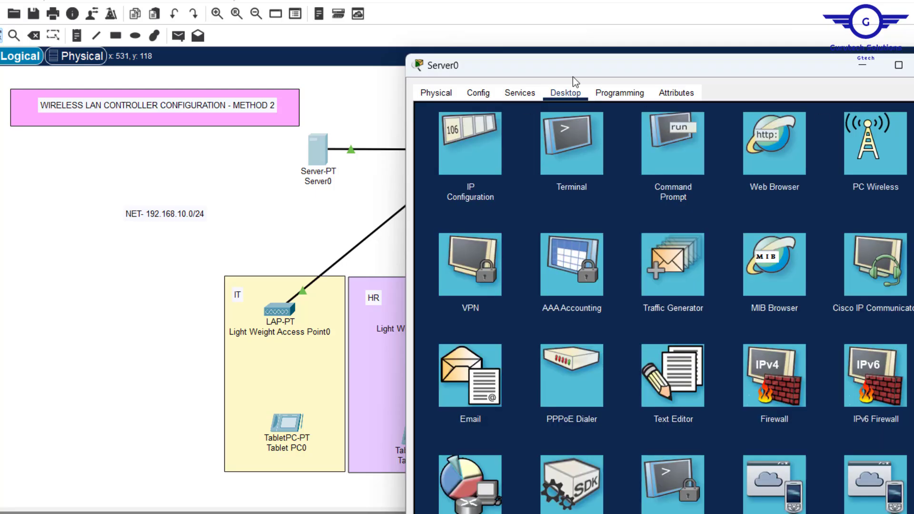
# Step: Zero out and save the default DHCP pool, then switch the DHCP service on
pyautogui.click(521, 94)
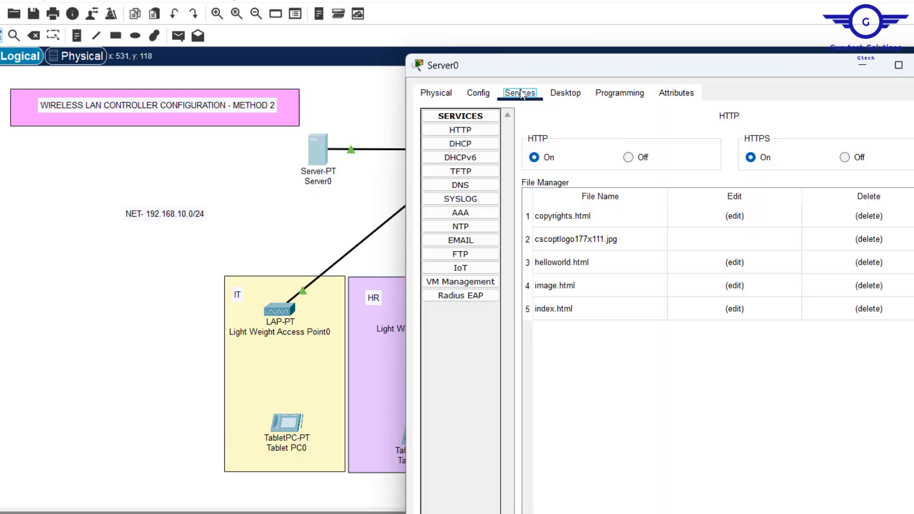
pyautogui.click(457, 144)
pyautogui.moveTo(803, 213); pyautogui.dragTo(681, 216)
pyautogui.write('0')
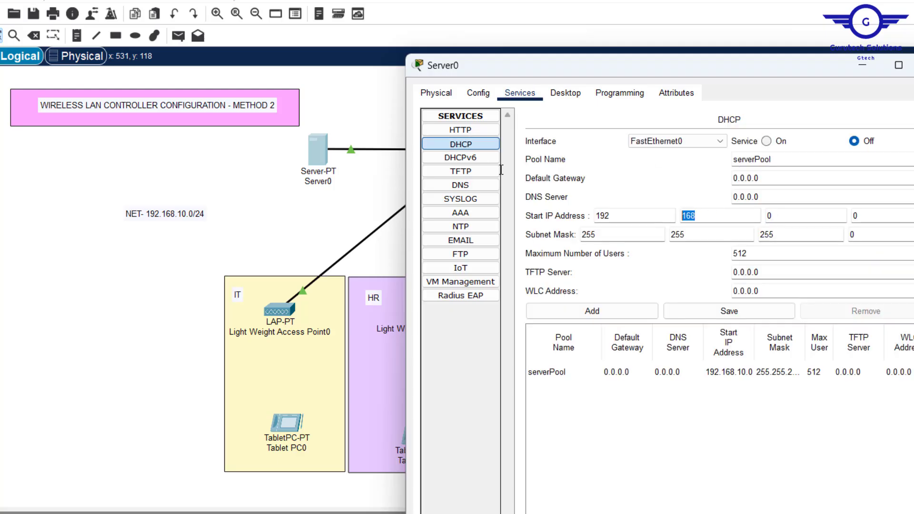
pyautogui.write('0')
pyautogui.write('0')
pyautogui.moveTo(618, 215)
pyautogui.mouseDown()
pyautogui.moveTo(579, 215)
pyautogui.moveTo(572, 235)
pyautogui.mouseUp()
pyautogui.write('0')
pyautogui.moveTo(692, 234); pyautogui.dragTo(666, 235)
pyautogui.write('0')
pyautogui.moveTo(753, 254); pyautogui.dragTo(727, 254)
pyautogui.write('0')
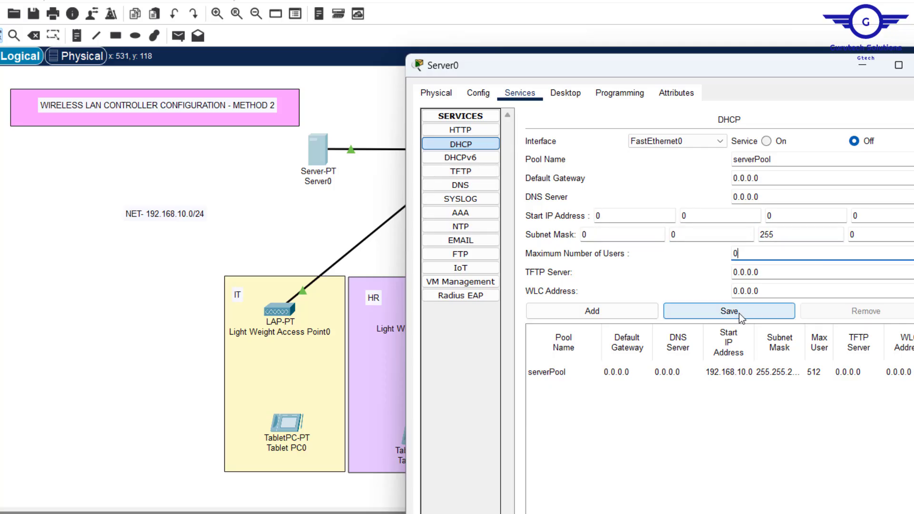
pyautogui.click(730, 312)
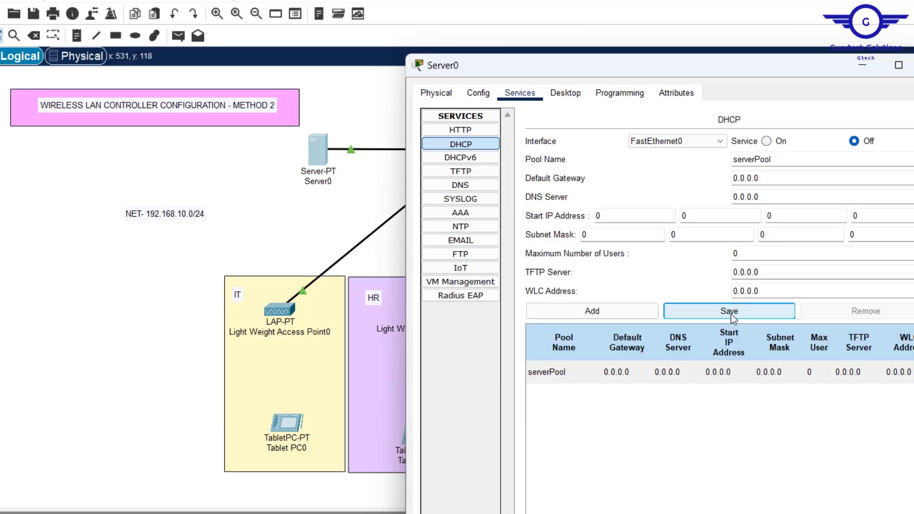
pyautogui.click(767, 142)
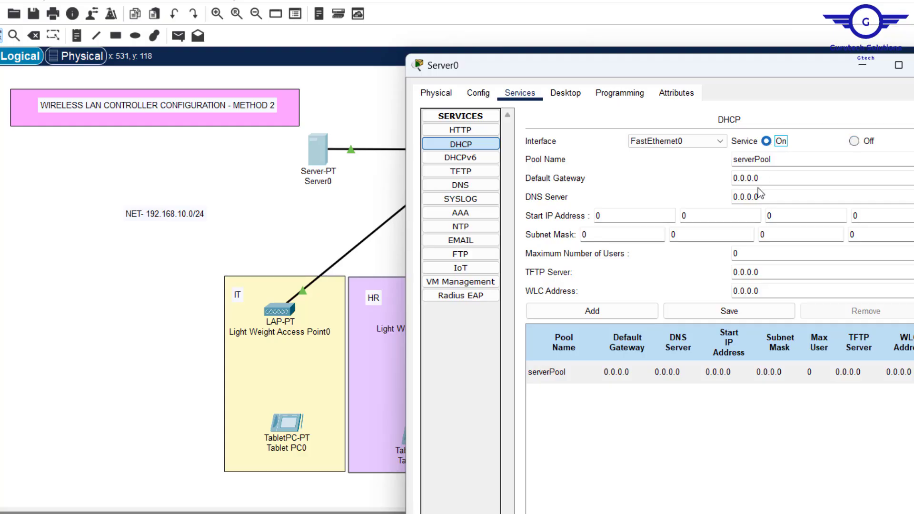
# Step: Rename the pool GTECHPool with gateway 192.168.10.1 and DNS 192.168.10.10
pyautogui.moveTo(756, 159); pyautogui.dragTo(627, 155)
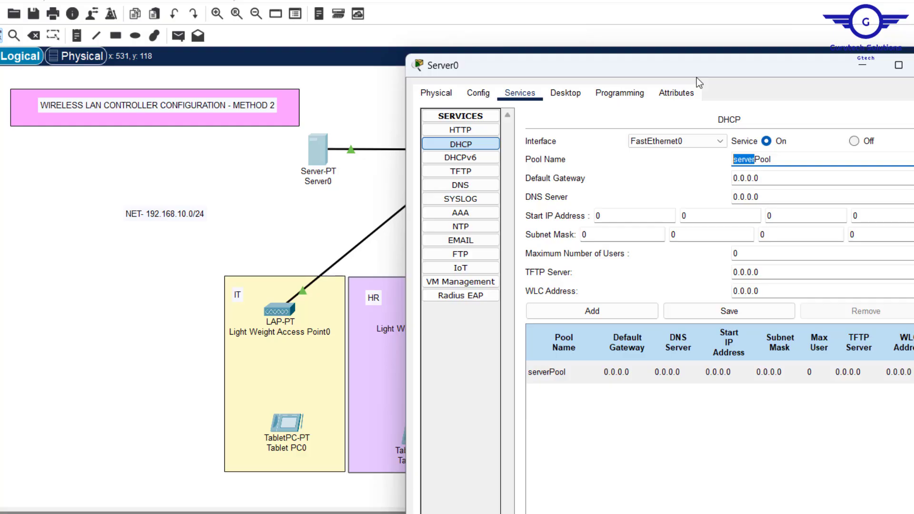
pyautogui.press('BackSpace')
pyautogui.press('Right')
pyautogui.press('BackSpace')
pyautogui.write('GTECP')
pyautogui.click(757, 155)
pyautogui.write('H')
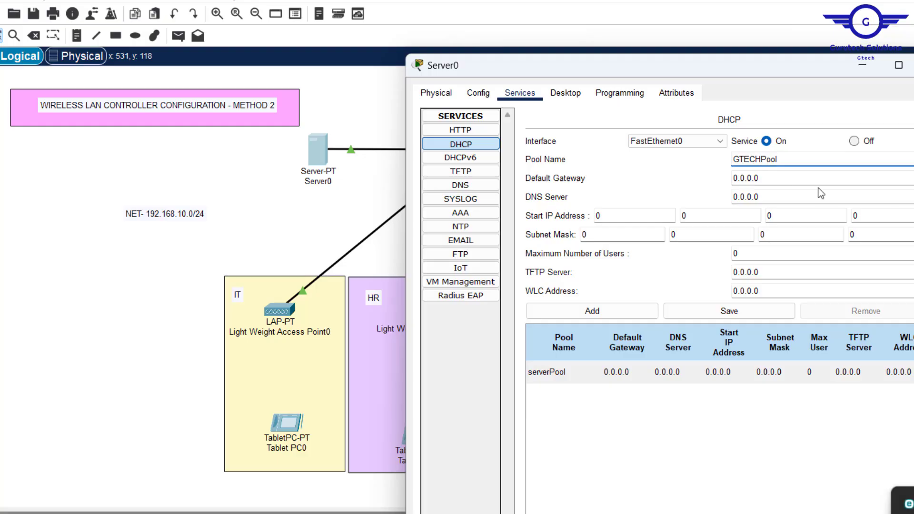
pyautogui.click(795, 178)
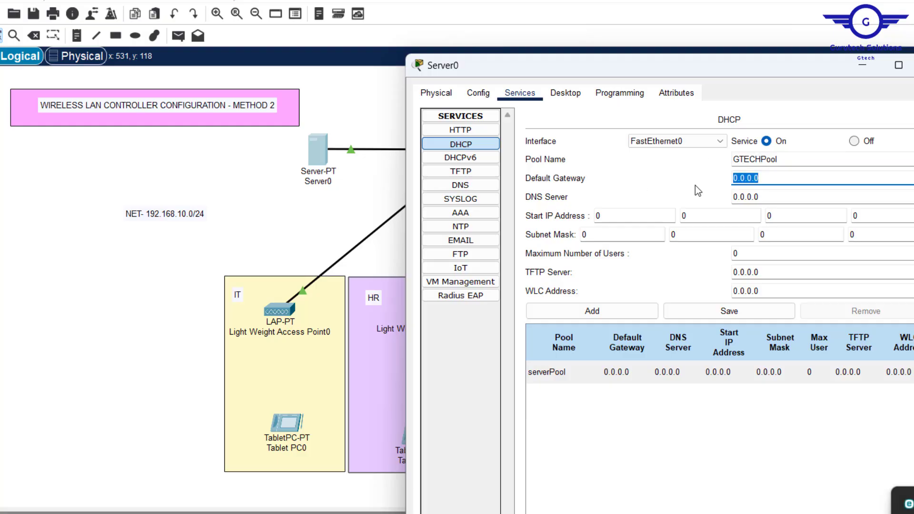
pyautogui.write('192.168.10.10')
pyautogui.press('BackSpace')
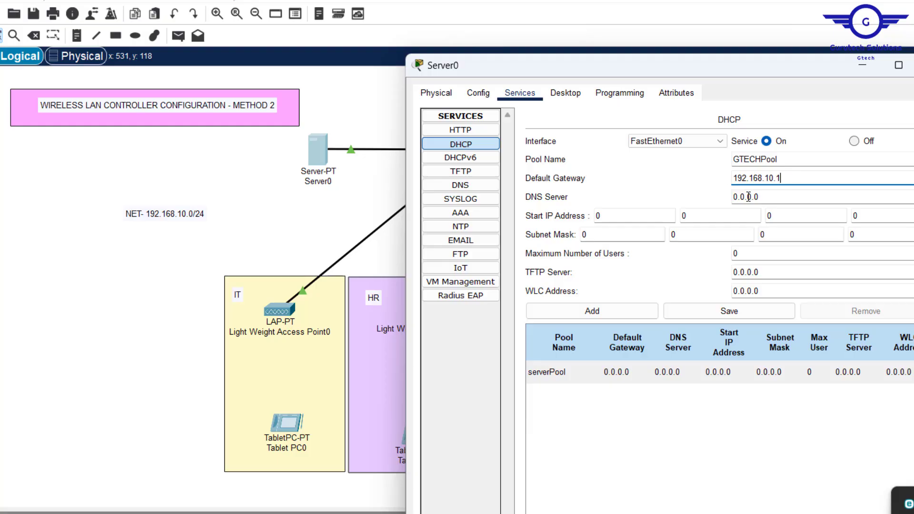
pyautogui.press('Tab')
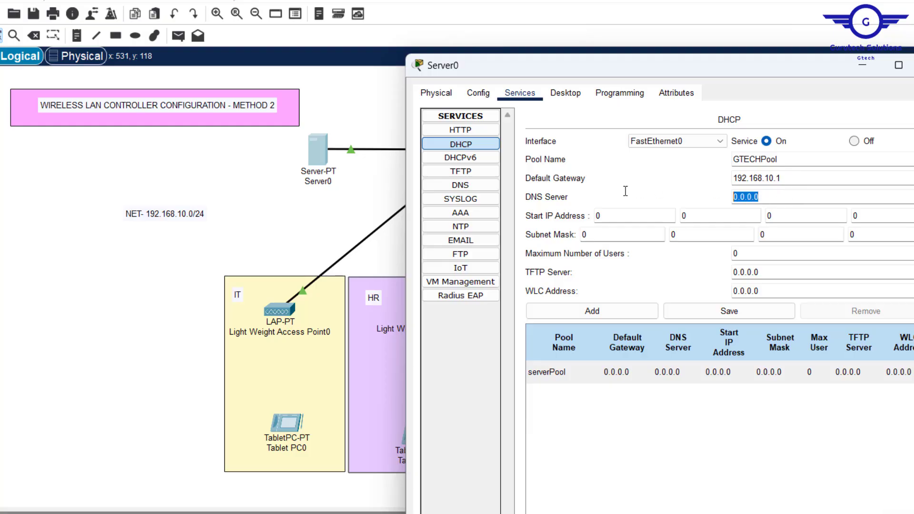
pyautogui.write('192.168.10.10')
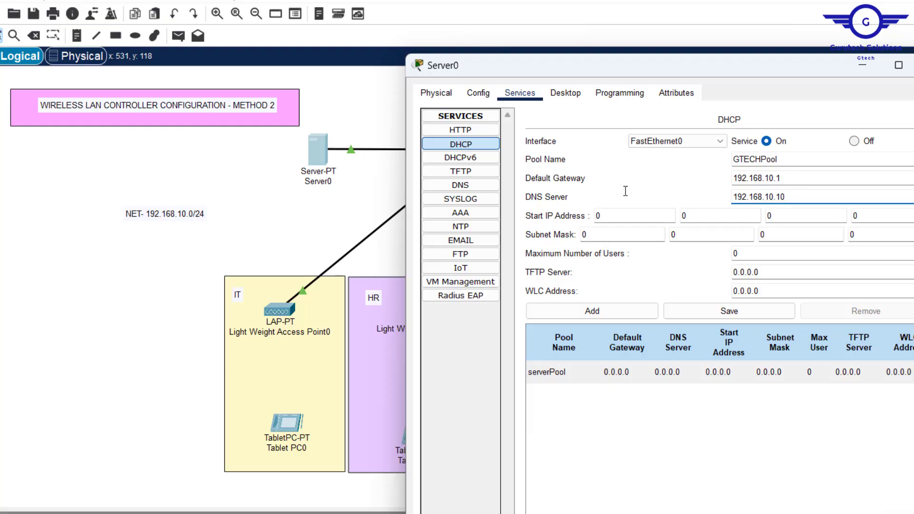
# Step: Set the pool's start IP address to 192.168.10.21
pyautogui.doubleClick(608, 218)
pyautogui.write('192')
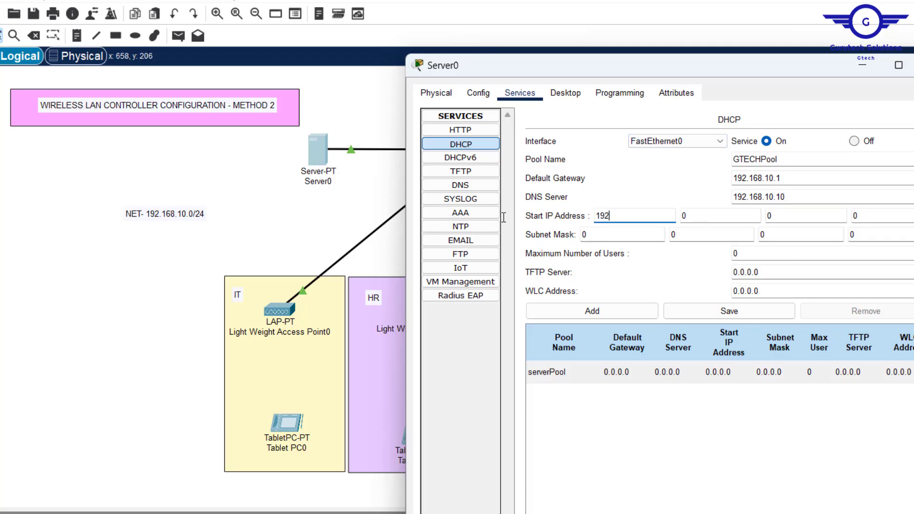
pyautogui.press('Tab')
pyautogui.write('168')
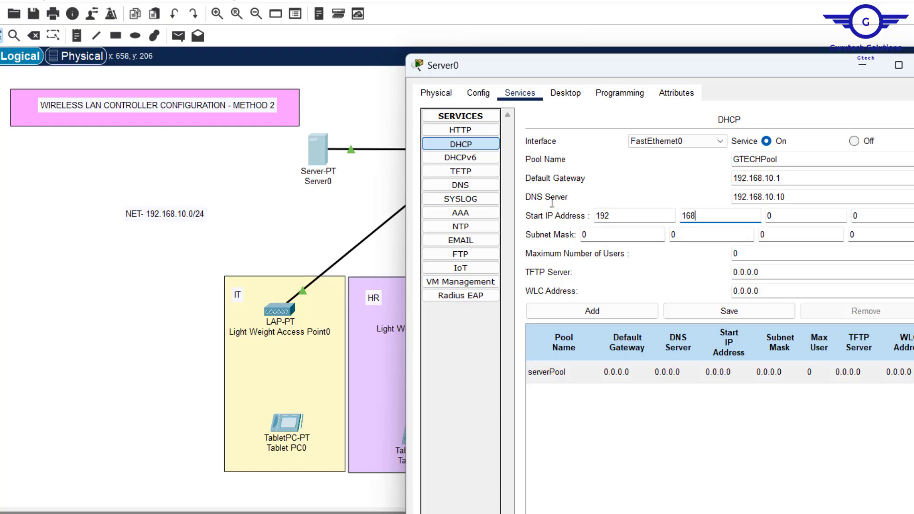
pyautogui.press('Tab')
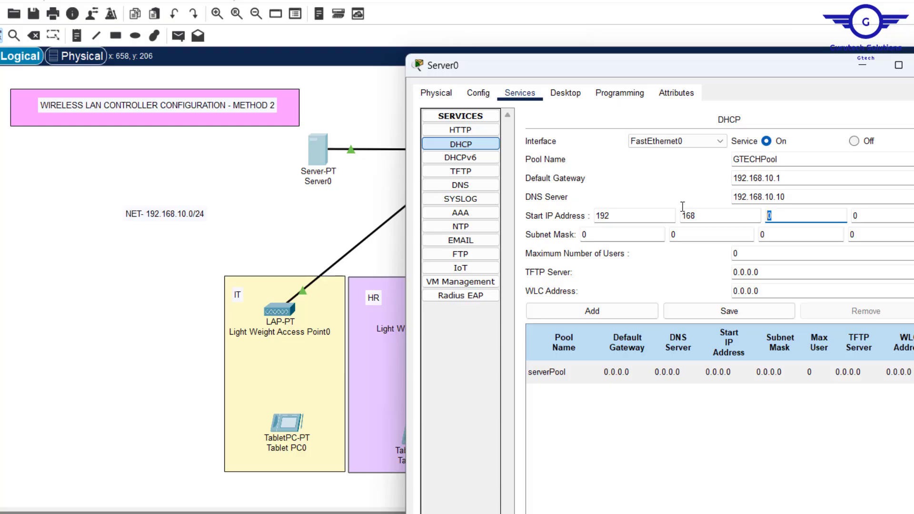
pyautogui.write('10')
pyautogui.press('Tab')
pyautogui.write('22')
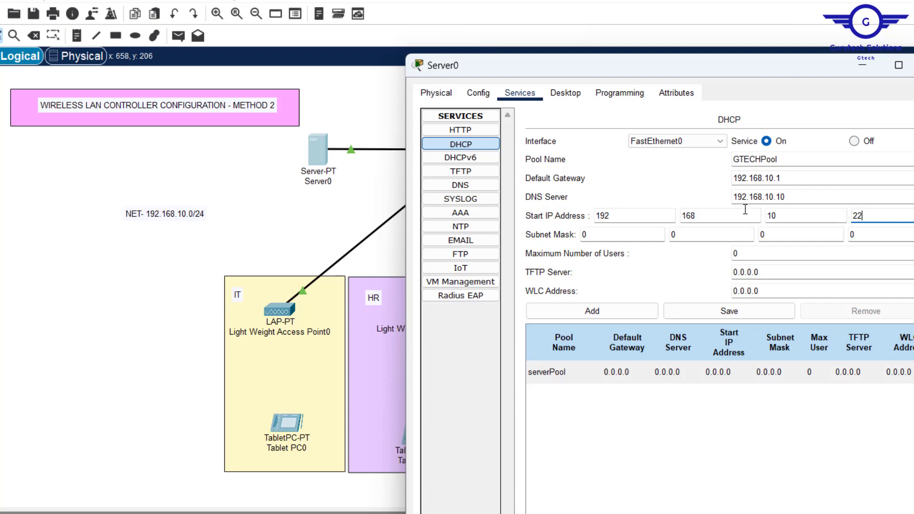
pyautogui.press('BackSpace')
pyautogui.write('1')
# Step: Set the pool's subnet mask to 255.255.255.0 and maximum users to 200
pyautogui.click(618, 233)
pyautogui.write('255')
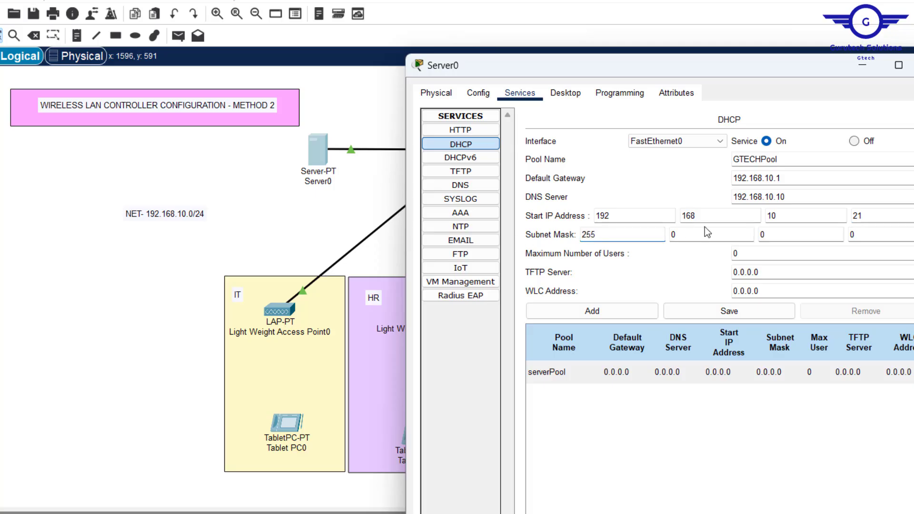
pyautogui.click(676, 233)
pyautogui.write('255')
pyautogui.press('Tab')
pyautogui.write('255')
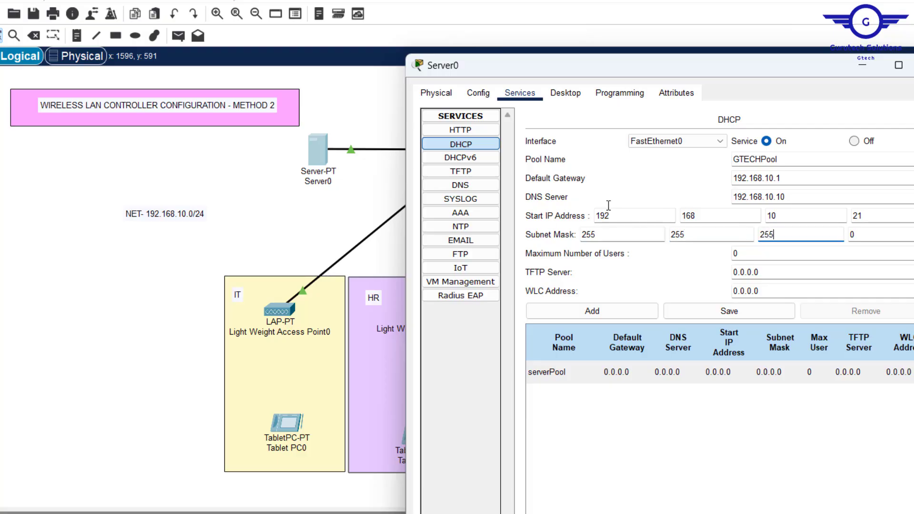
pyautogui.press('Tab')
pyautogui.press('Tab')
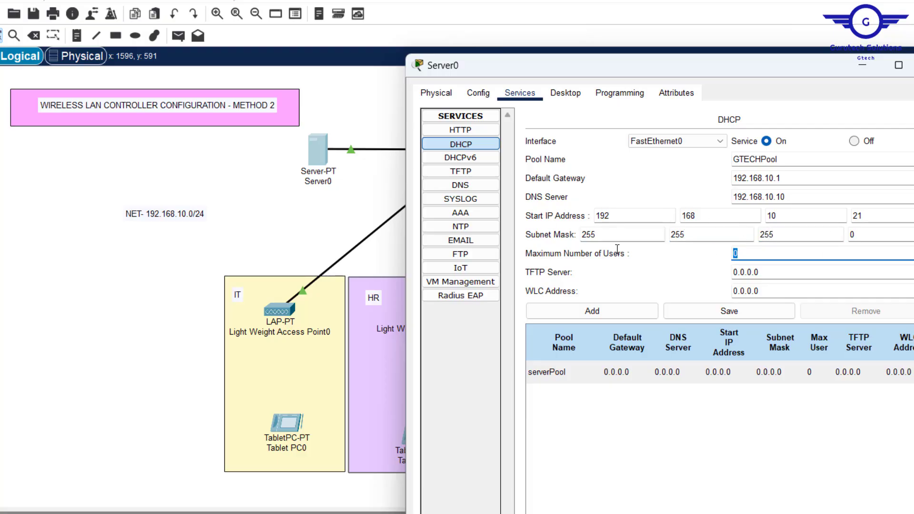
pyautogui.press('BackSpace')
pyautogui.write('200')
# Step: Add GTECHPool to Server0's DHCP pool table
pyautogui.click(616, 316)
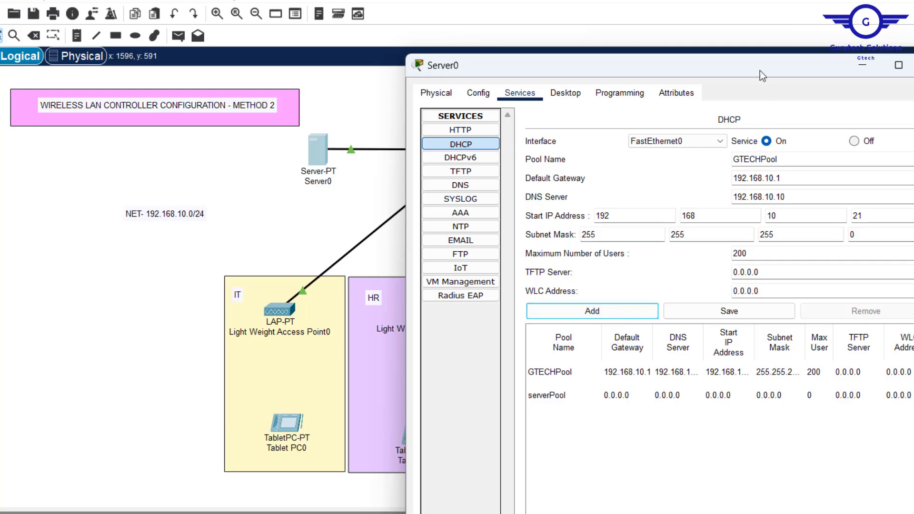
pyautogui.moveTo(747, 69); pyautogui.dragTo(741, 99)
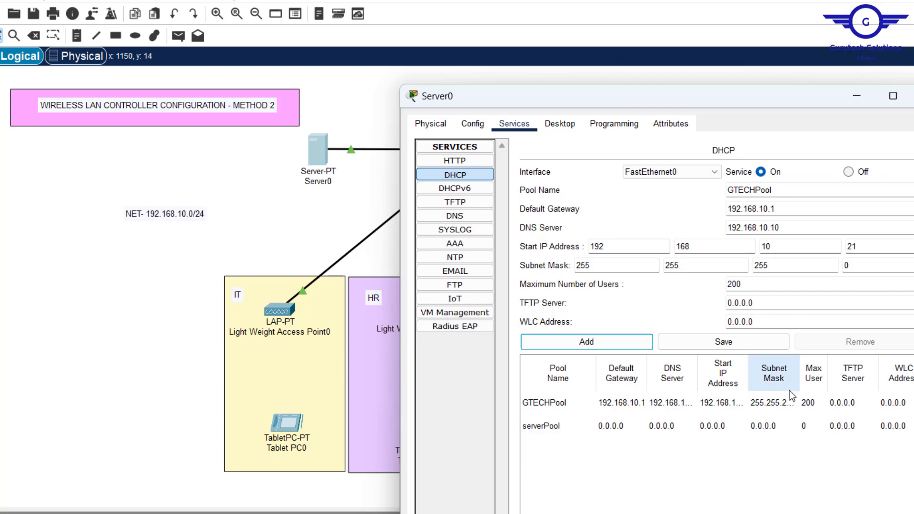
pyautogui.moveTo(777, 208); pyautogui.dragTo(673, 210)
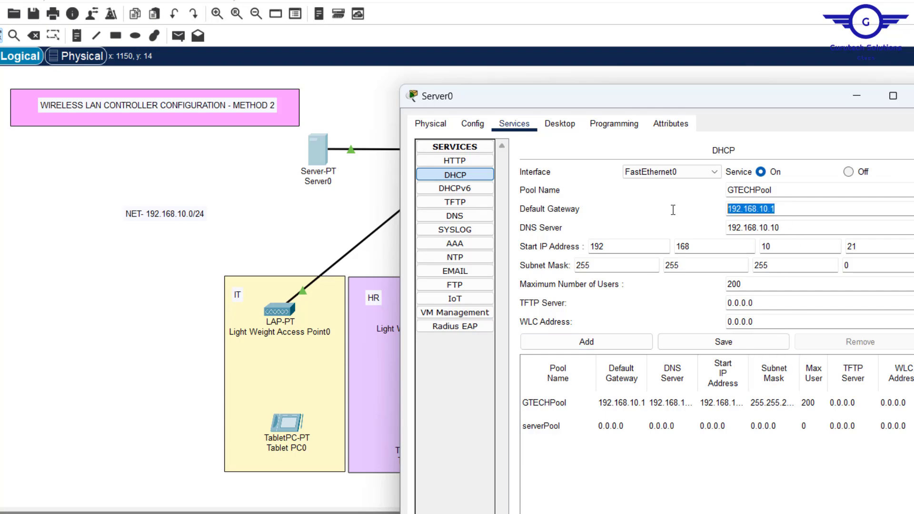
pyautogui.click(815, 237)
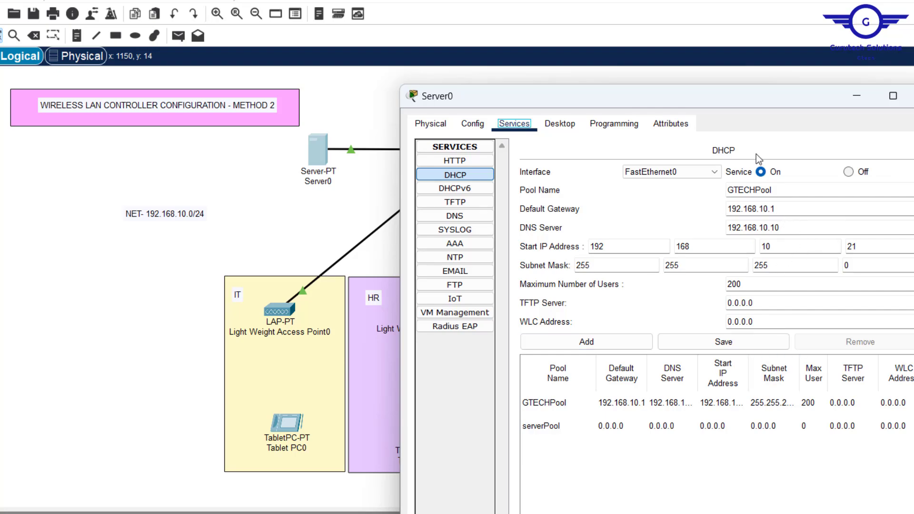
pyautogui.moveTo(747, 101); pyautogui.dragTo(687, 103)
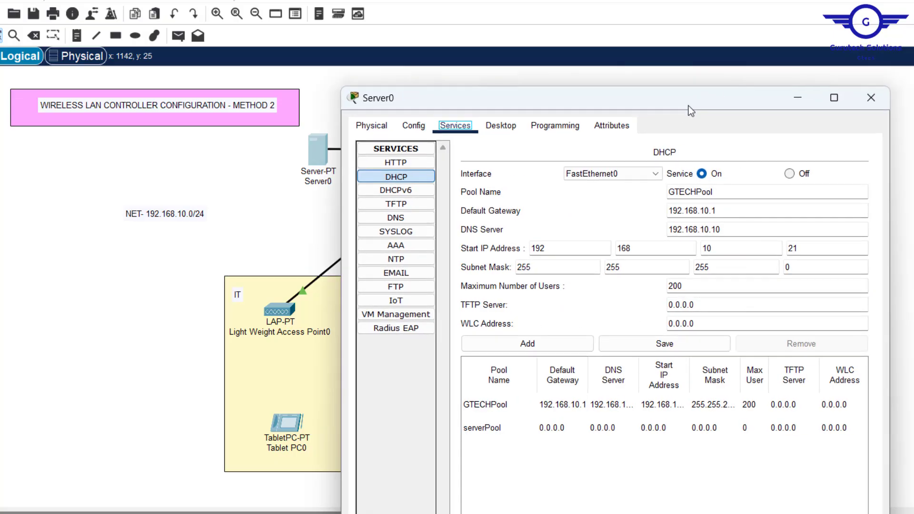
pyautogui.moveTo(688, 106); pyautogui.dragTo(685, 205)
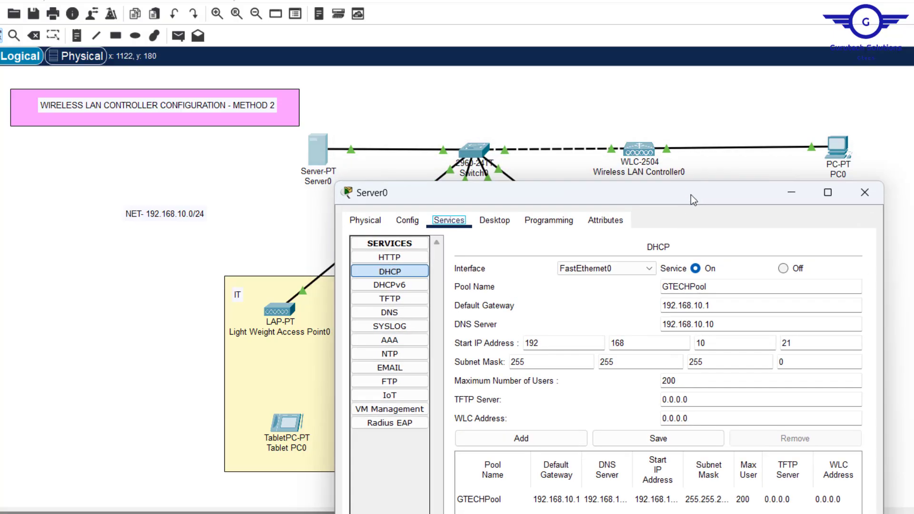
pyautogui.moveTo(693, 196); pyautogui.dragTo(683, 71)
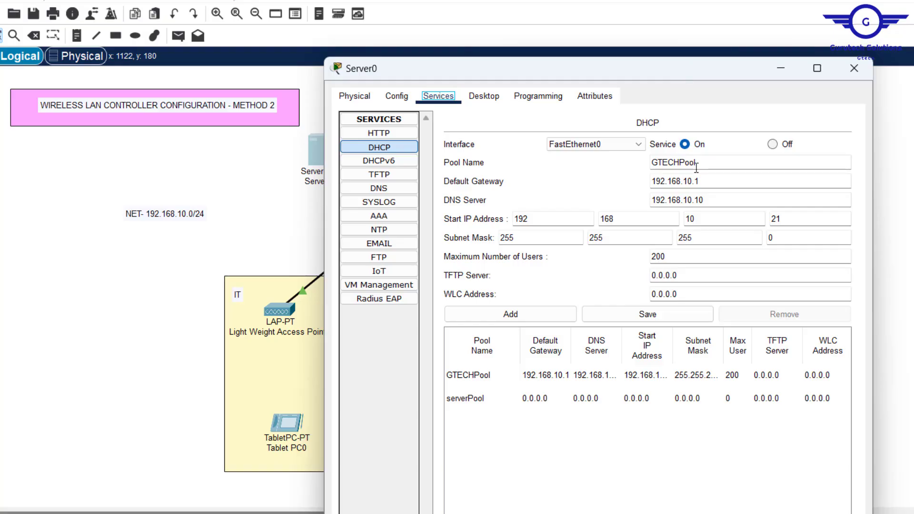
# Step: Set GTECHPool's WLC address to 192.168.10.5 and save the pool
pyautogui.click(711, 295)
pyautogui.press('BackSpace')
pyautogui.press('BackSpace')
pyautogui.press('BackSpace')
pyautogui.press('BackSpace')
pyautogui.press('BackSpace')
pyautogui.press('BackSpace')
pyautogui.press('BackSpace')
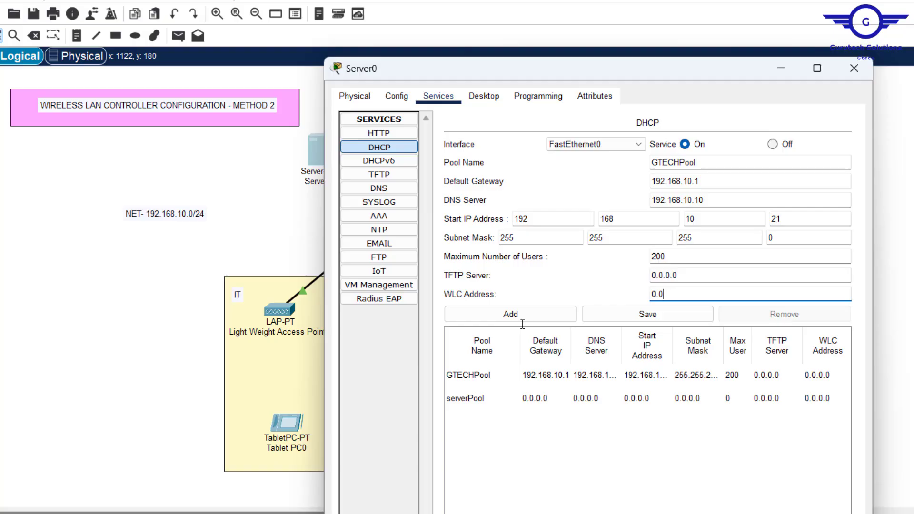
pyautogui.write('192.168.10.10')
pyautogui.press('BackSpace')
pyautogui.write('1')
pyautogui.press('BackSpace')
pyautogui.press('BackSpace')
pyautogui.write('5')
pyautogui.moveTo(702, 162); pyautogui.dragTo(591, 165)
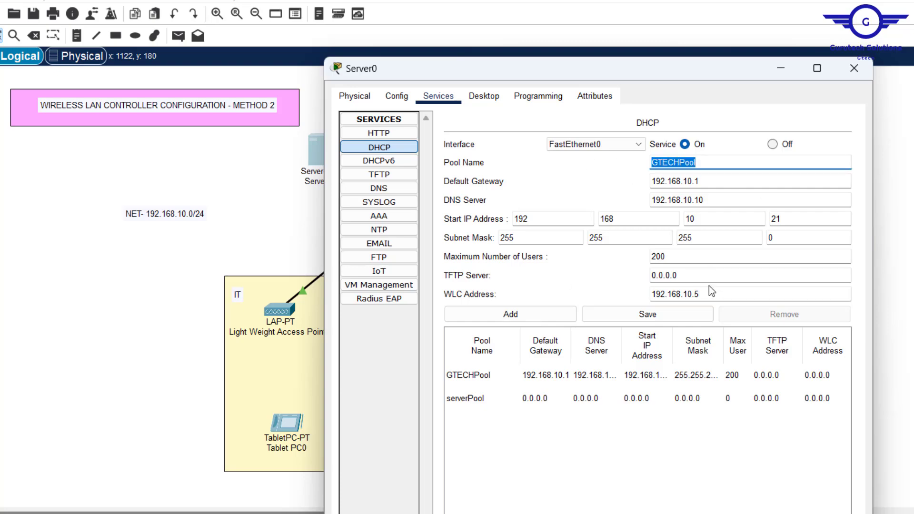
pyautogui.moveTo(709, 294); pyautogui.dragTo(619, 293)
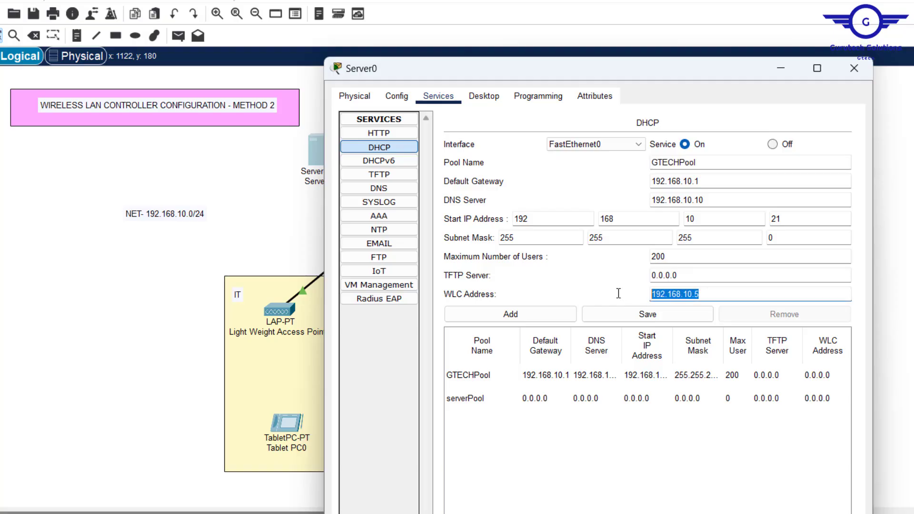
pyautogui.click(661, 310)
# Step: Change the WLC's management interface IP address to 192.168.10.5
pyautogui.click(854, 67)
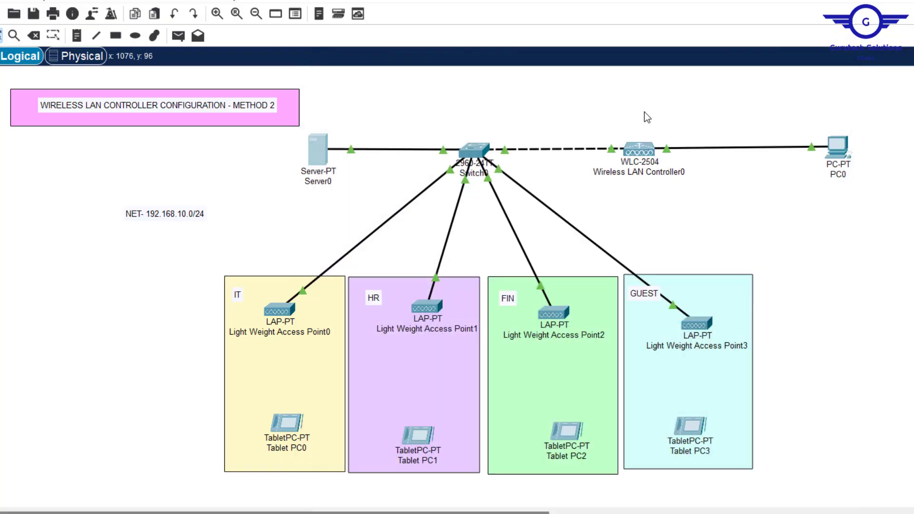
pyautogui.click(639, 150)
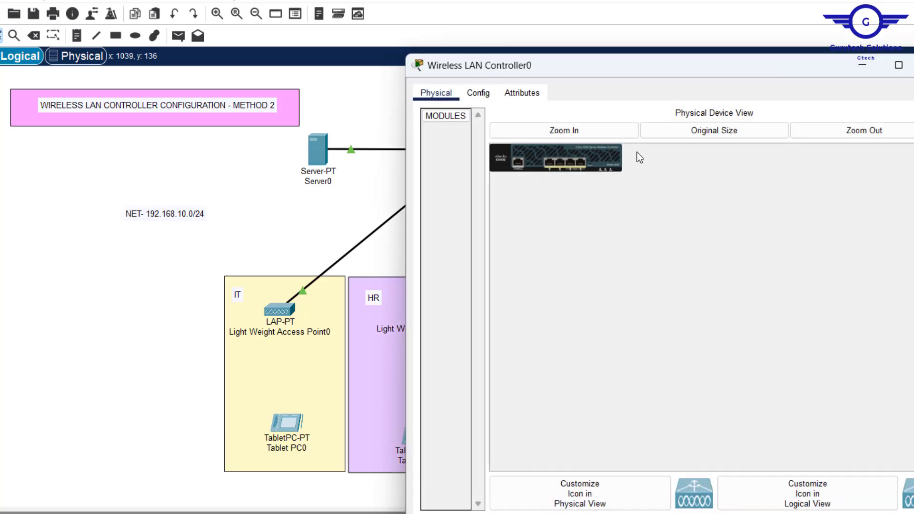
pyautogui.click(491, 97)
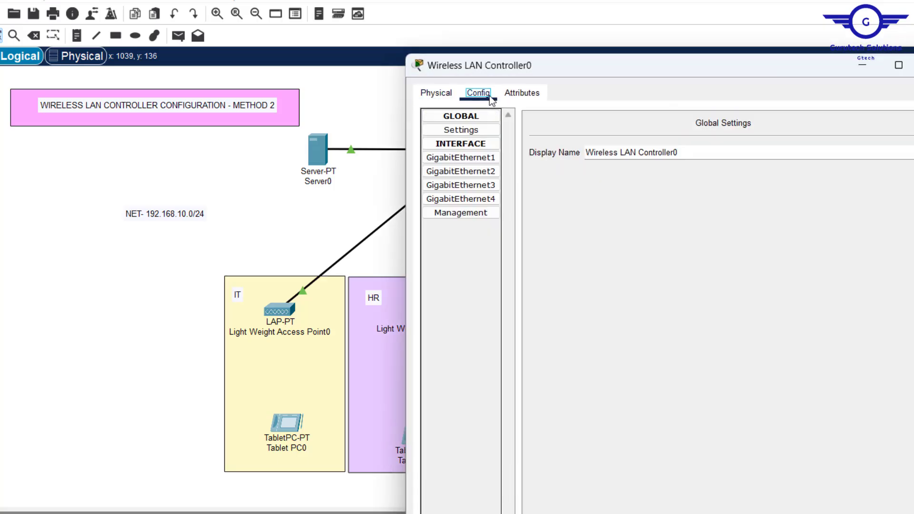
pyautogui.click(457, 213)
pyautogui.moveTo(798, 152); pyautogui.dragTo(567, 159)
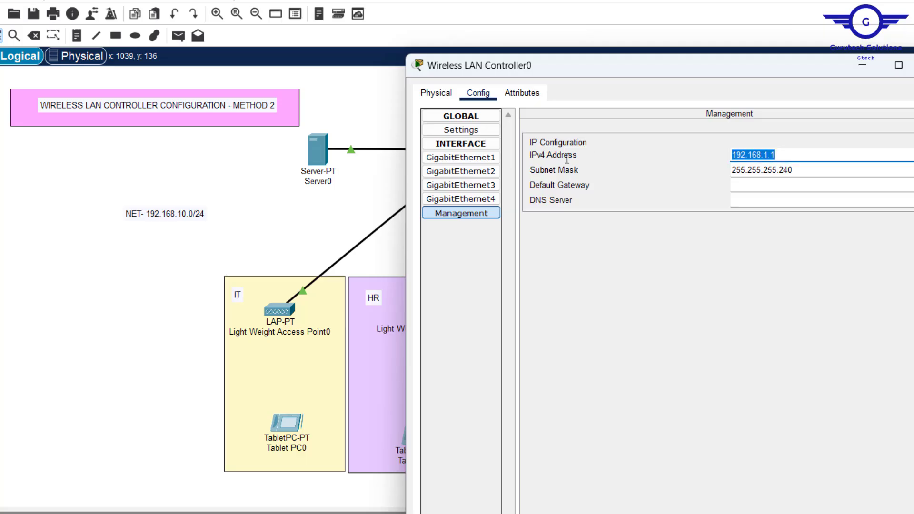
pyautogui.write('192.168.10.10')
pyautogui.press('BackSpace')
pyautogui.press('BackSpace')
pyautogui.write('5')
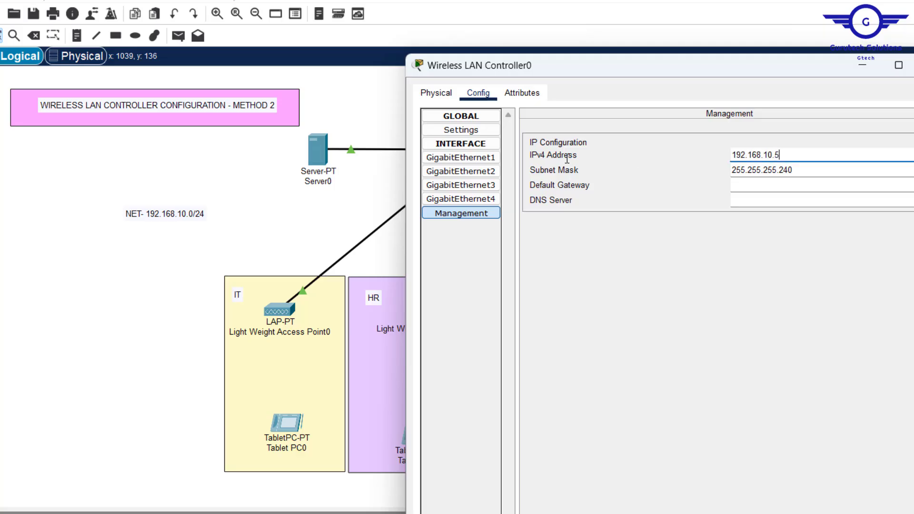
# Step: Set the WLC management mask 255.255.255.0, gateway 192.168.10.1 and DNS 192.168.10.10
pyautogui.click(812, 173)
pyautogui.press('BackSpace')
pyautogui.press('BackSpace')
pyautogui.press('BackSpace')
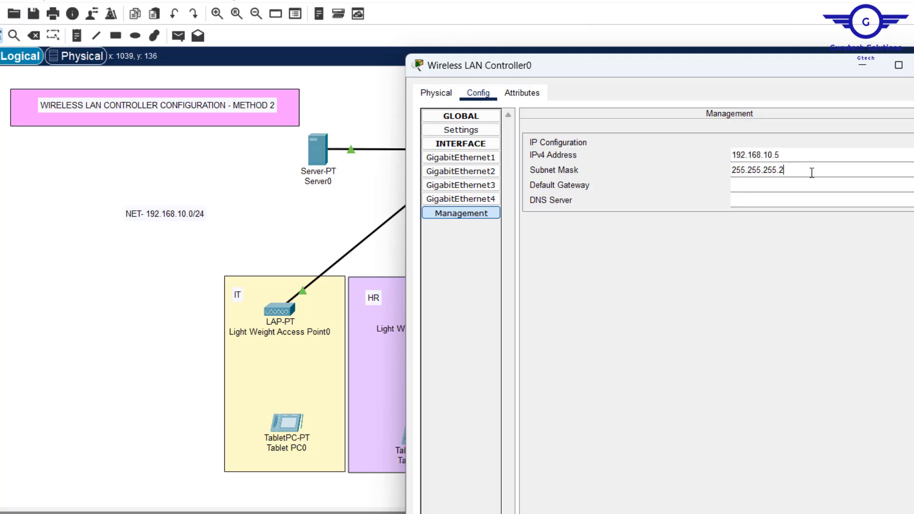
pyautogui.write('0')
pyautogui.click(771, 184)
pyautogui.write('192.168.10.1')
pyautogui.click(771, 202)
pyautogui.write('192.168.10.10')
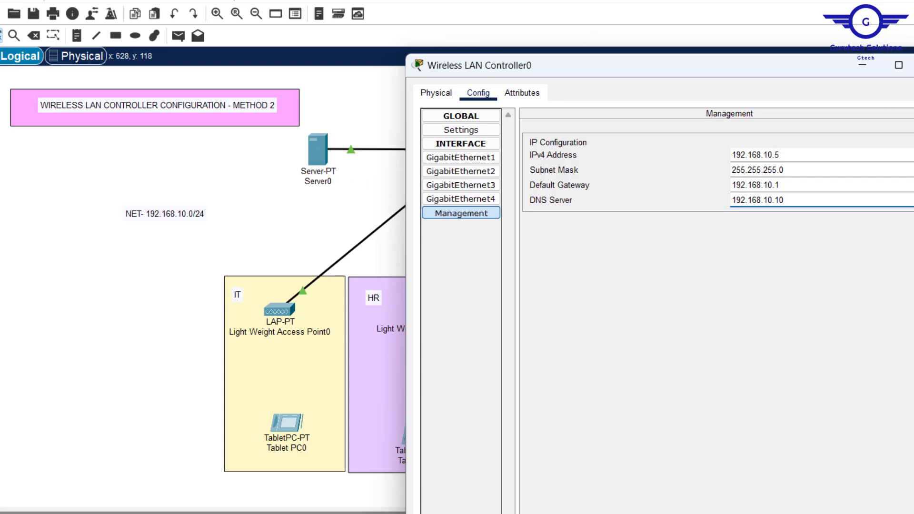
# Step: Rename PC0 to MGT-PC
pyautogui.click(913, 64)
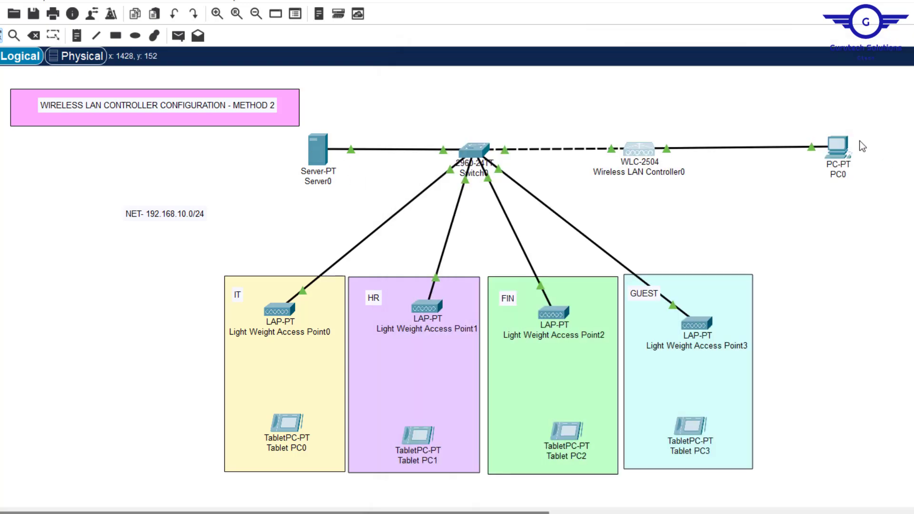
pyautogui.click(842, 175)
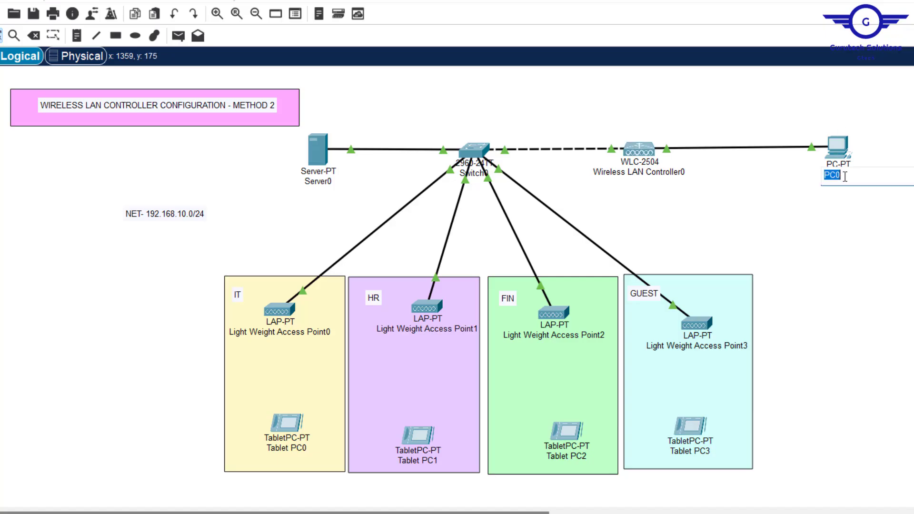
pyautogui.write('MGT-PC')
# Step: Give MGT-PC the static IPv4 address 192.168.10.6
pyautogui.click(838, 151)
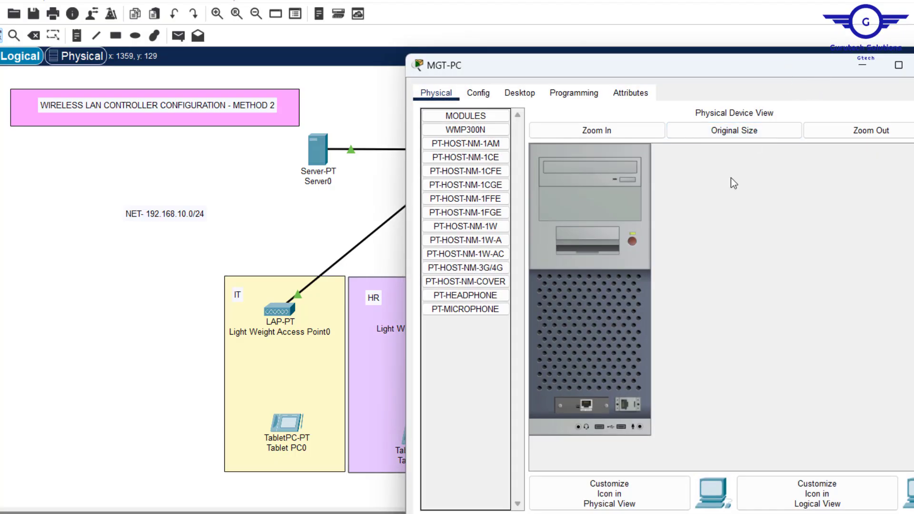
pyautogui.moveTo(730, 70)
pyautogui.mouseDown()
pyautogui.moveTo(661, 202)
pyautogui.moveTo(733, 77)
pyautogui.moveTo(728, 85)
pyautogui.mouseUp()
pyautogui.click(518, 108)
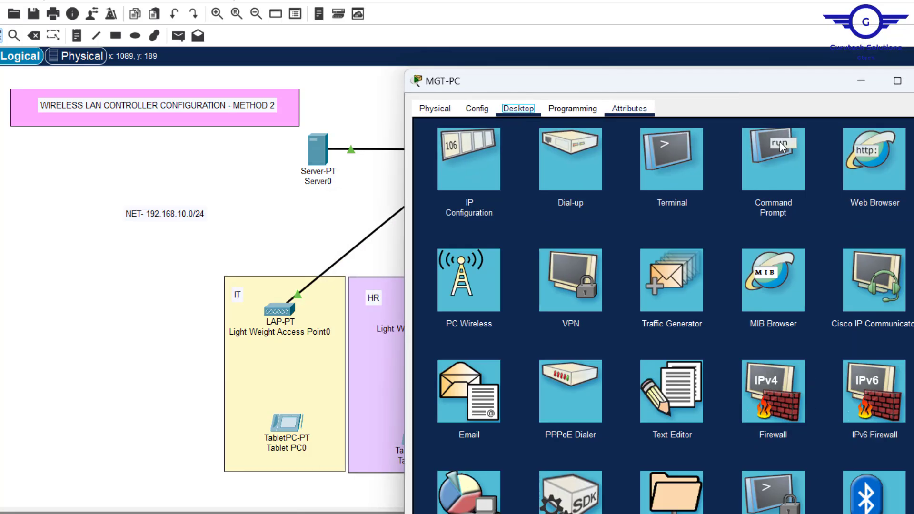
pyautogui.click(482, 165)
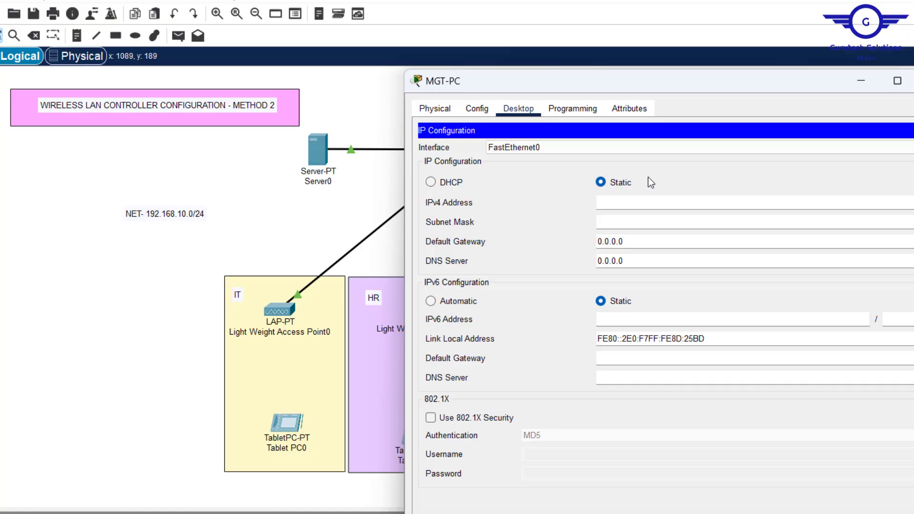
pyautogui.click(628, 203)
pyautogui.write('192.168.10.10')
pyautogui.press('BackSpace')
pyautogui.write('6')
# Step: Set MGT-PC's mask 255.255.255.0, gateway 192.168.10.1 and DNS server 192.168.10.10
pyautogui.click(622, 220)
pyautogui.click(639, 241)
pyautogui.moveTo(639, 241); pyautogui.dragTo(485, 241)
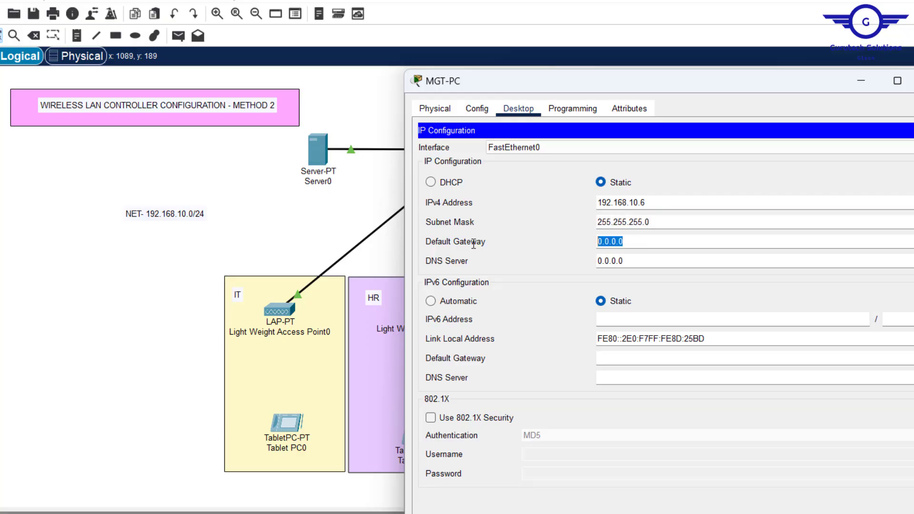
pyautogui.write('192.168.10.1')
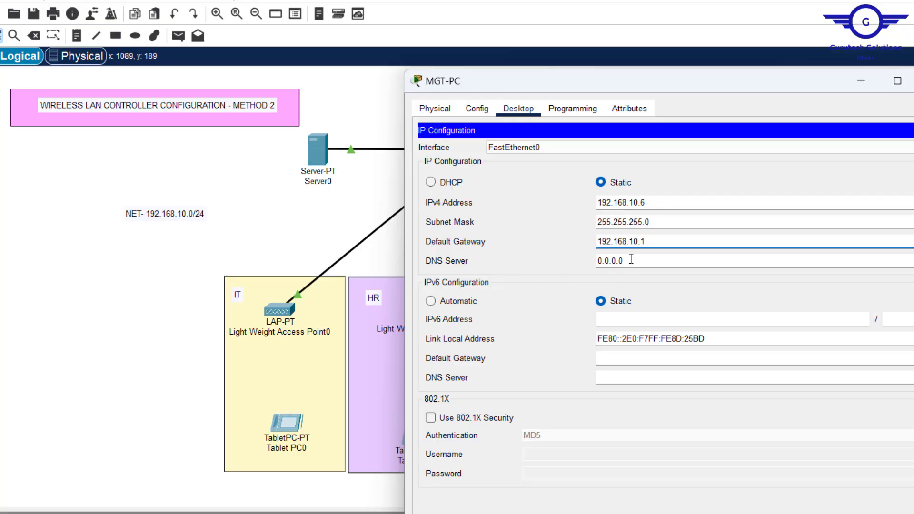
pyautogui.moveTo(632, 261); pyautogui.dragTo(418, 237)
pyautogui.write('192.168.10.10')
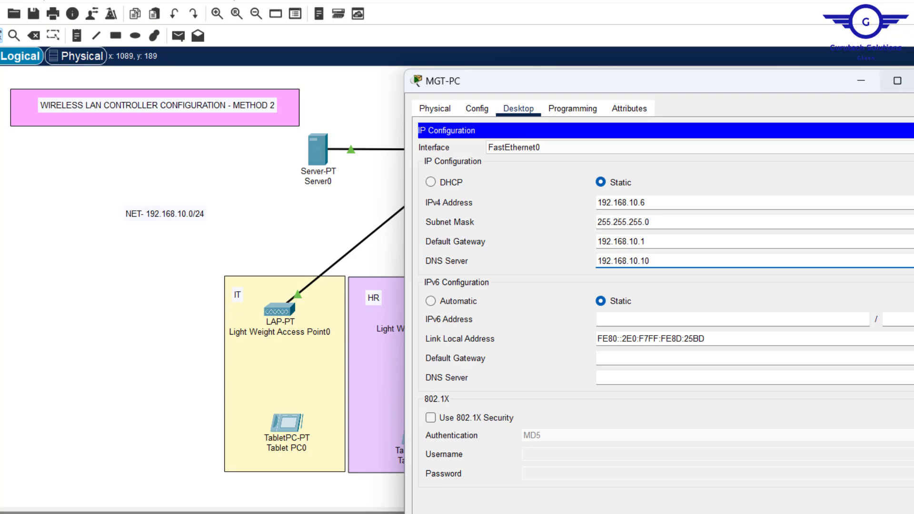
pyautogui.click(913, 131)
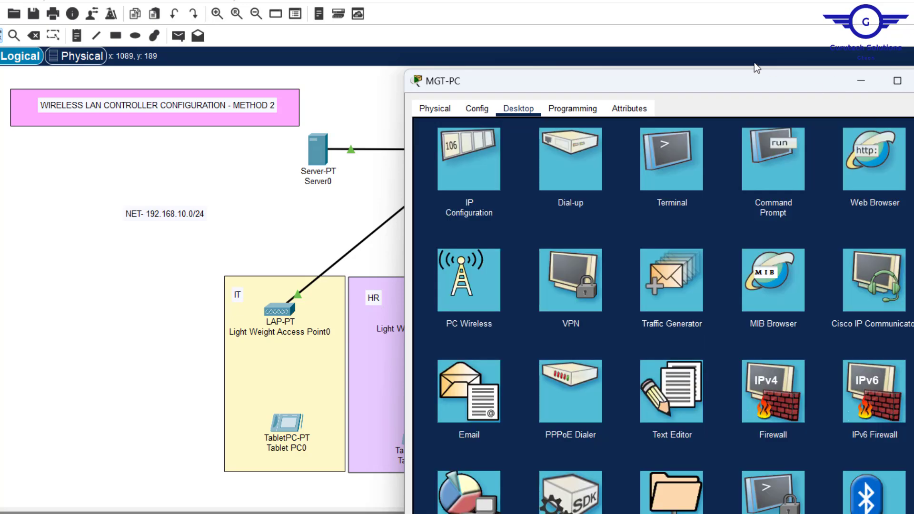
pyautogui.moveTo(752, 83); pyautogui.dragTo(493, 156)
# Step: Ping the controller at 192.168.10.5 from MGT-PC's Command Prompt, then close it
pyautogui.click(514, 241)
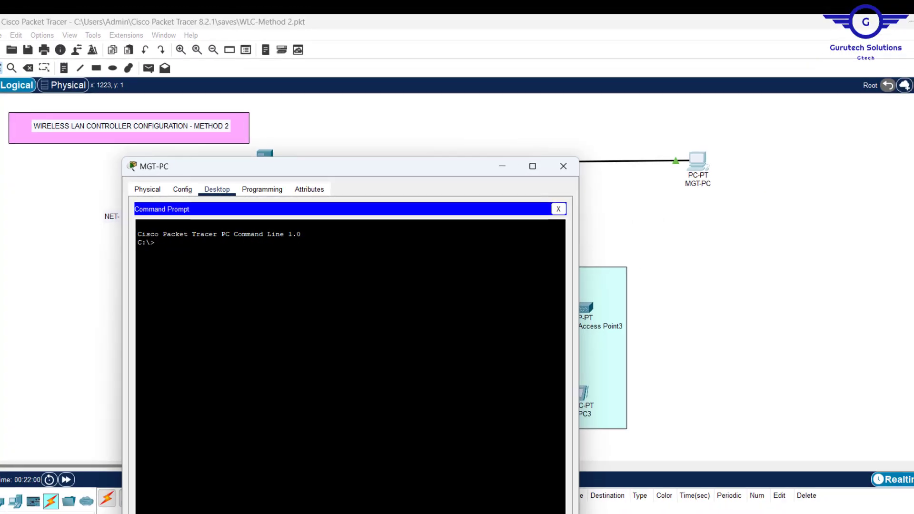
pyautogui.write('PING')
pyautogui.rightClick(282, 249)
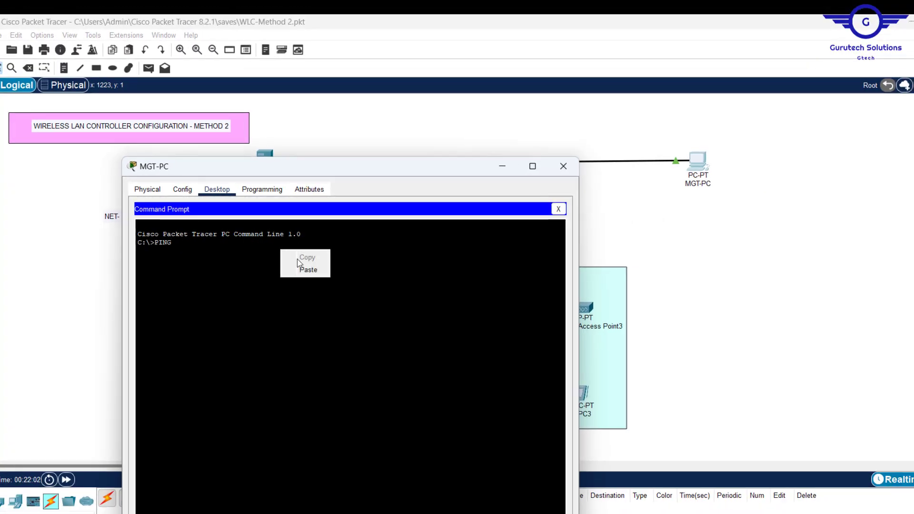
pyautogui.click(311, 270)
pyautogui.press('BackSpace')
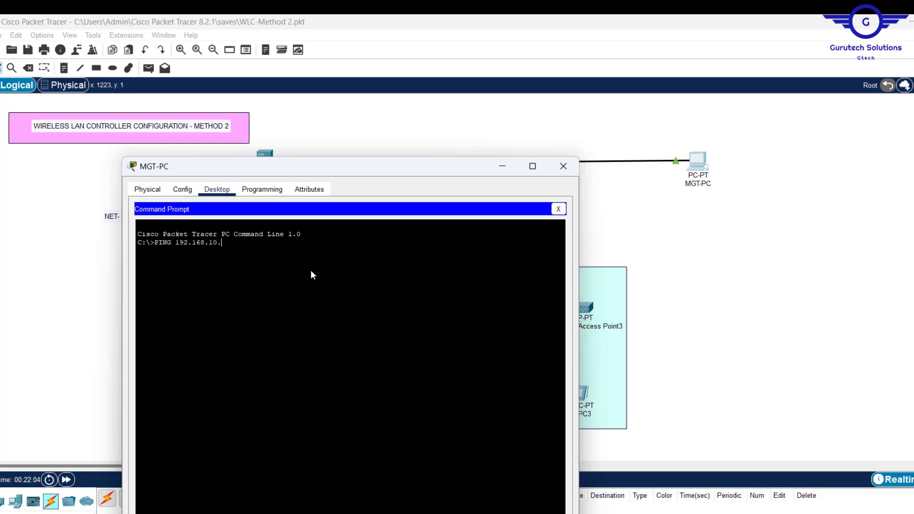
pyautogui.write('5')
pyautogui.press('Return')
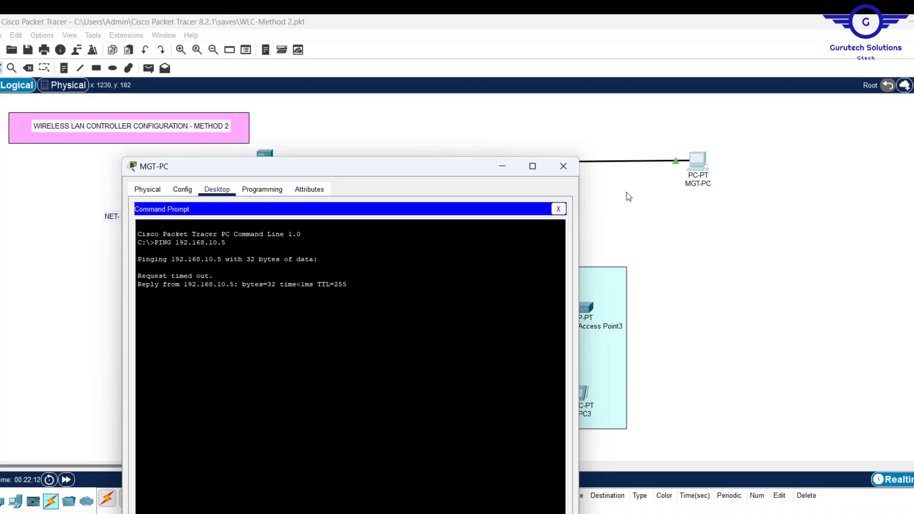
pyautogui.click(561, 212)
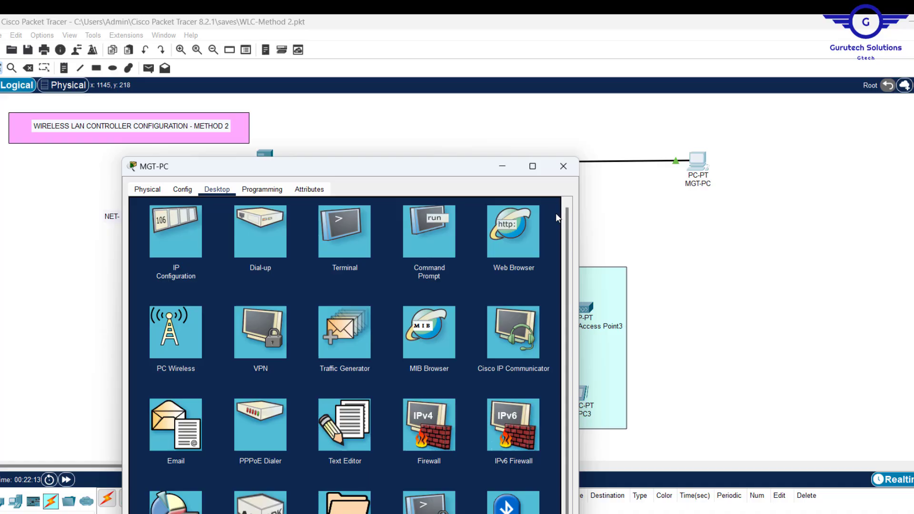
pyautogui.click(505, 233)
pyautogui.click(505, 233)
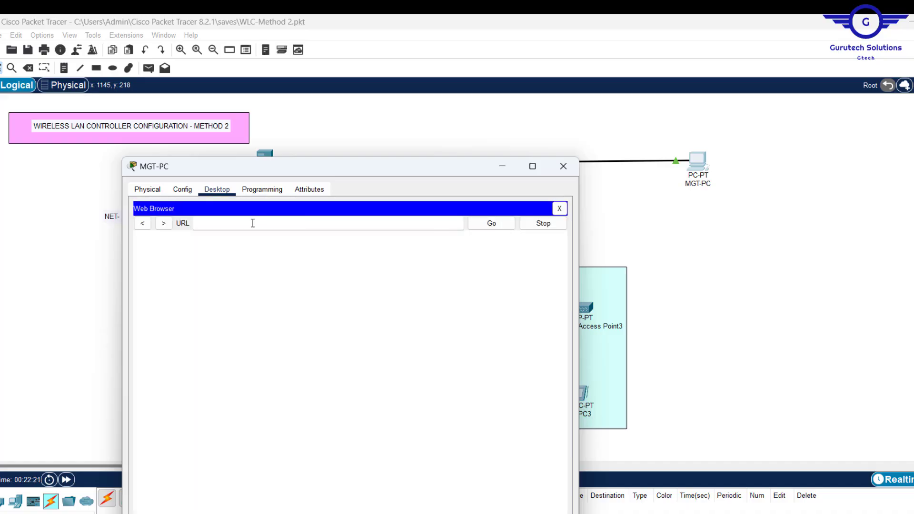
pyautogui.click(231, 227)
pyautogui.write('192.168.10.10')
pyautogui.press('BackSpace')
pyautogui.press('BackSpace')
pyautogui.write('6')
pyautogui.press('BackSpace')
pyautogui.write('5')
pyautogui.press('Return')
pyautogui.moveTo(421, 167); pyautogui.dragTo(564, 68)
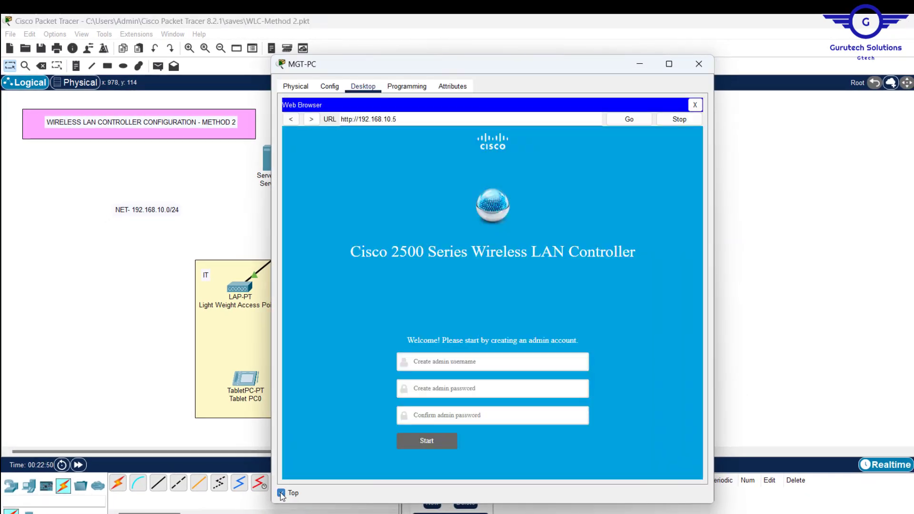
# Step: Keep the window on top and create the WLC admin account with username and password
pyautogui.click(281, 496)
pyautogui.click(463, 364)
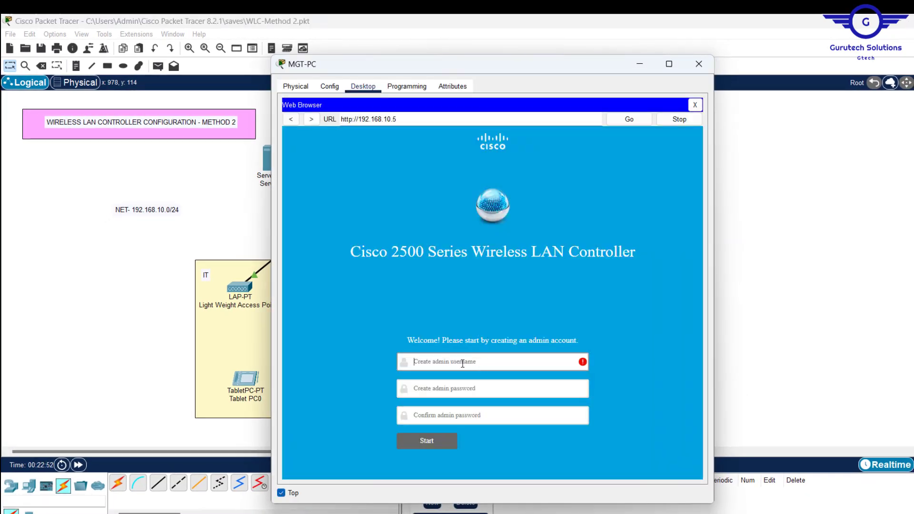
pyautogui.write('Admin')
pyautogui.click(431, 388)
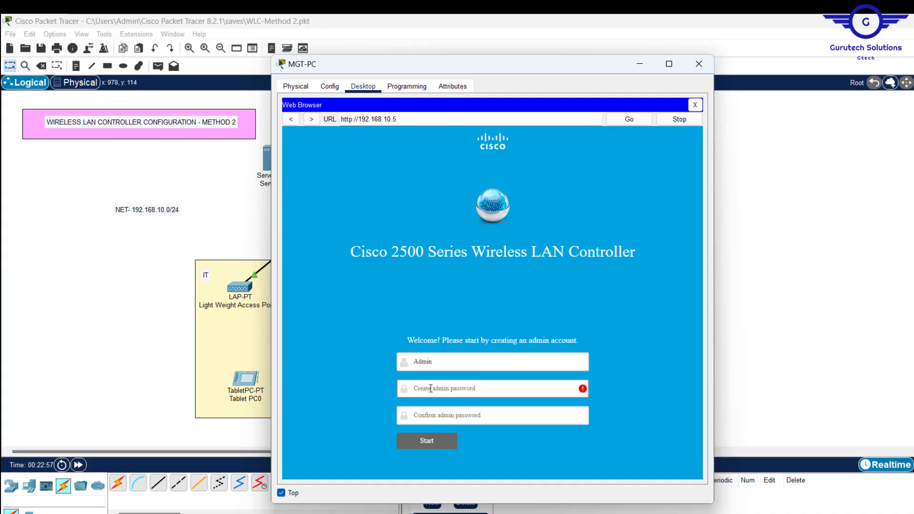
pyautogui.write('Admin123')
pyautogui.click(428, 423)
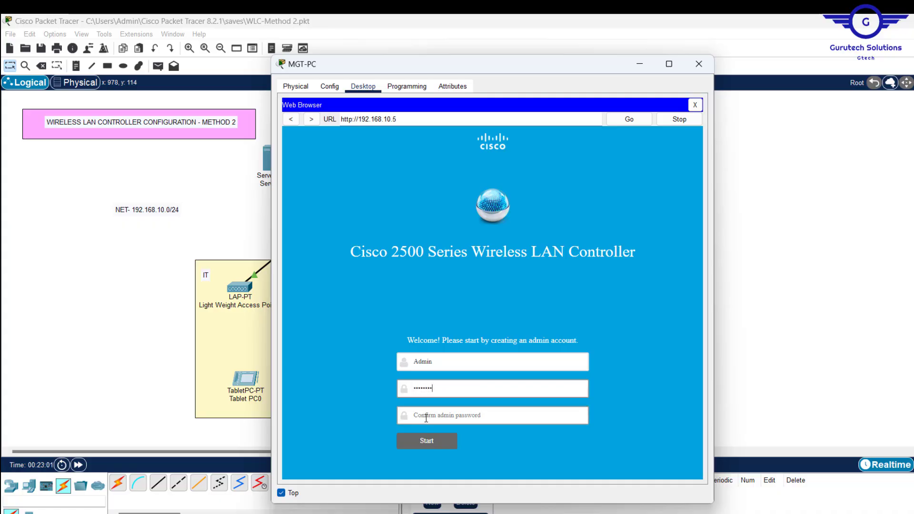
pyautogui.click(427, 418)
pyautogui.write('A')
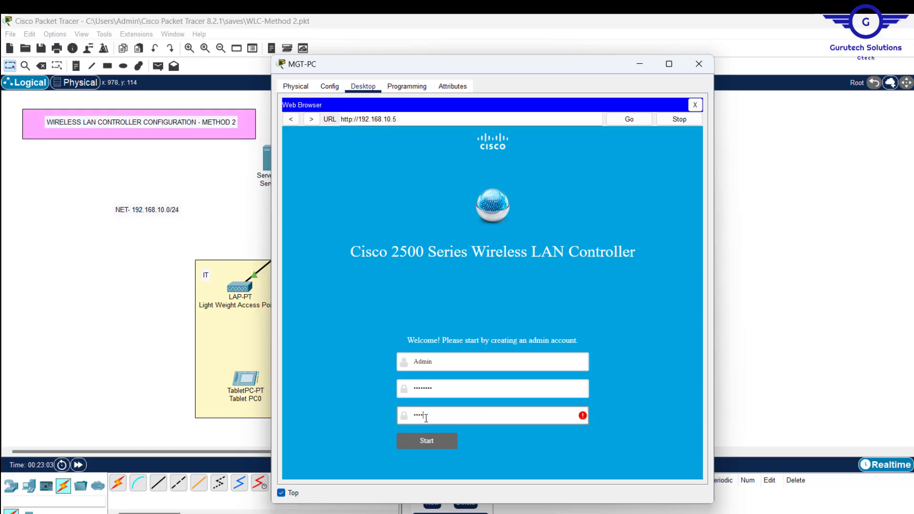
pyautogui.write('dmin12')
pyautogui.click(422, 441)
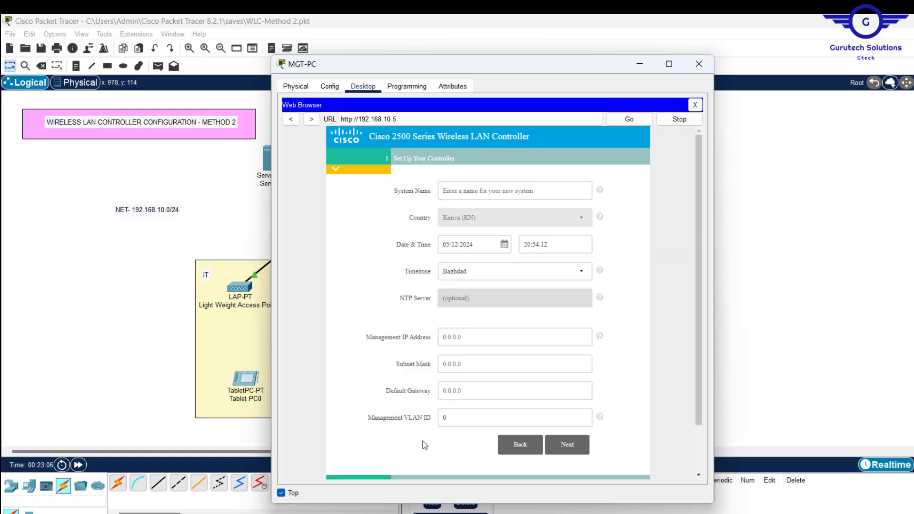
# Step: Name the controller GTECH-WLC with management IP 192.168.10.5, mask 255.255.255.0, gateway 192.168.10.1
pyautogui.click(458, 186)
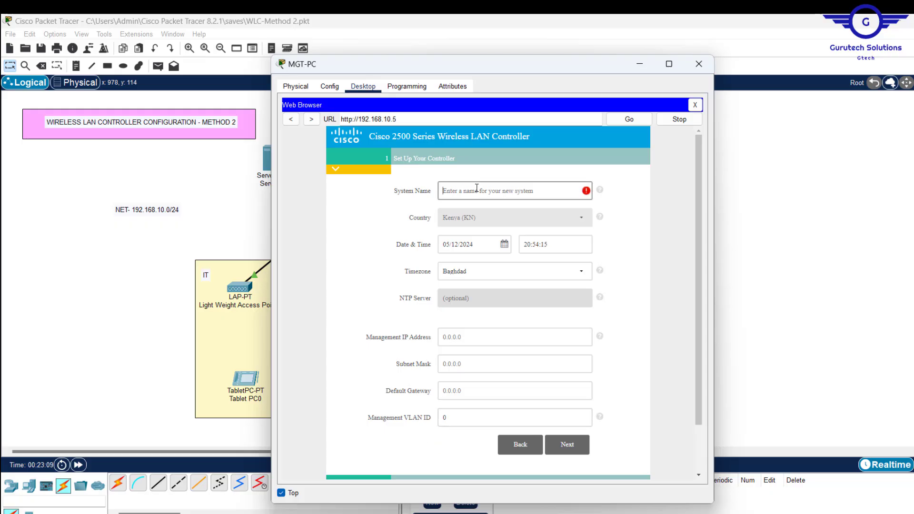
pyautogui.write('GTECH')
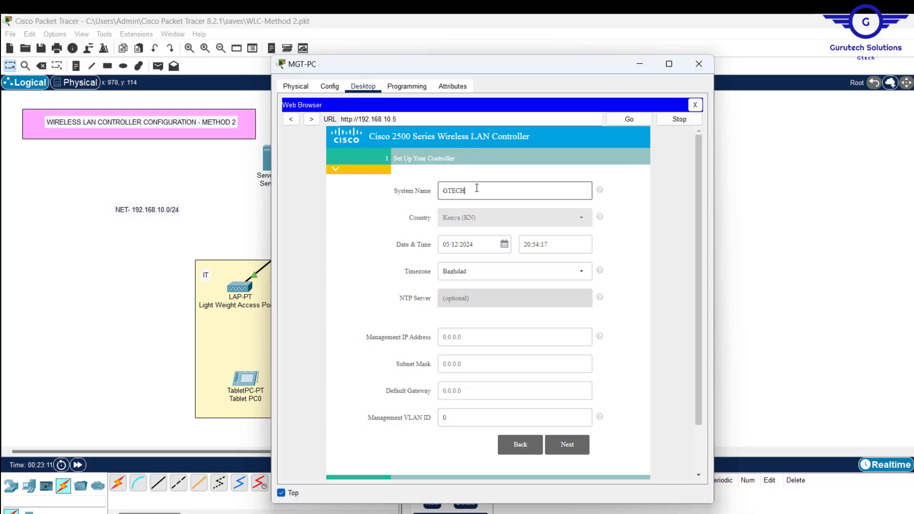
pyautogui.write('-WLC')
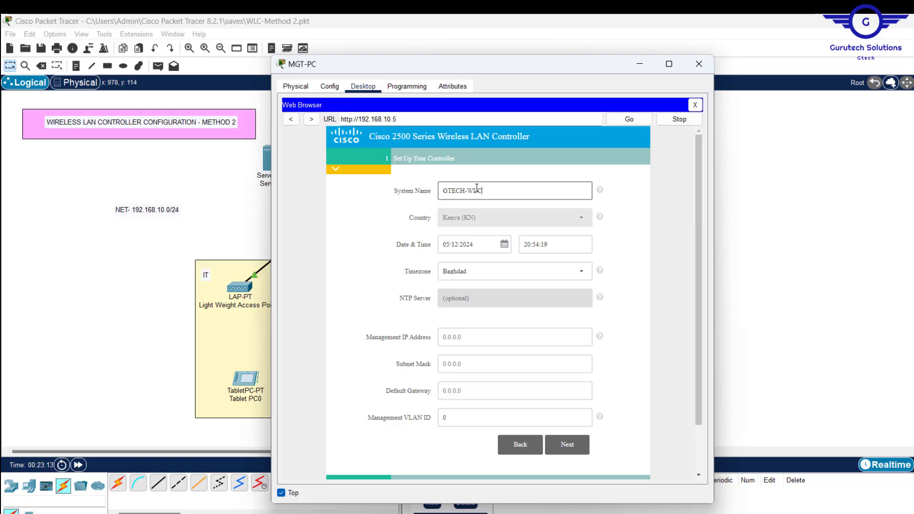
pyautogui.press('Tab')
pyautogui.press('Tab')
pyautogui.press('Tab')
pyautogui.press('Tab')
pyautogui.press('Tab')
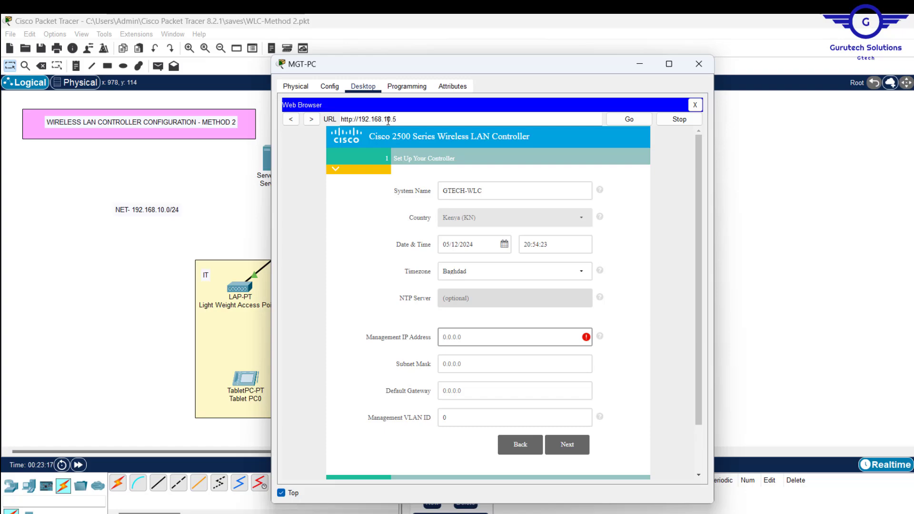
pyautogui.write('192.168.10.10')
pyautogui.press('BackSpace')
pyautogui.press('BackSpace')
pyautogui.write('5')
pyautogui.click(491, 363)
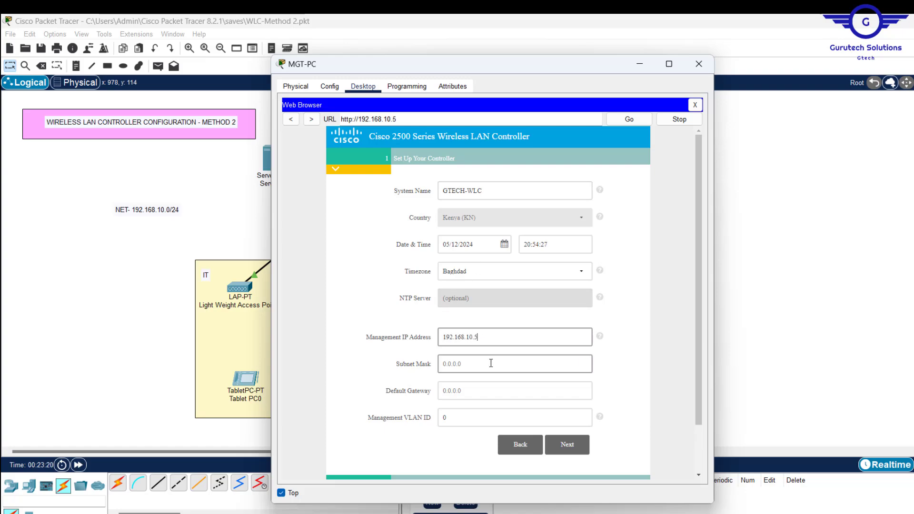
pyautogui.write('255.')
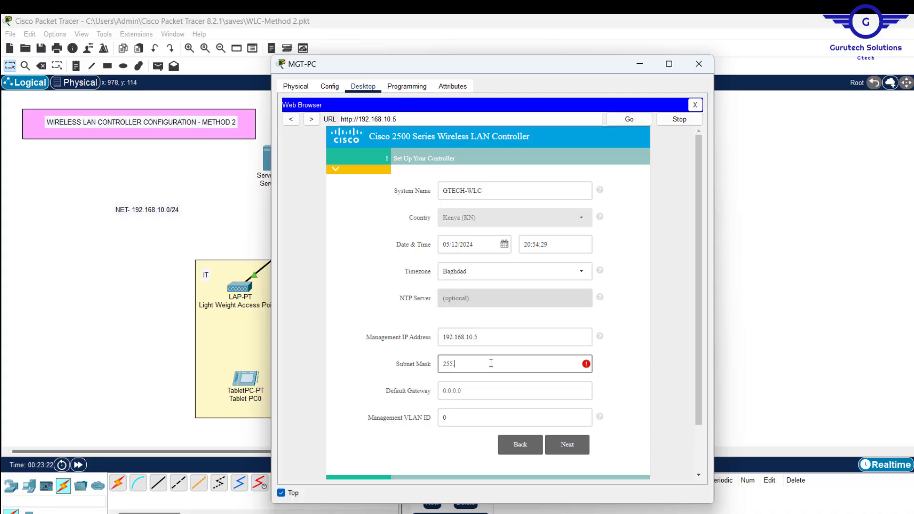
pyautogui.write('255.255.0')
pyautogui.click(467, 390)
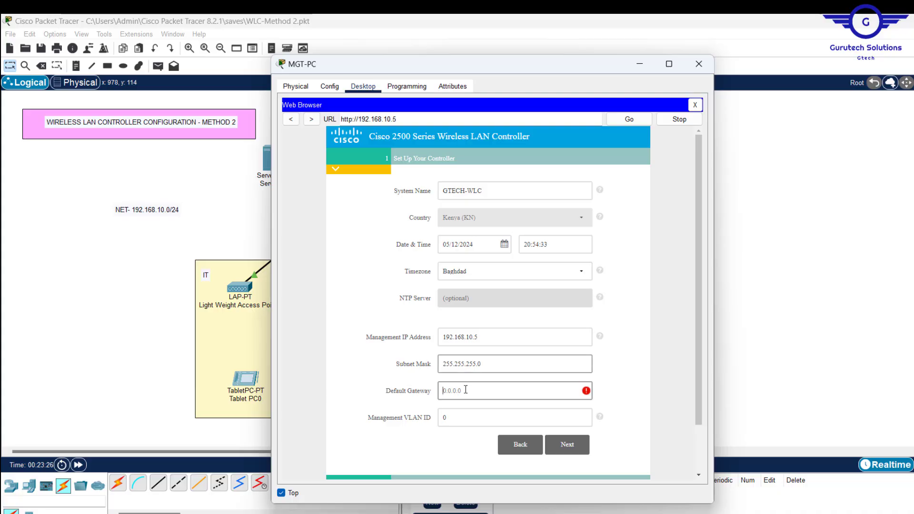
pyautogui.write('192.168.10.1')
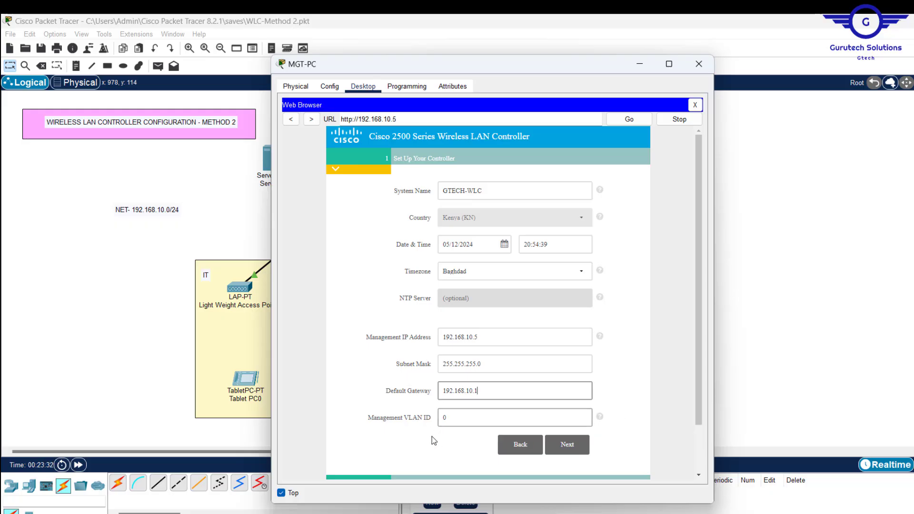
pyautogui.click(568, 451)
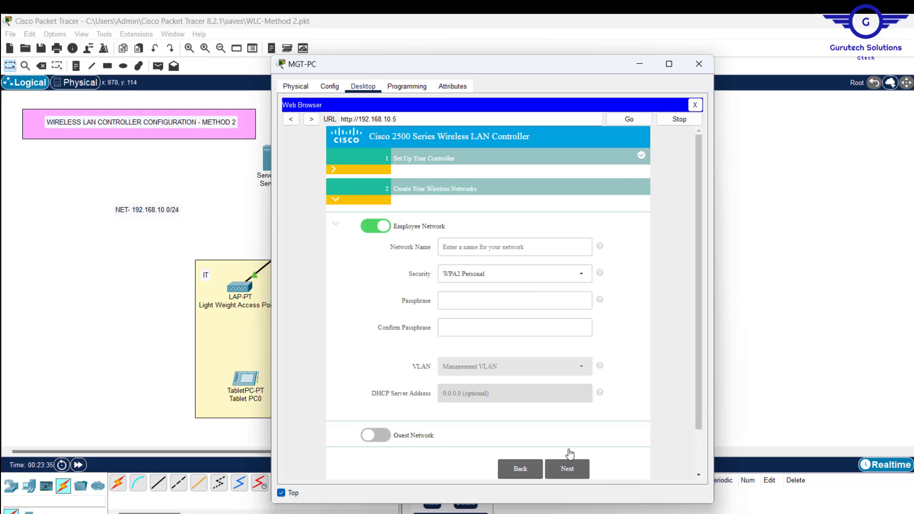
# Step: Name the employee network Test and enter its WPA2 passphrase twice
pyautogui.click(481, 246)
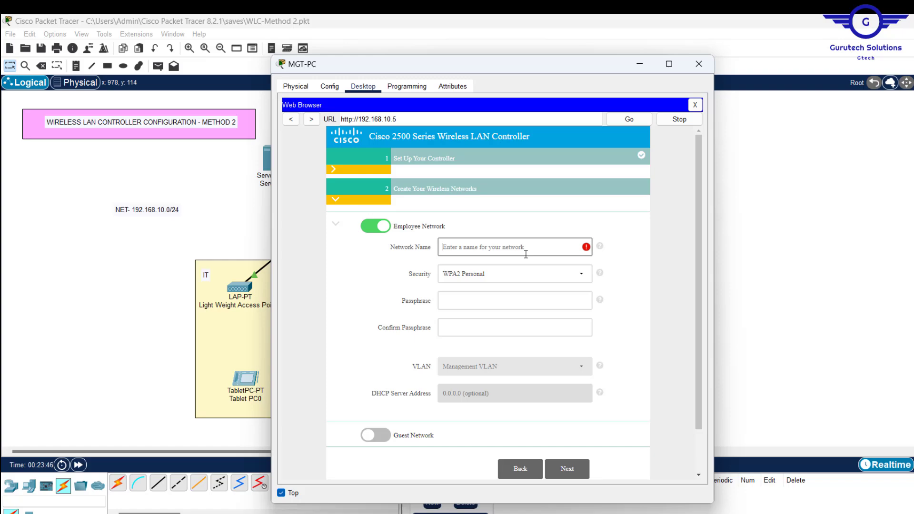
pyautogui.write('G')
pyautogui.write('t')
pyautogui.press('BackSpace')
pyautogui.press('BackSpace')
pyautogui.write('Test')
pyautogui.click(463, 296)
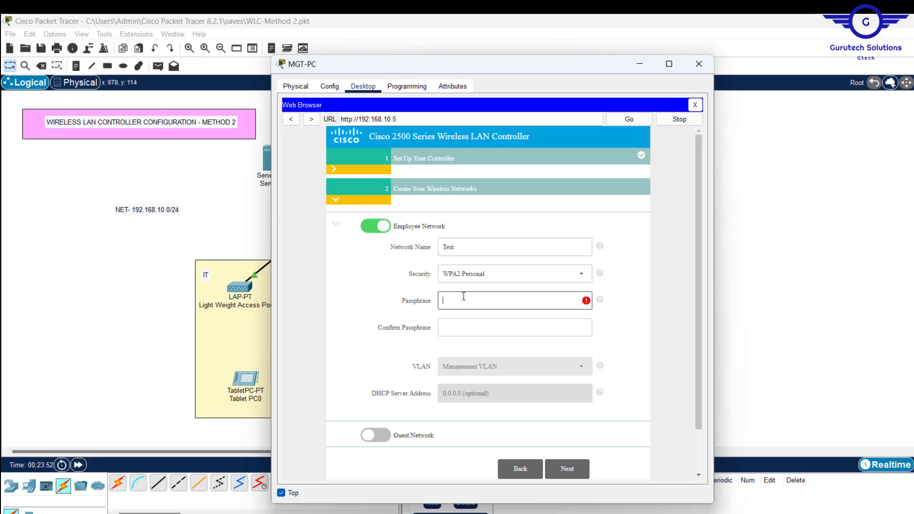
pyautogui.write('••••••••')
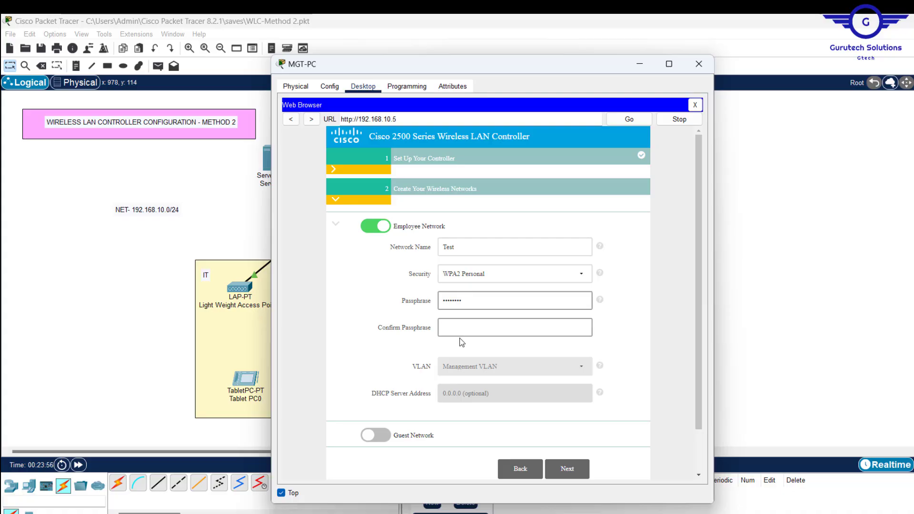
pyautogui.click(454, 323)
pyautogui.write('•')
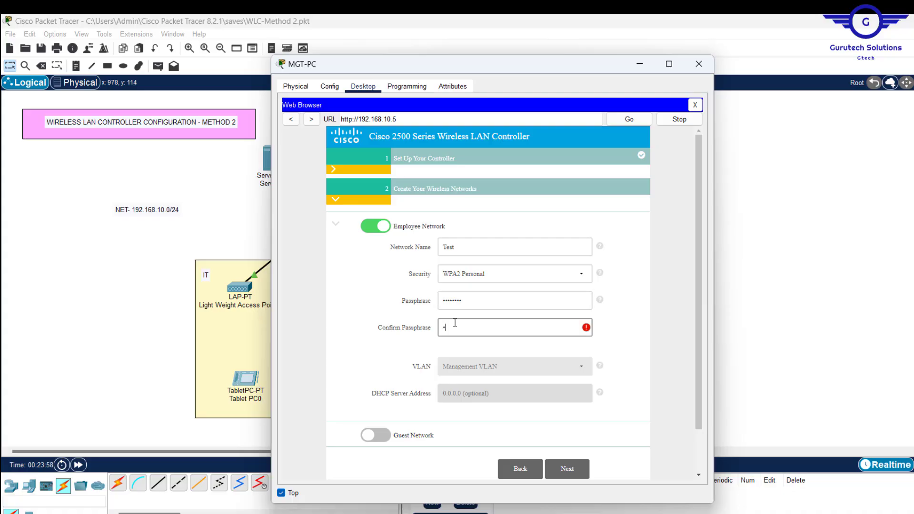
pyautogui.write('•••••••')
# Step: Advance to the summary, apply the controller settings and confirm the reboot
pyautogui.click(567, 468)
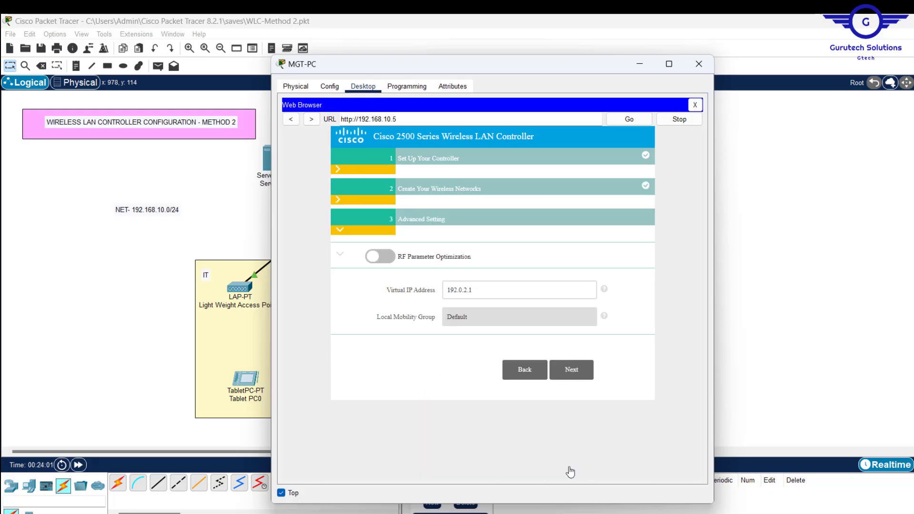
pyautogui.click(571, 383)
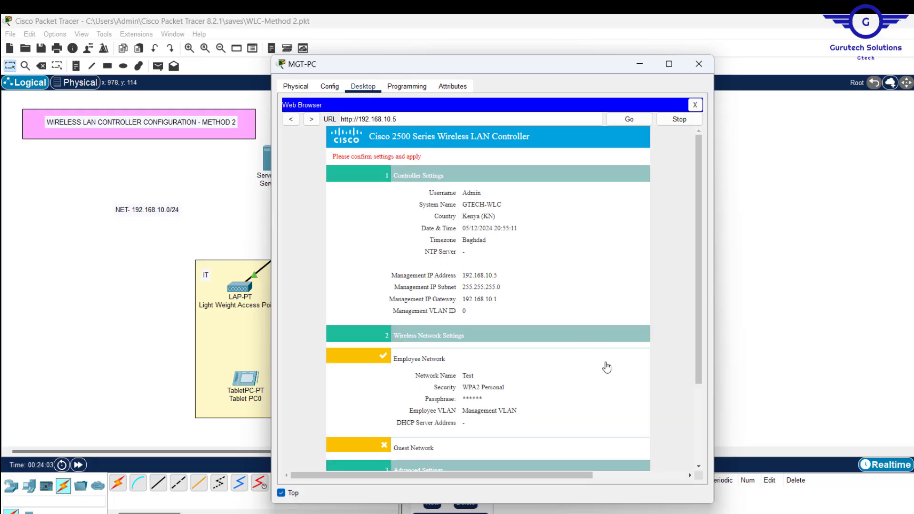
pyautogui.scroll(-3, 608, 372)
pyautogui.click(570, 451)
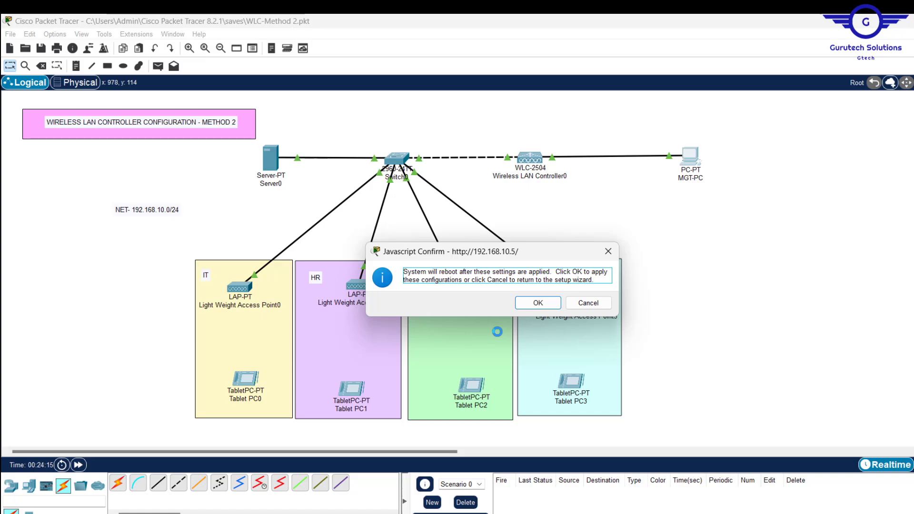
pyautogui.click(538, 304)
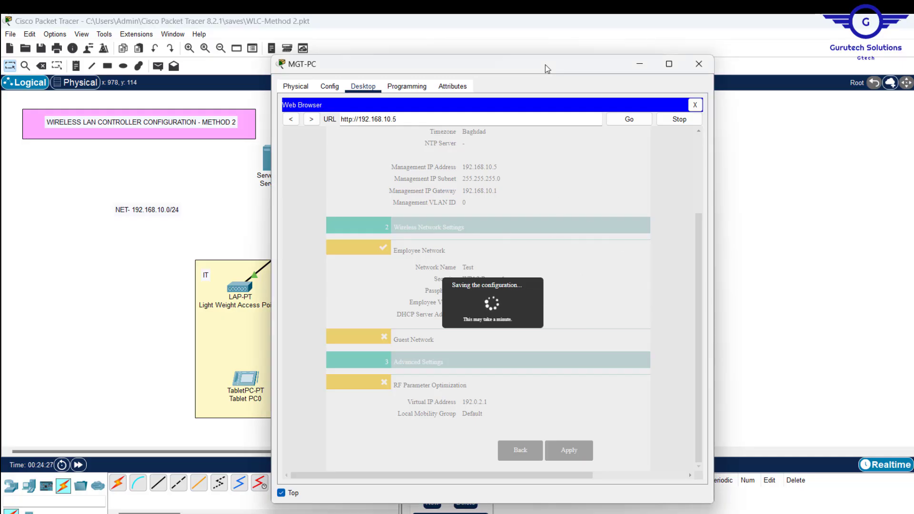
pyautogui.moveTo(545, 65); pyautogui.dragTo(757, 116)
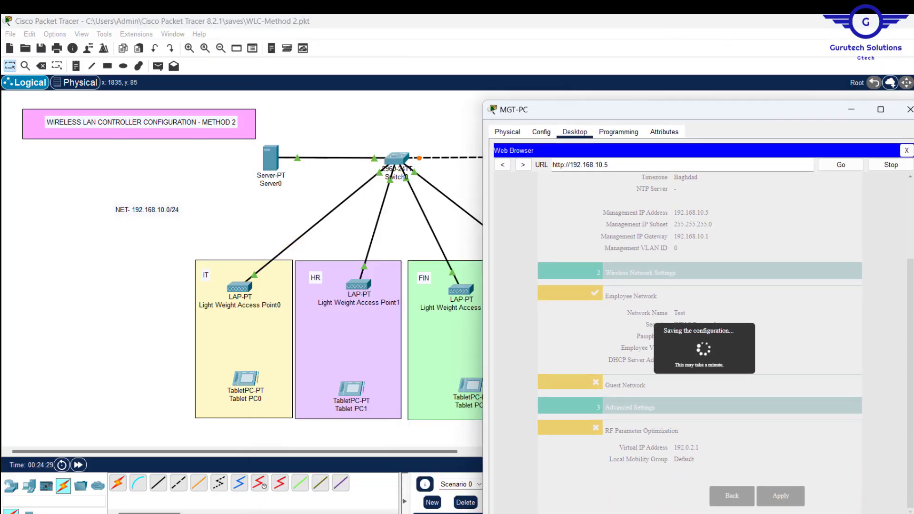
# Step: Run a continuous ping -t to 192.168.10.5 from MGT-PC's Command Prompt
pyautogui.click(907, 150)
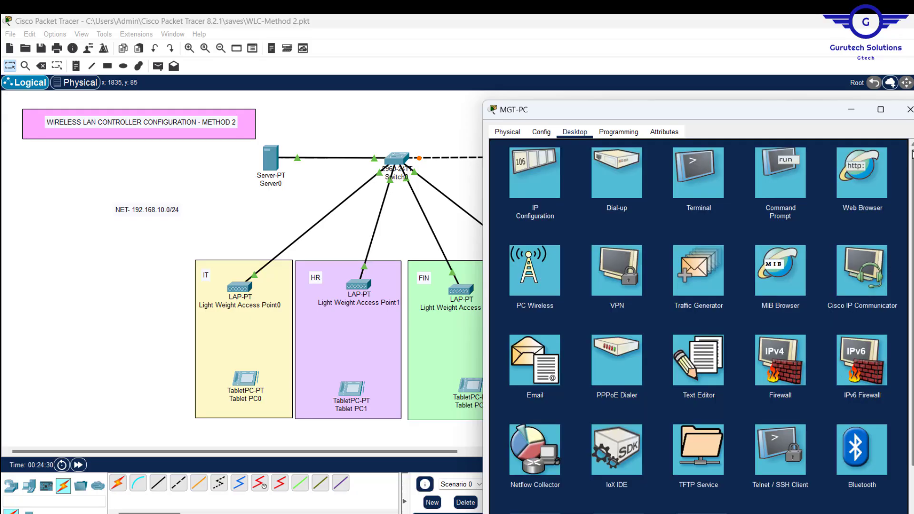
pyautogui.click(781, 192)
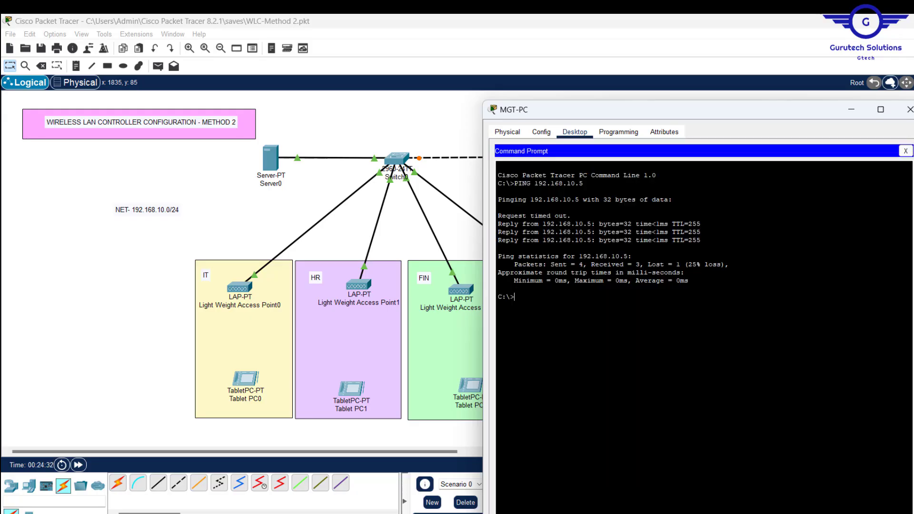
pyautogui.press('Up')
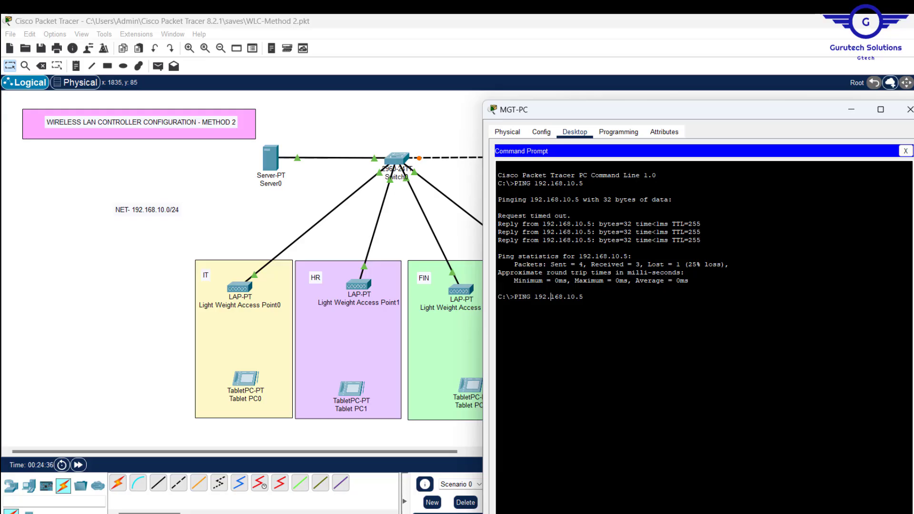
pyautogui.press('Left')
pyautogui.press('Left')
pyautogui.write('-t')
pyautogui.press('Return')
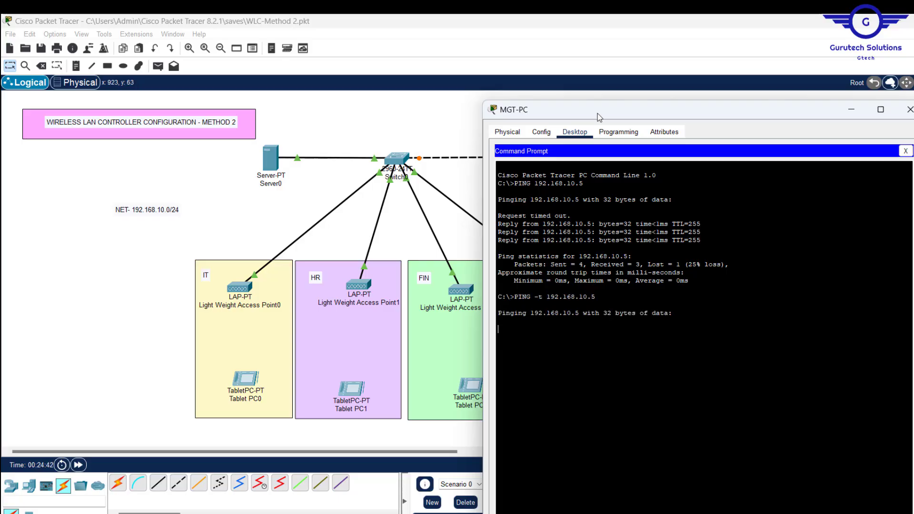
pyautogui.moveTo(543, 105); pyautogui.dragTo(471, 180)
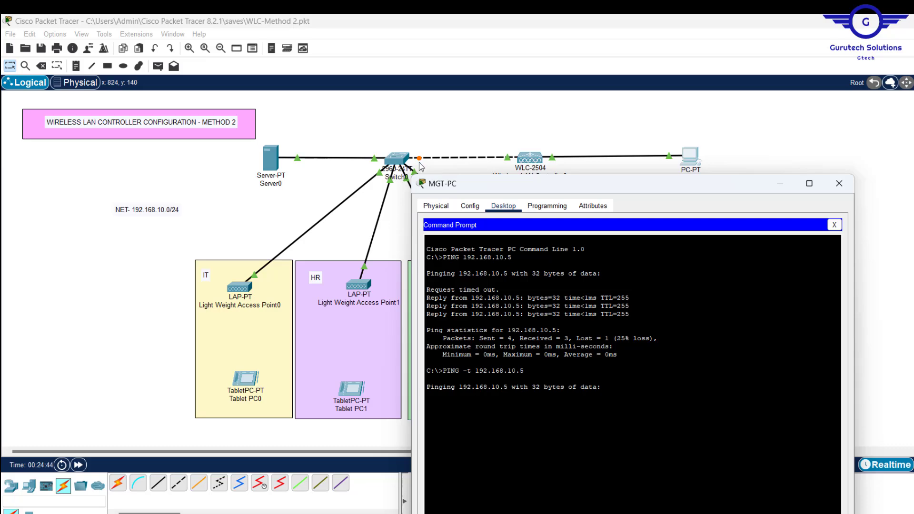
pyautogui.moveTo(551, 186); pyautogui.dragTo(688, 116)
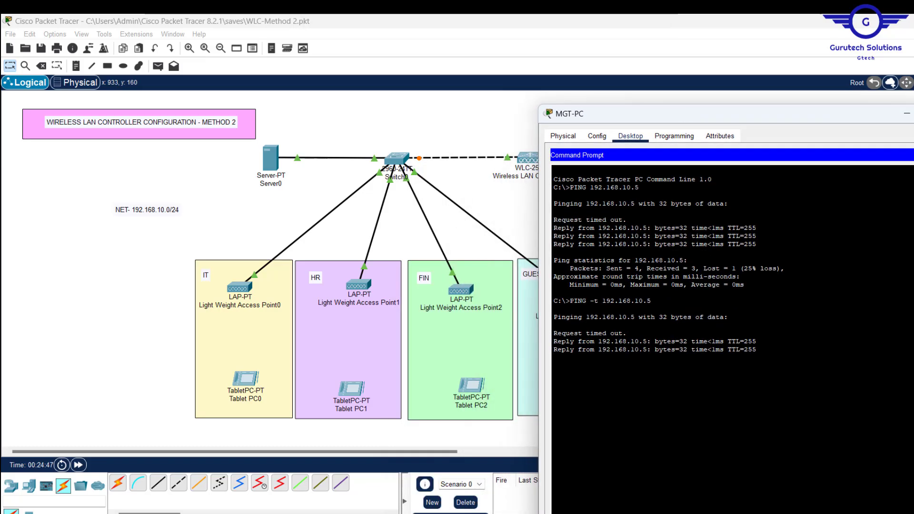
pyautogui.moveTo(775, 118); pyautogui.dragTo(567, 125)
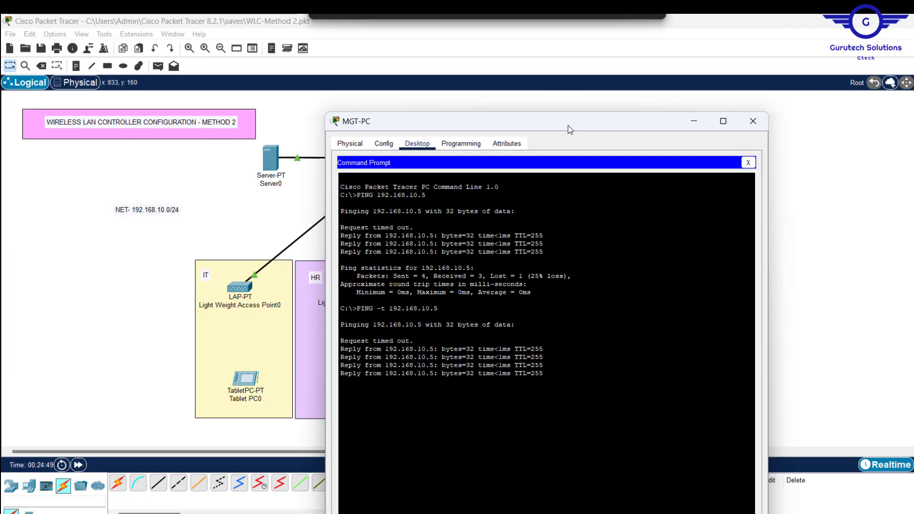
# Step: Close the ping prompt and load 192.168.10.5 in MGT-PC's web browser
pyautogui.click(749, 162)
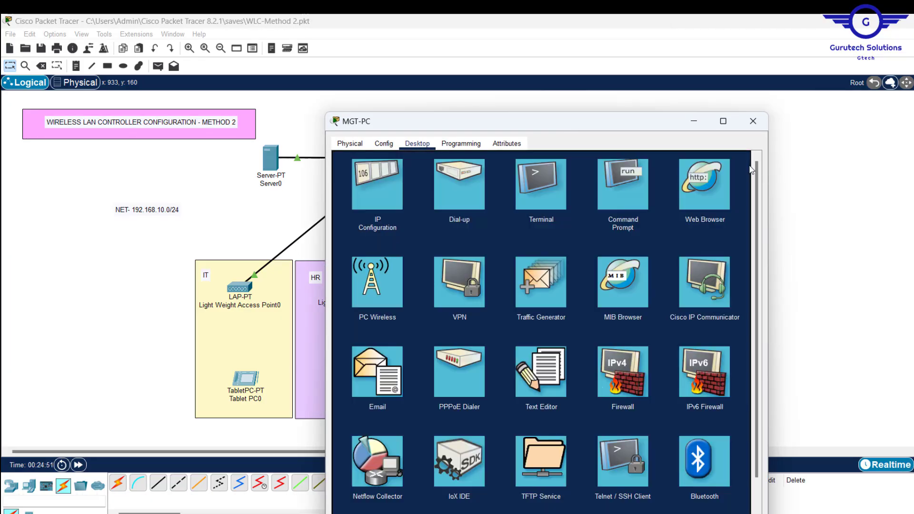
pyautogui.click(705, 187)
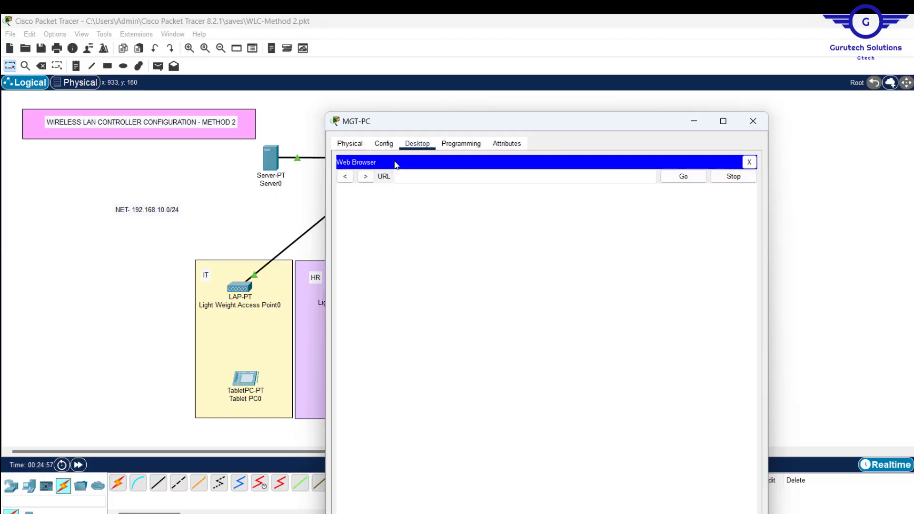
pyautogui.click(467, 147)
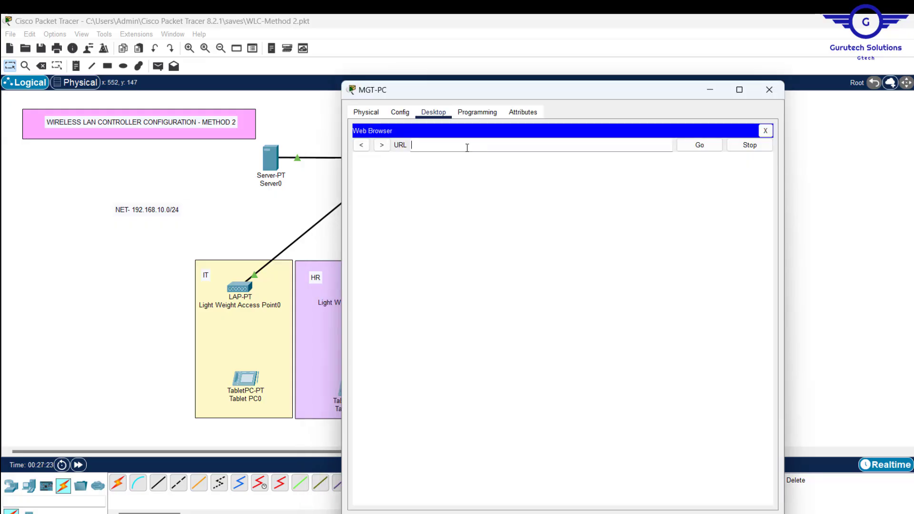
pyautogui.write('192.168.10.10')
pyautogui.press('BackSpace')
pyautogui.press('BackSpace')
pyautogui.write('5')
pyautogui.press('Return')
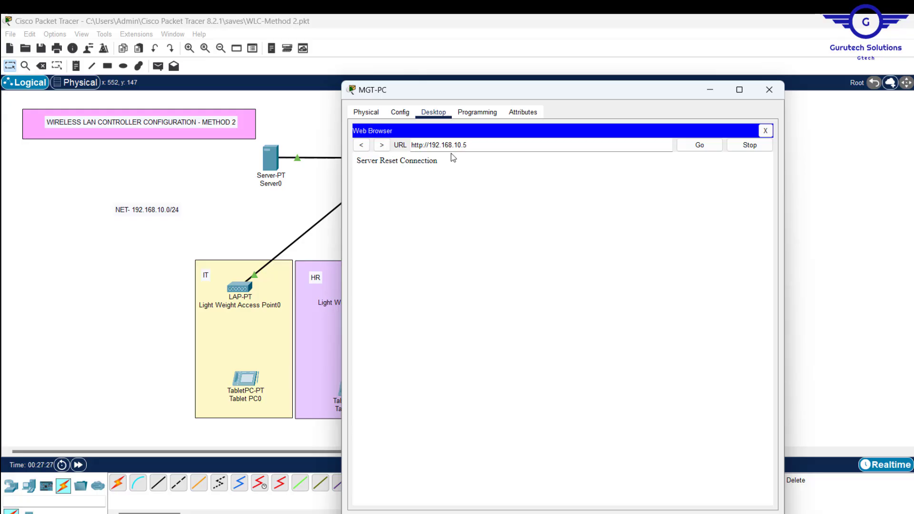
pyautogui.moveTo(446, 164); pyautogui.dragTo(350, 171)
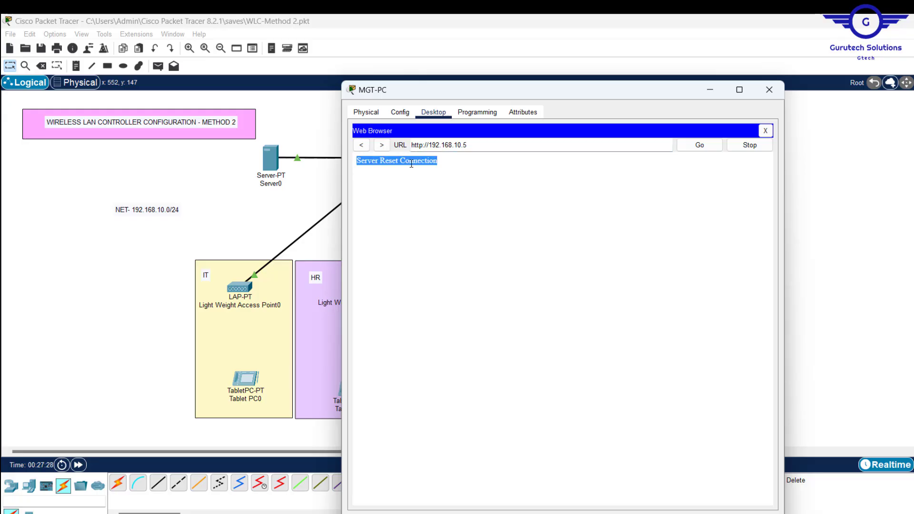
# Step: Switch the address to https and sign in with the admin username and password
pyautogui.click(423, 145)
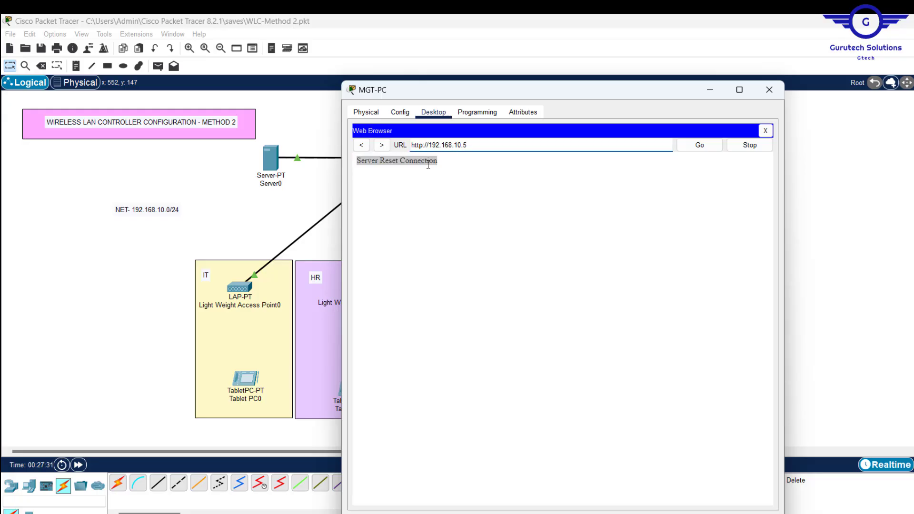
pyautogui.write('s')
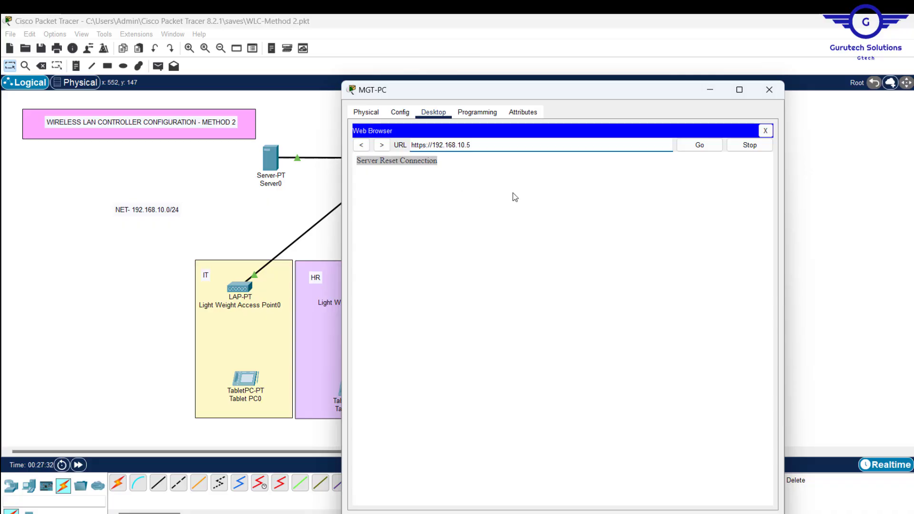
pyautogui.press('Return')
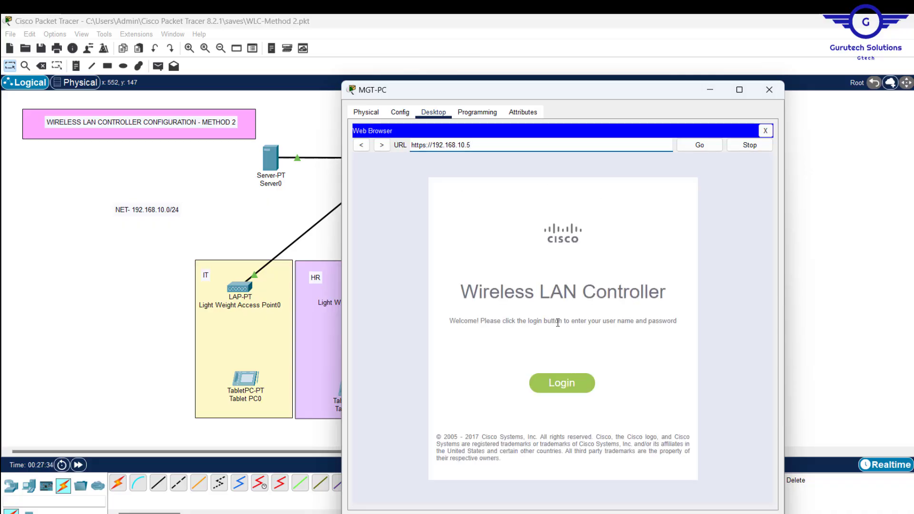
pyautogui.click(570, 382)
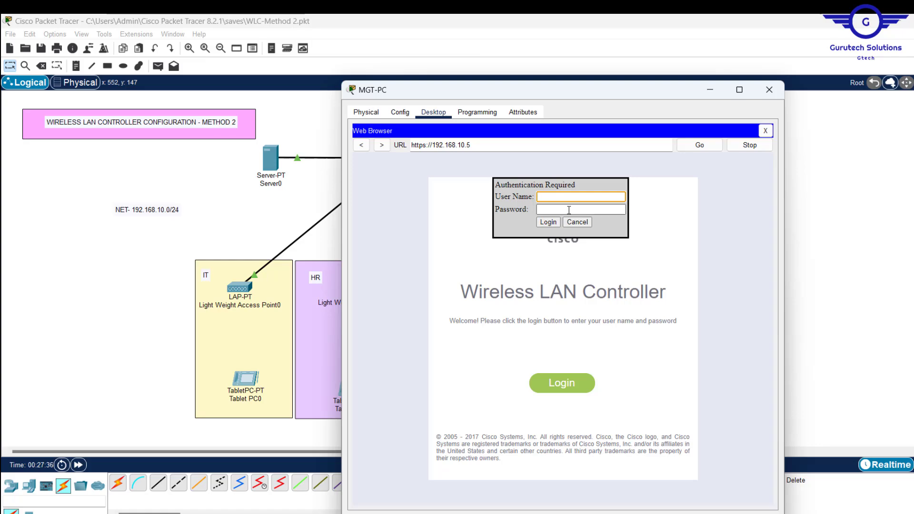
pyautogui.write('Admin')
pyautogui.click(554, 209)
pyautogui.write('Admin')
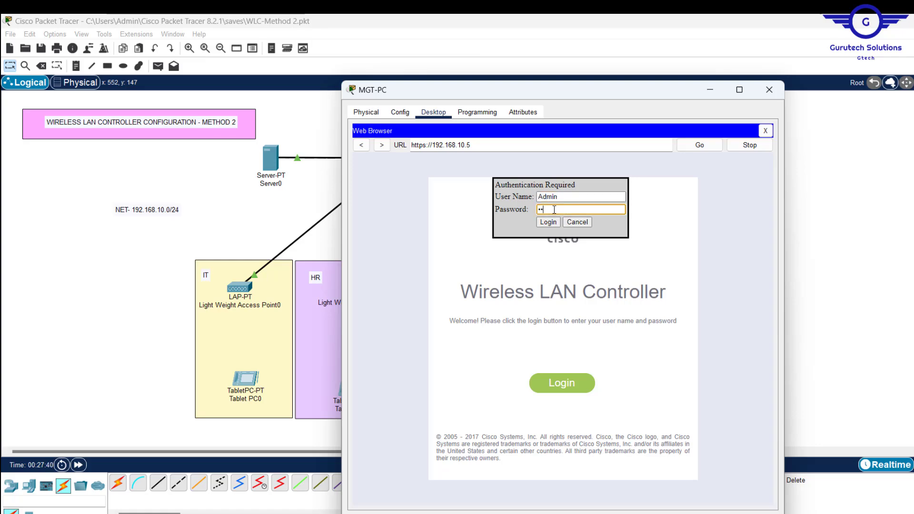
pyautogui.write('12')
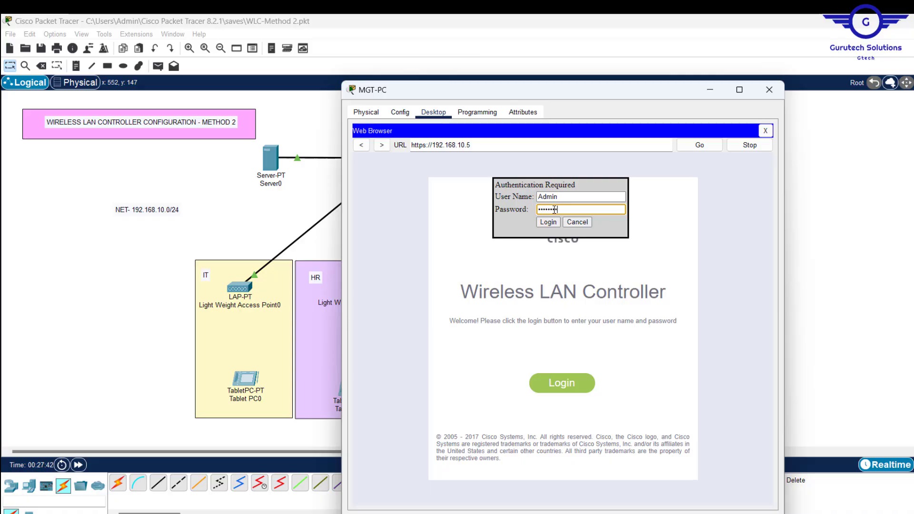
pyautogui.press('Return')
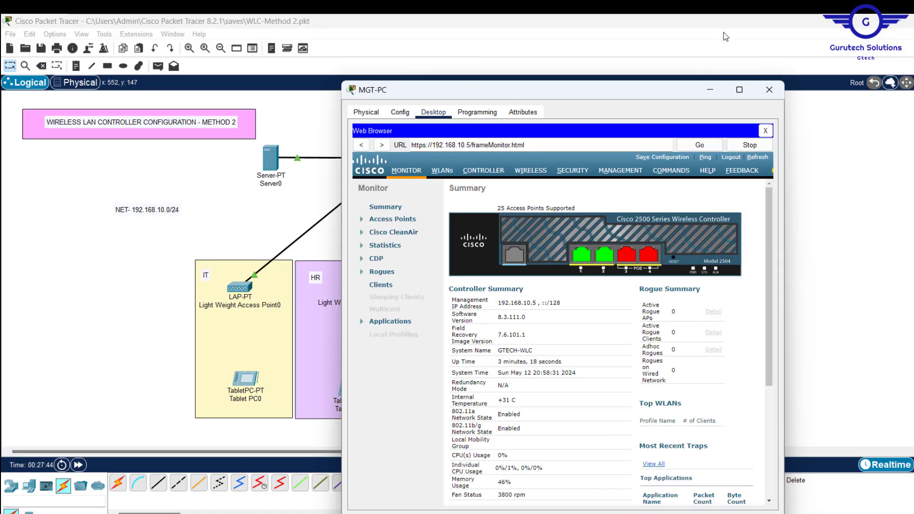
# Step: Go to the controller's WIRELESS section, then its WLANs list showing the Test WLAN
pyautogui.click(523, 173)
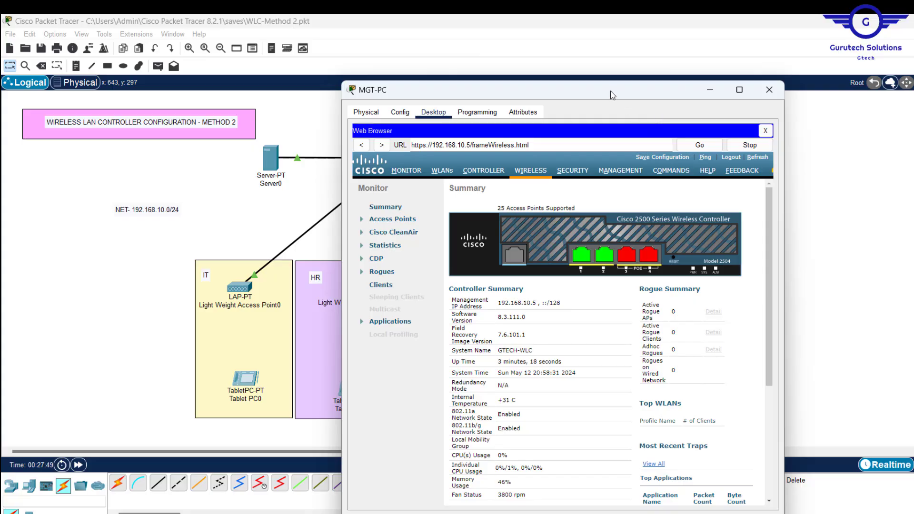
pyautogui.moveTo(679, 92); pyautogui.dragTo(753, 78)
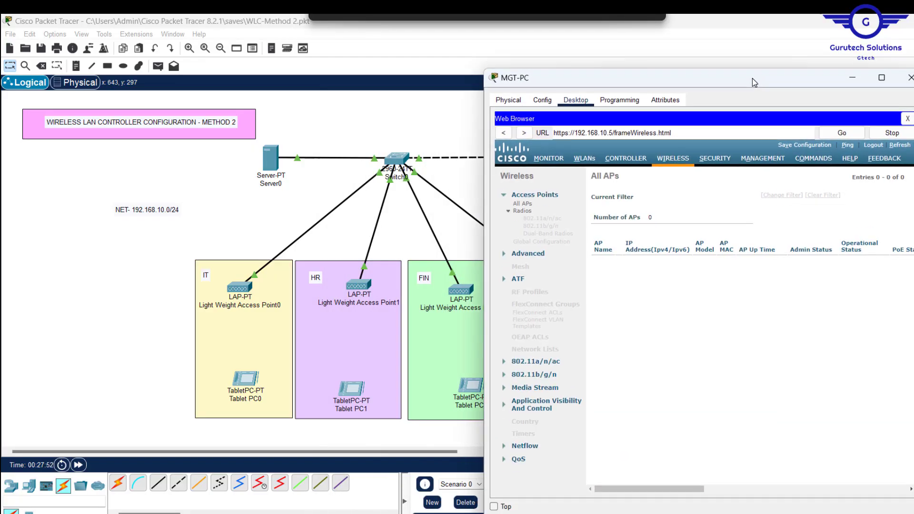
pyautogui.moveTo(753, 79); pyautogui.dragTo(546, 100)
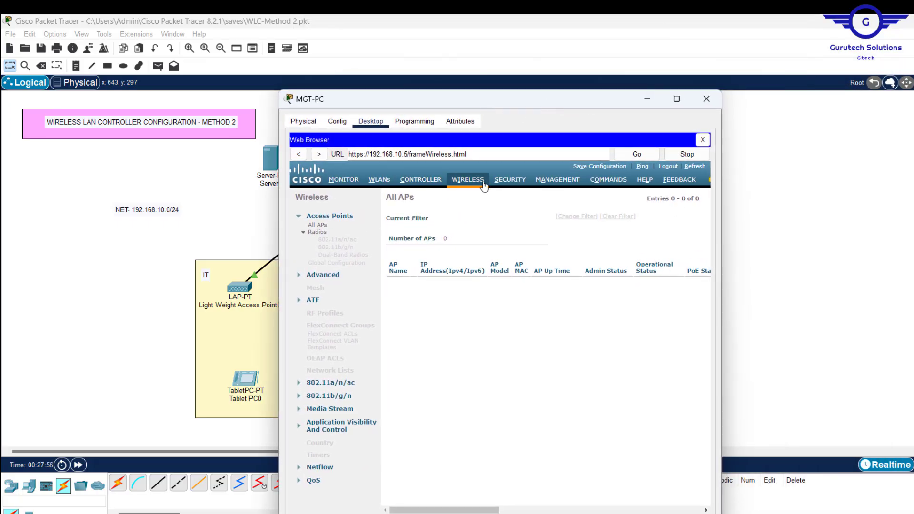
pyautogui.click(379, 184)
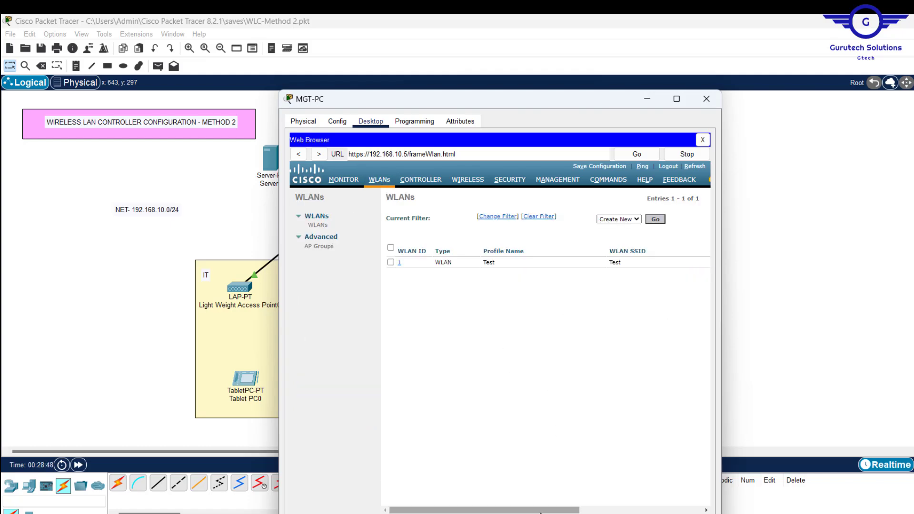
# Step: Widen the PC window, delete the Test WLAN, and start creating a new WLAN
pyautogui.moveTo(540, 513)
pyautogui.mouseDown()
pyautogui.moveTo(641, 512)
pyautogui.moveTo(657, 502)
pyautogui.moveTo(550, 510)
pyautogui.mouseUp()
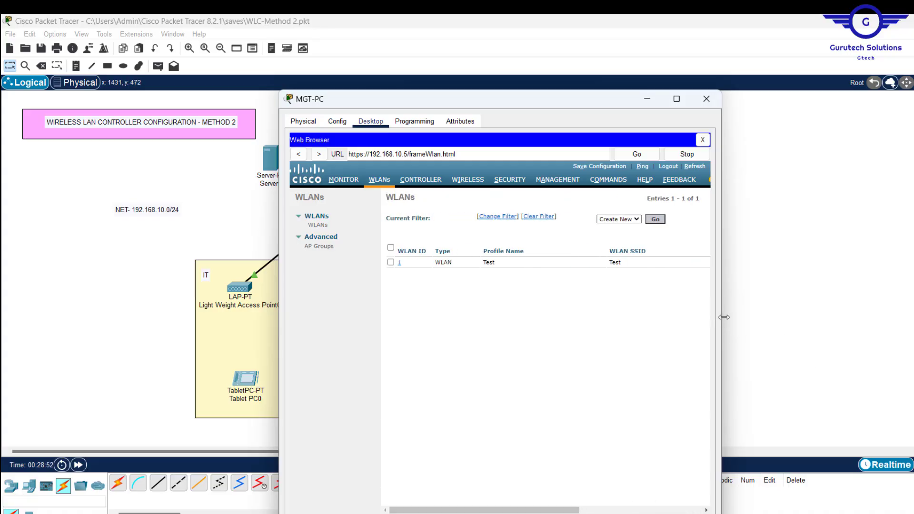
pyautogui.moveTo(724, 317); pyautogui.dragTo(913, 317)
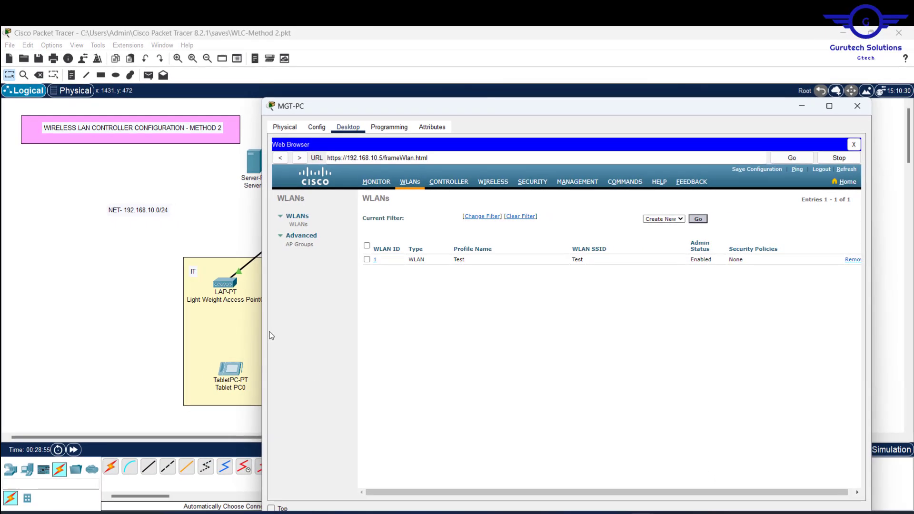
pyautogui.moveTo(259, 330); pyautogui.dragTo(153, 339)
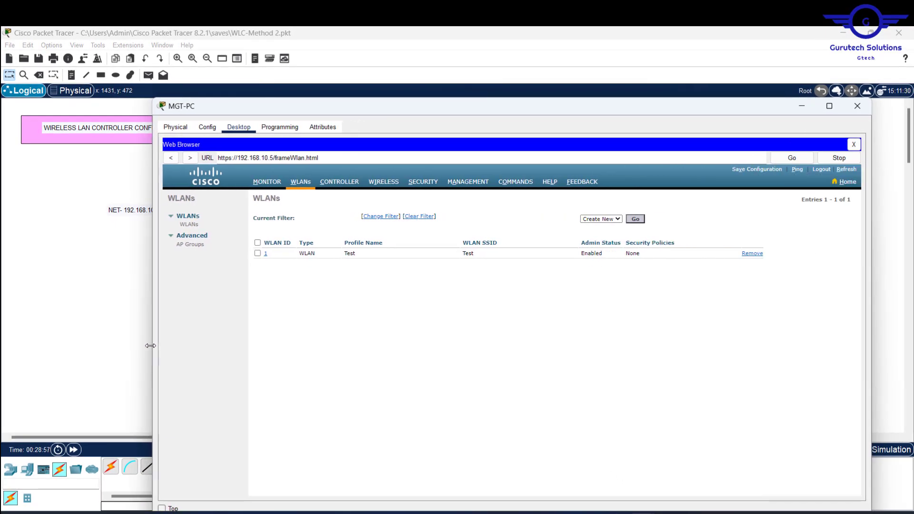
pyautogui.click(749, 256)
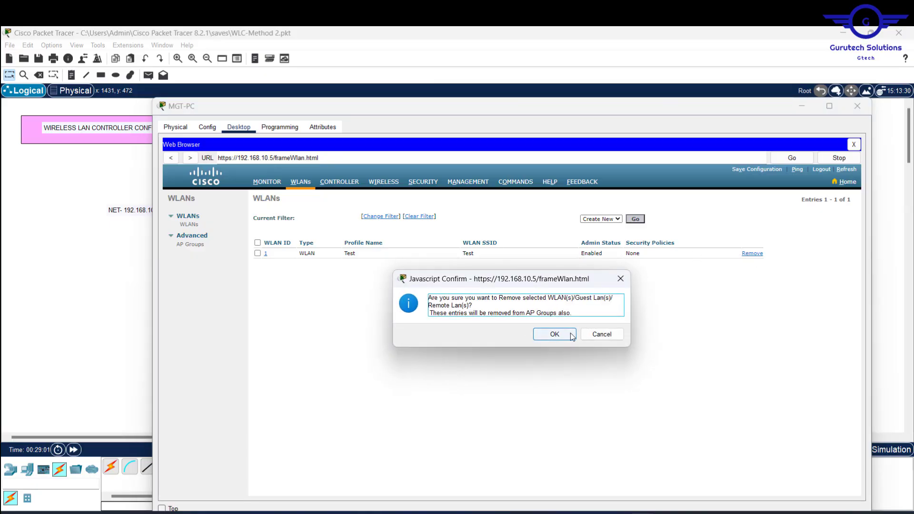
pyautogui.click(555, 334)
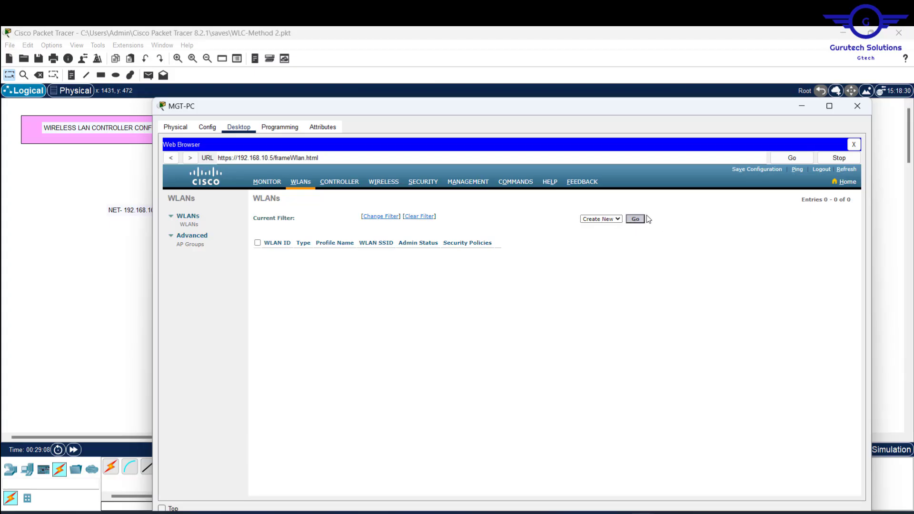
pyautogui.click(636, 221)
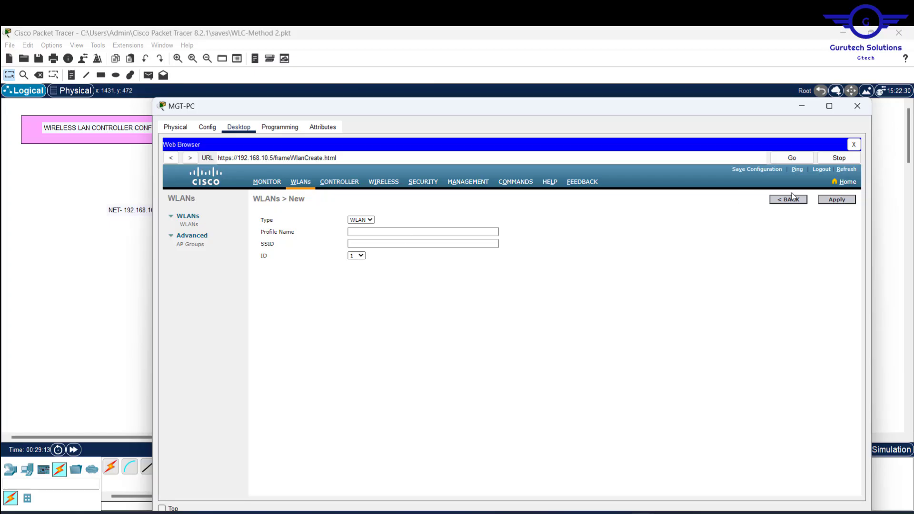
# Step: Create a WLAN with profile name 'IT Dept WIFI' and SSID 'IT' and apply it
pyautogui.click(363, 233)
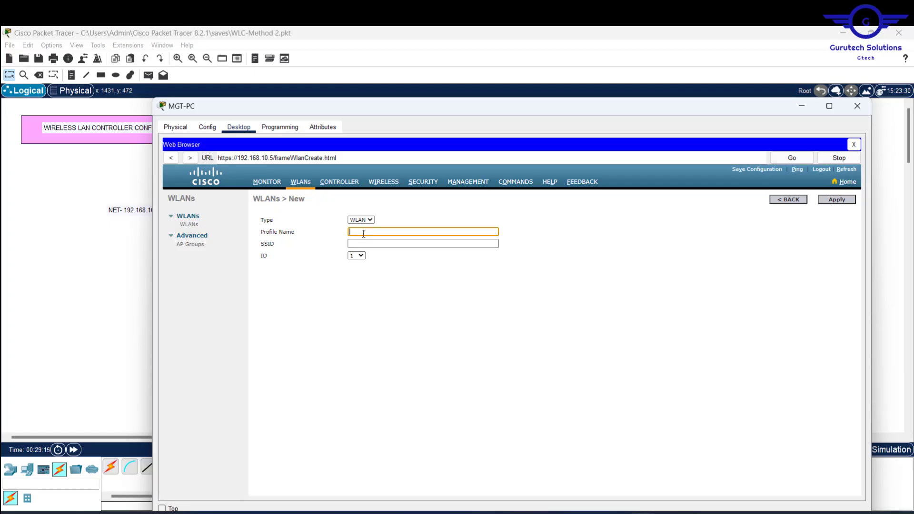
pyautogui.write('IT Dept WIFI')
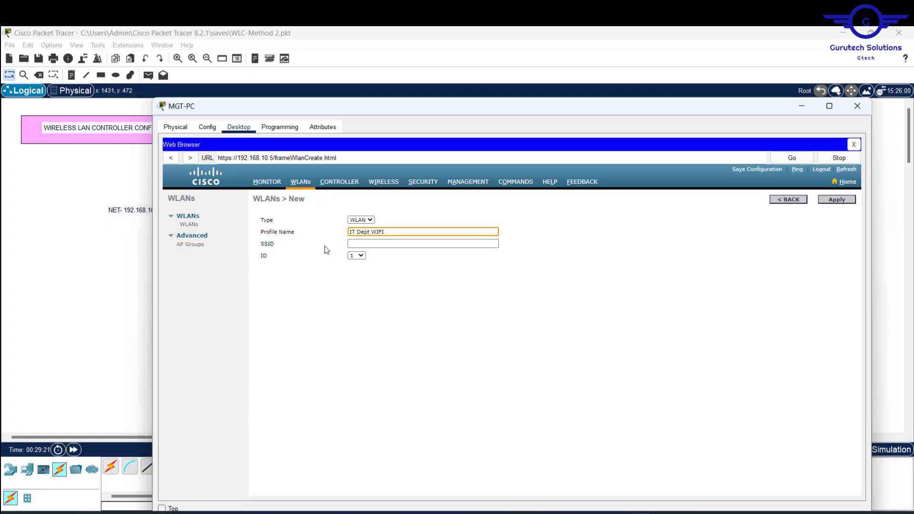
pyautogui.click(385, 246)
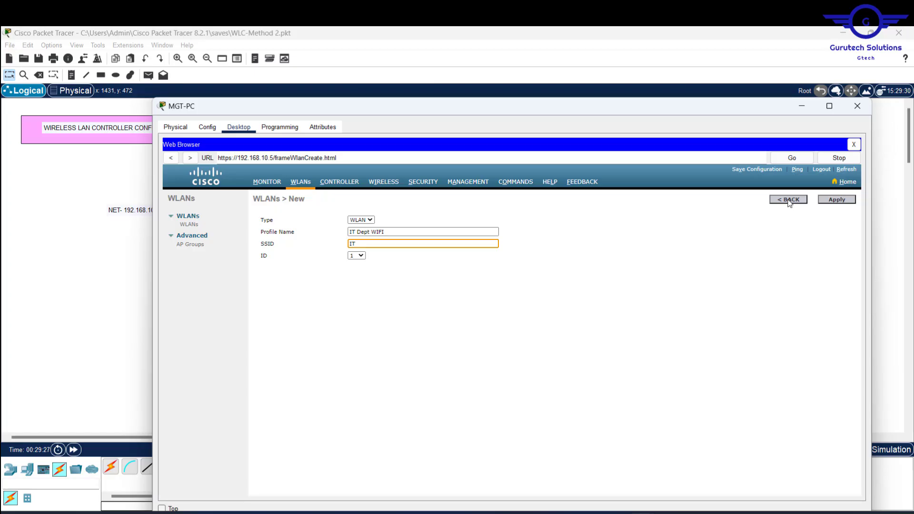
pyautogui.click(839, 200)
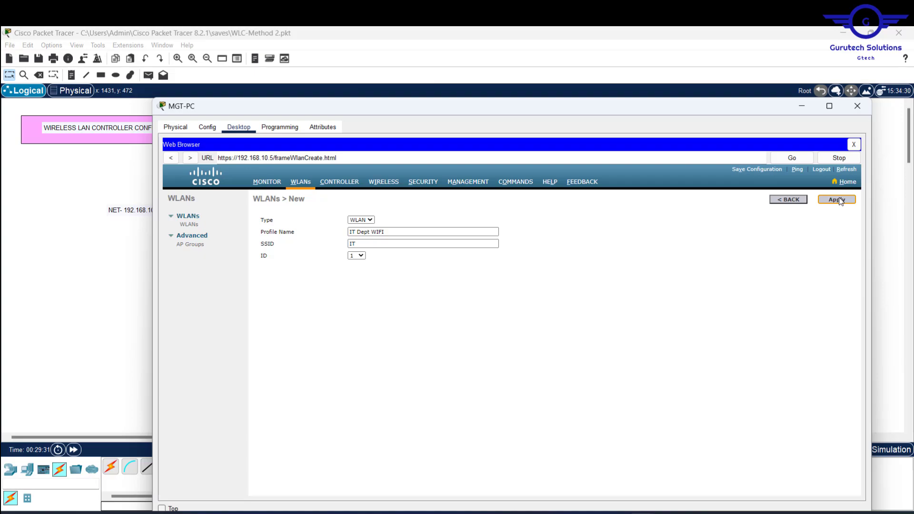
pyautogui.click(840, 200)
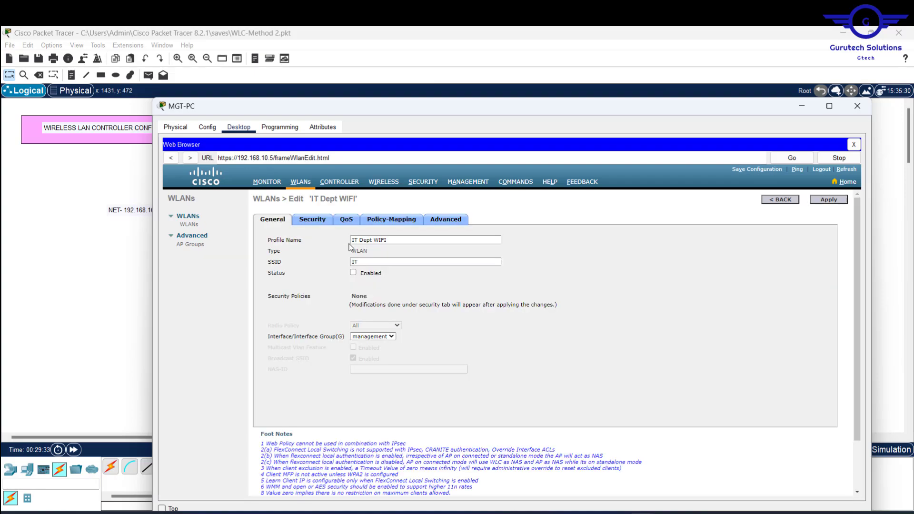
# Step: Enable IT Dept WIFI and set Layer 2 security to WPA+WPA2 with WPA2 policy
pyautogui.click(353, 273)
pyautogui.click(317, 220)
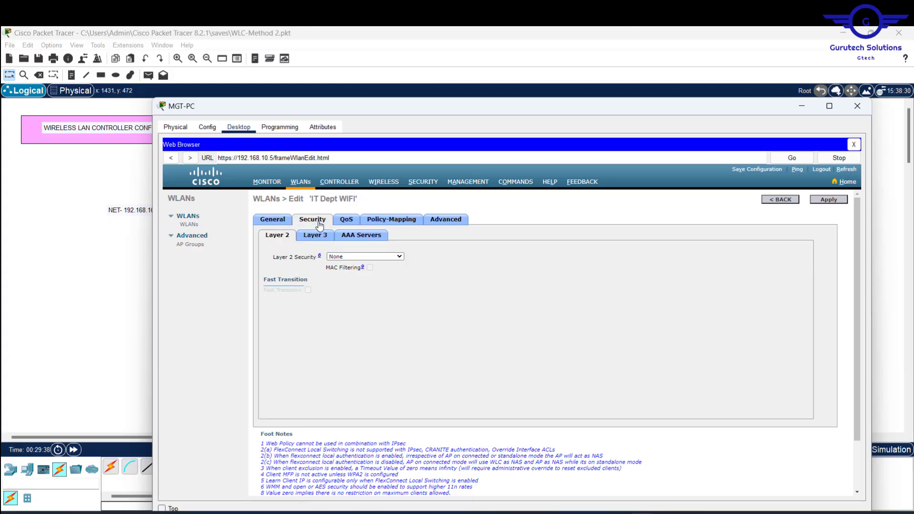
pyautogui.click(390, 257)
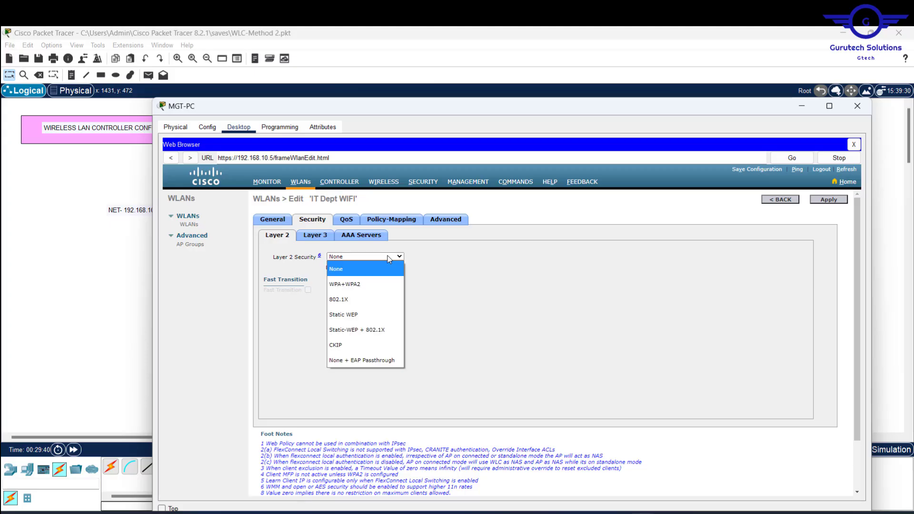
pyautogui.click(351, 285)
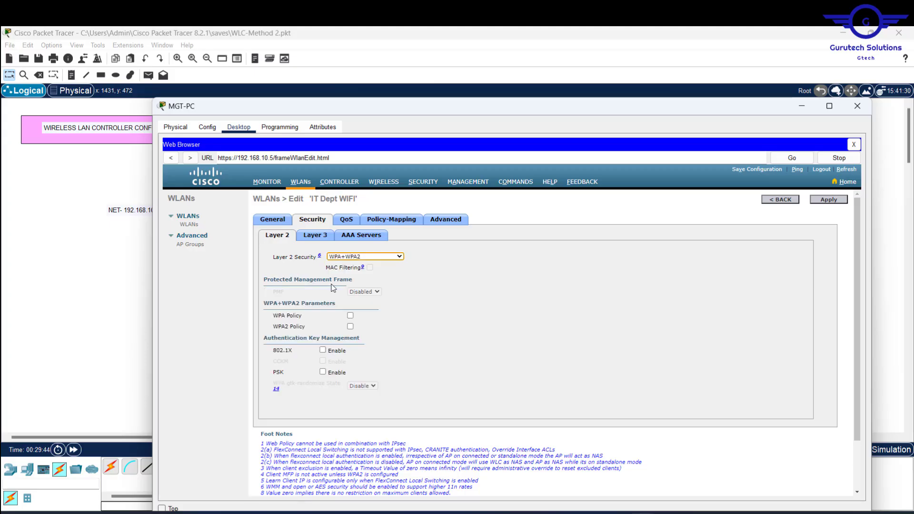
pyautogui.click(351, 326)
# Step: Enable PSK key management and enter the pre-shared key
pyautogui.scroll(-2, 438, 360)
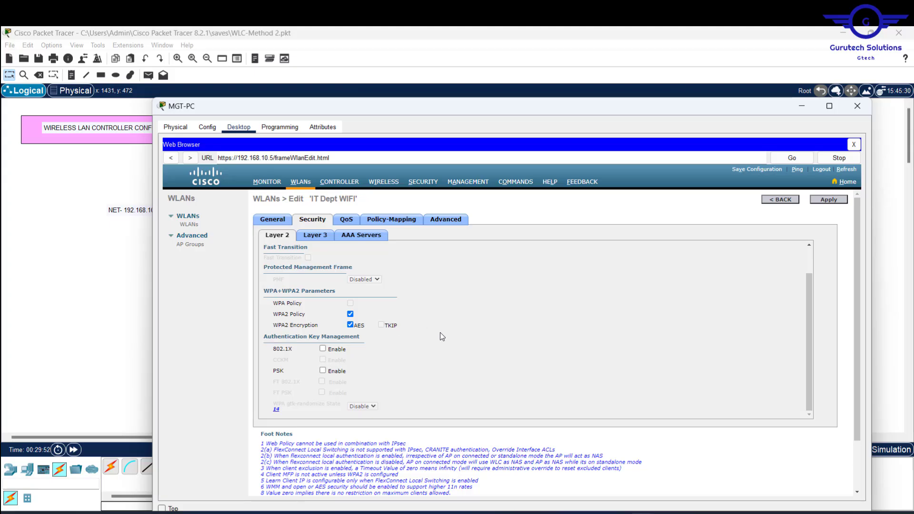
pyautogui.click(323, 371)
pyautogui.scroll(-1, 401, 378)
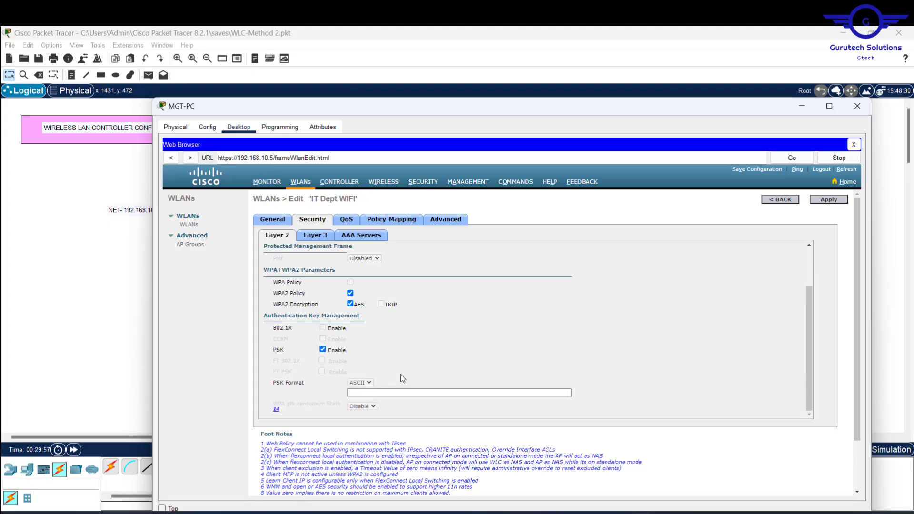
pyautogui.scroll(-3, 403, 376)
pyautogui.click(398, 333)
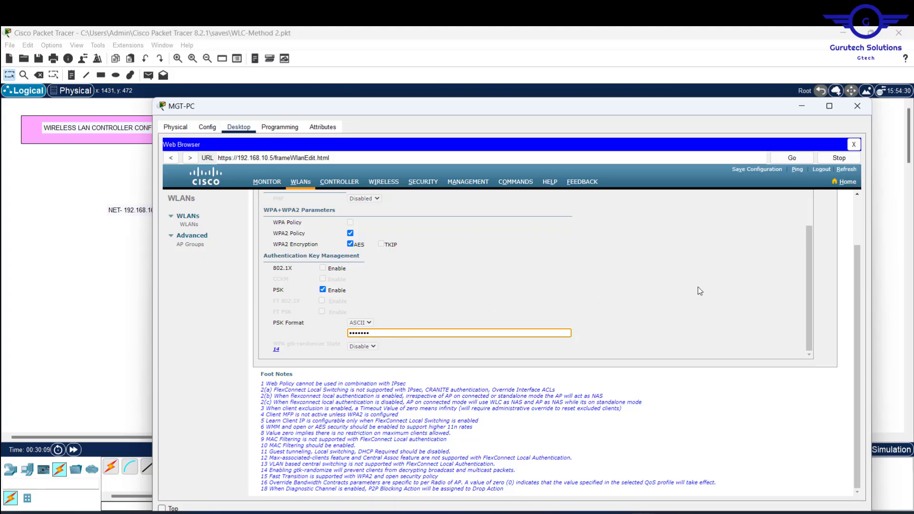
pyautogui.scroll(5, 808, 273)
pyautogui.scroll(1, 808, 272)
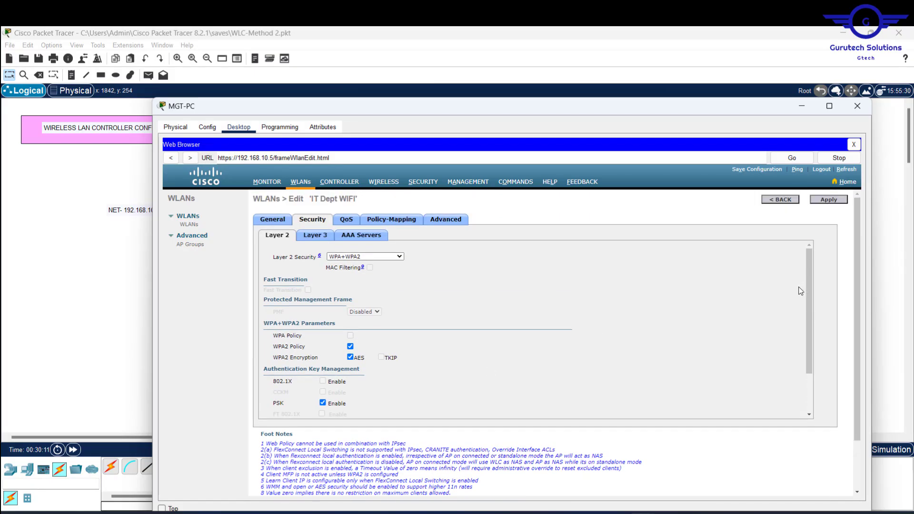
# Step: Clear the key-length warnings, enter a valid 8+ character key, and apply WPA2-PSK security
pyautogui.click(838, 202)
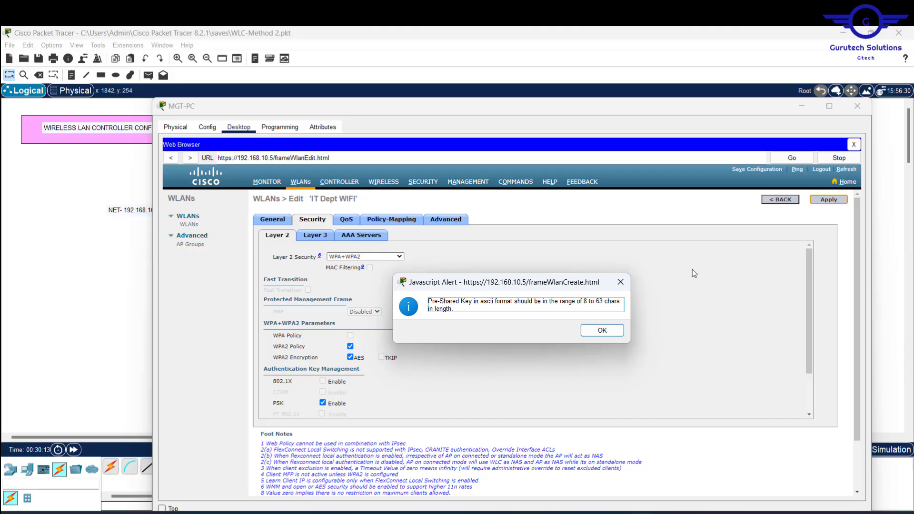
pyautogui.click(603, 331)
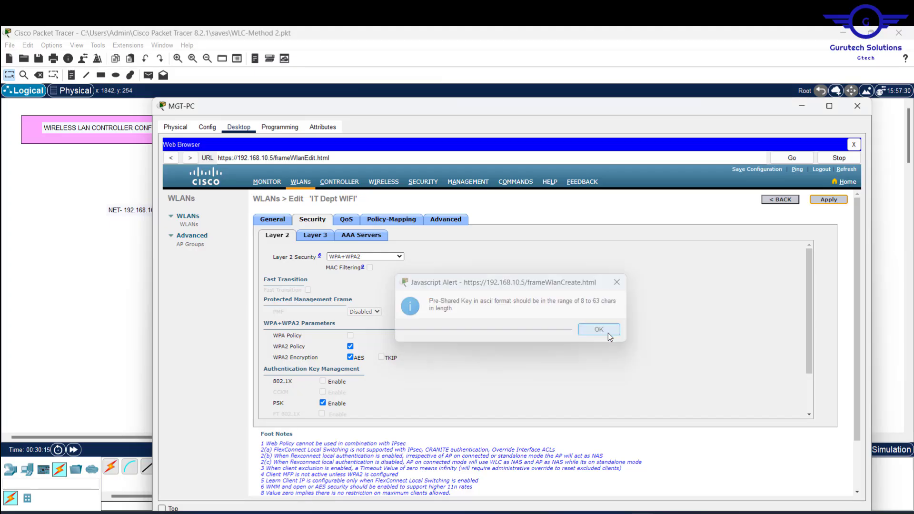
pyautogui.click(831, 202)
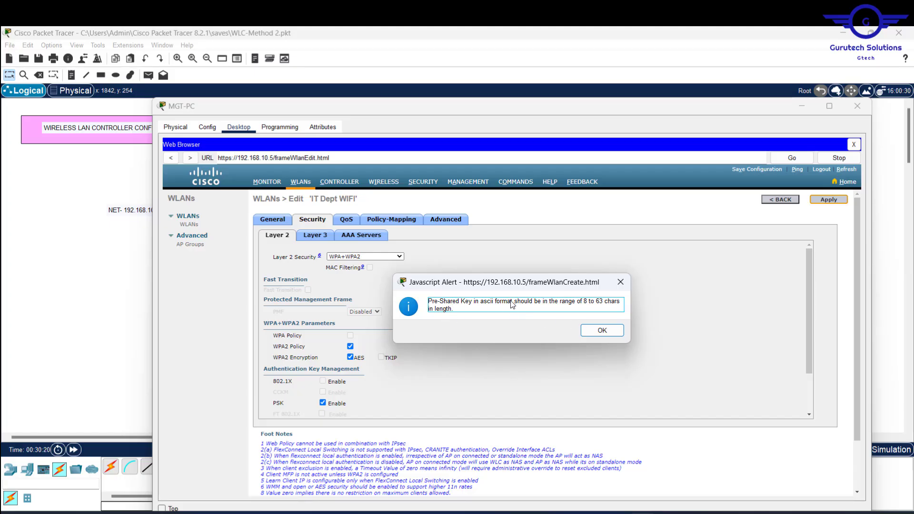
pyautogui.click(603, 332)
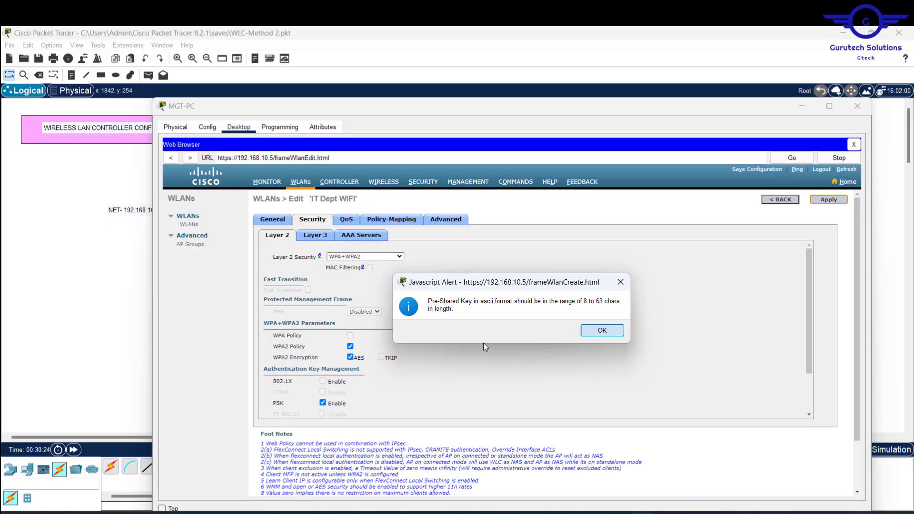
pyautogui.scroll(-2, 512, 332)
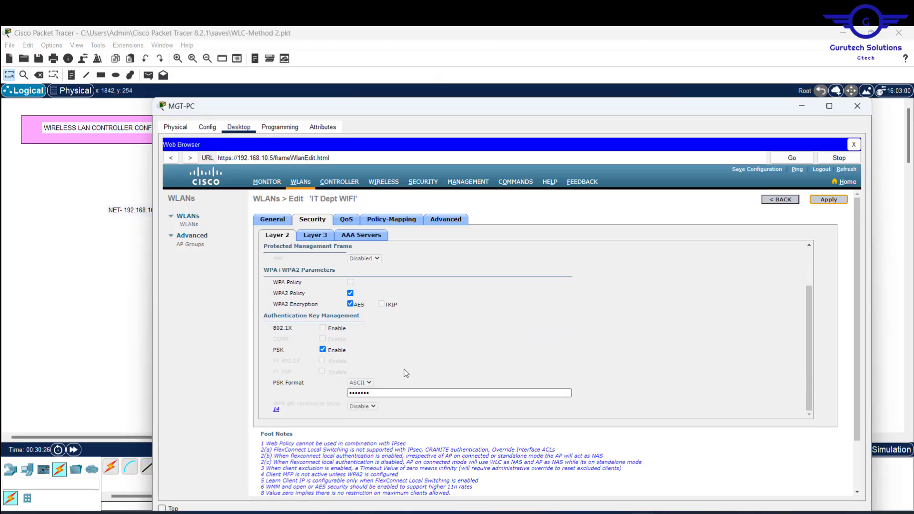
pyautogui.click(370, 393)
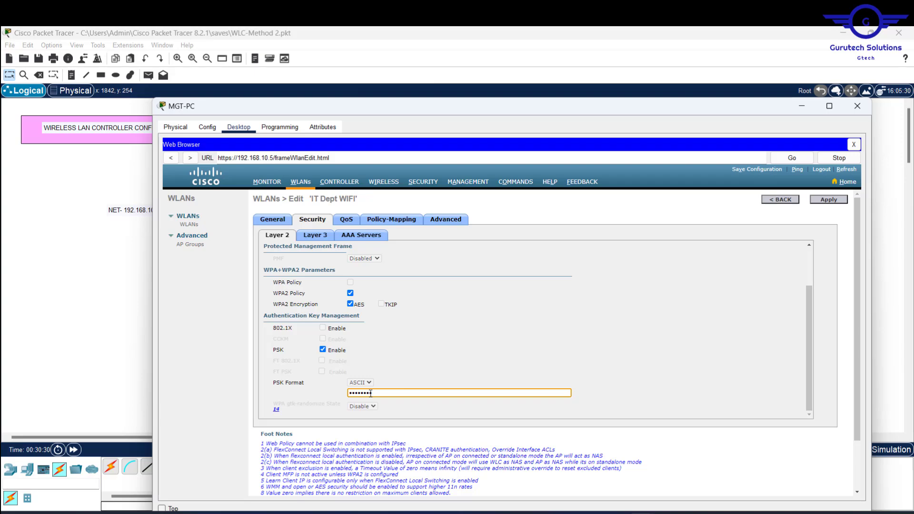
pyautogui.click(830, 201)
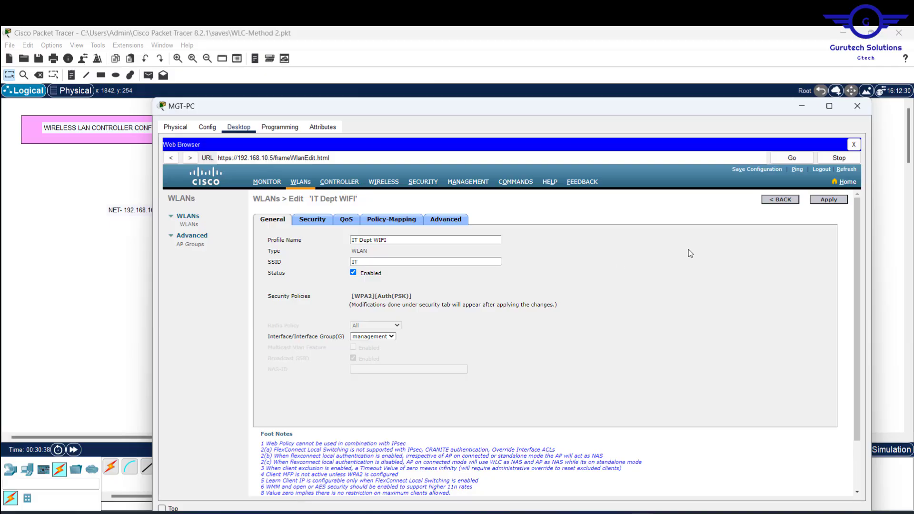
# Step: Create the HR Dept WIFI WLAN with SSID 'HR'
pyautogui.click(784, 201)
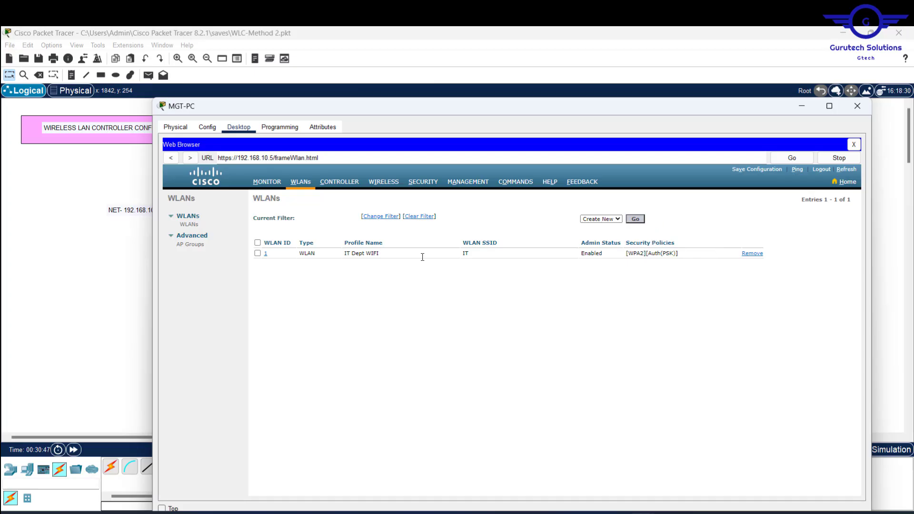
pyautogui.click(635, 219)
pyautogui.click(381, 232)
pyautogui.write('HR Dept WIFI')
pyautogui.click(360, 244)
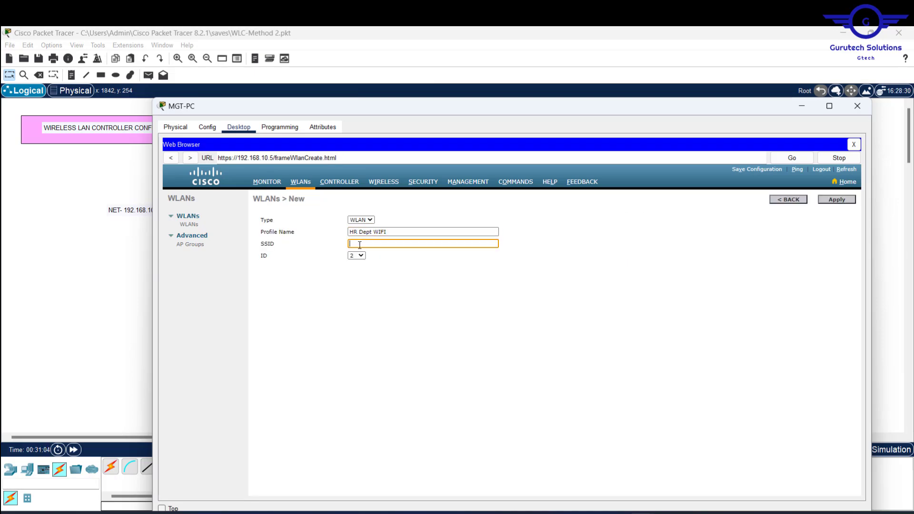
pyautogui.write('HR')
pyautogui.click(836, 200)
pyautogui.click(313, 220)
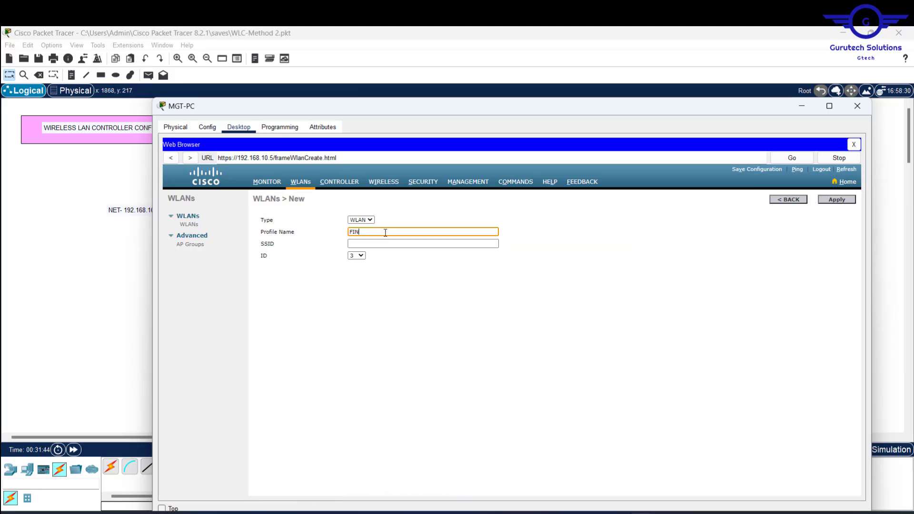
# Step: Create the FIN Dept WIFI WLAN with SSID 'FIN' and apply its WPA2-PSK security
pyautogui.write('dept WIFI')
pyautogui.click(402, 243)
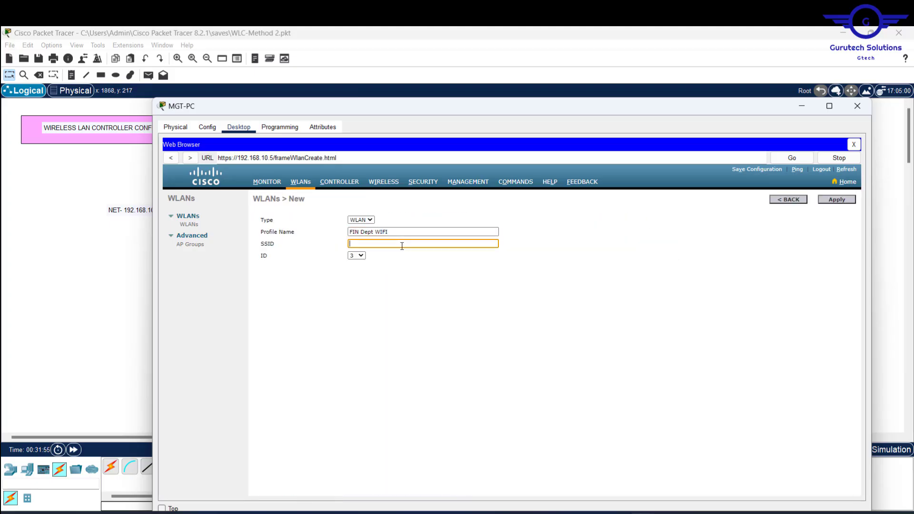
pyautogui.write('FIN')
pyautogui.click(836, 200)
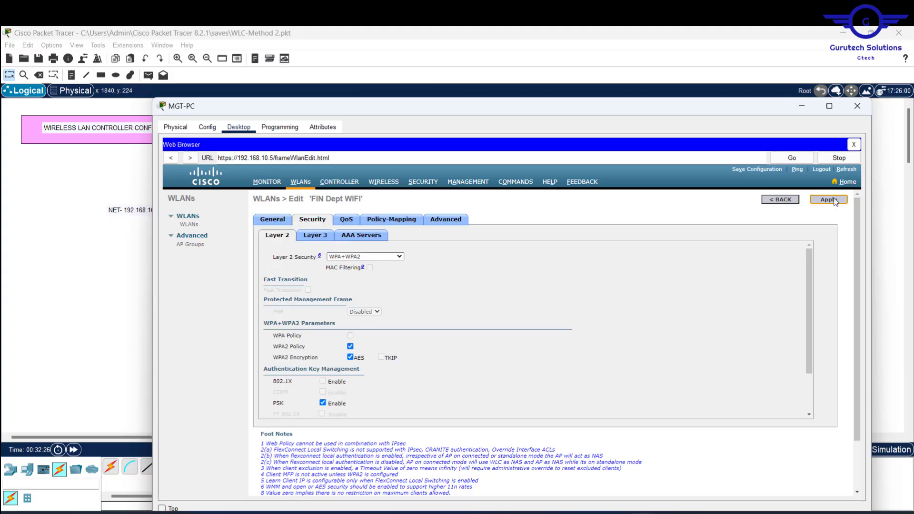
pyautogui.click(835, 201)
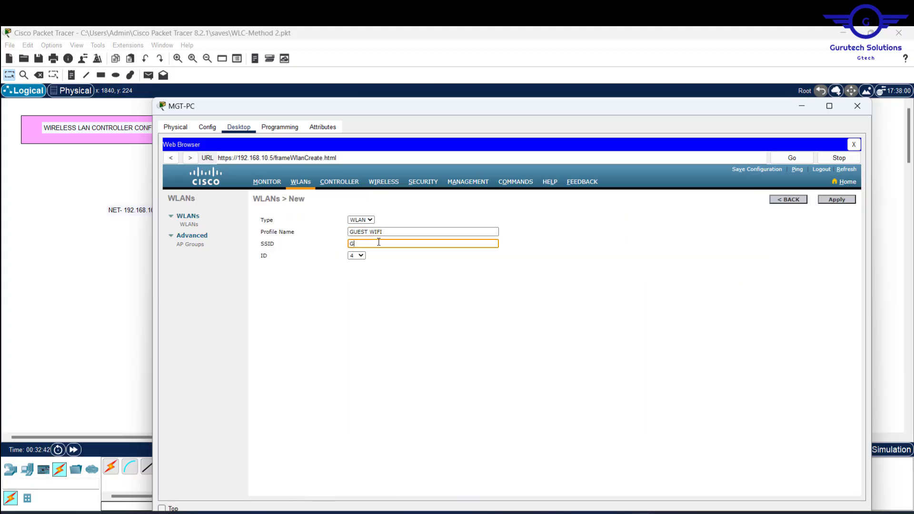
# Step: Create GUESTS WIFI with SSID 'GUEST', set its pre-shared key, and return to the WLANs list
pyautogui.write('UEST')
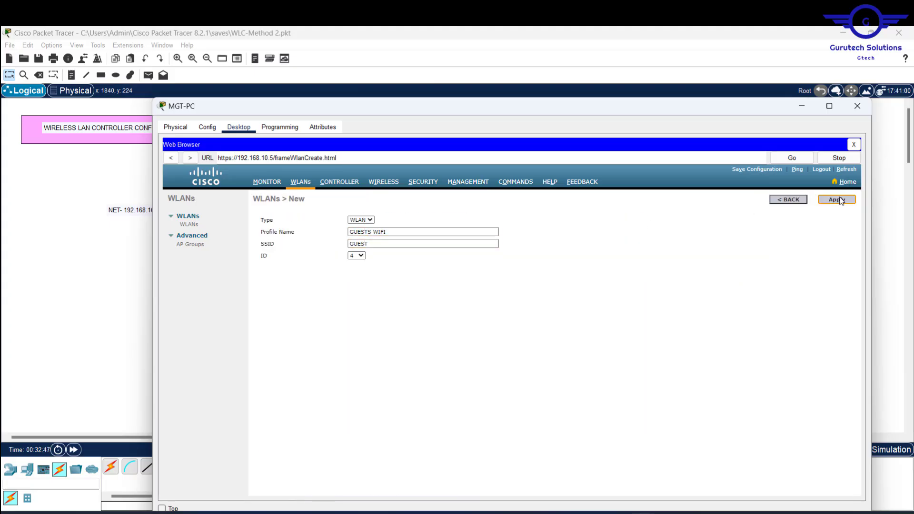
pyautogui.click(836, 199)
pyautogui.click(392, 413)
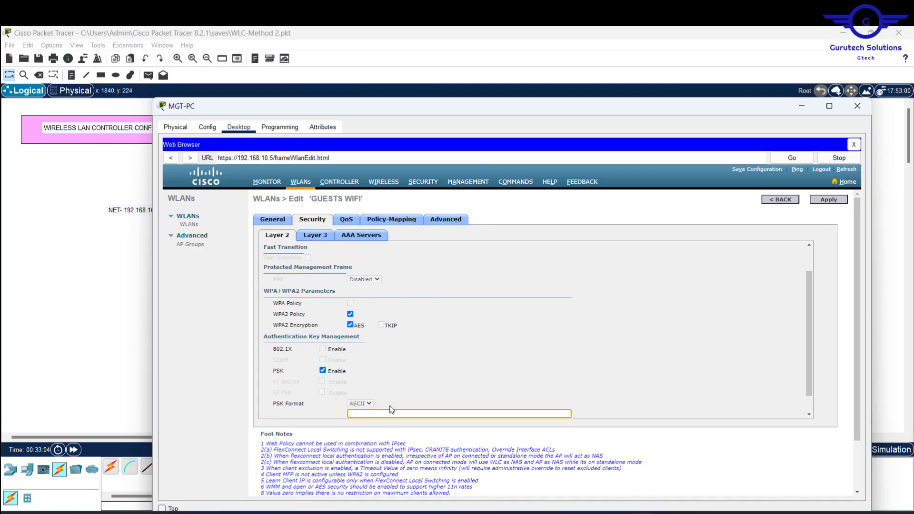
pyautogui.write('guestwifi123')
pyautogui.press('Return')
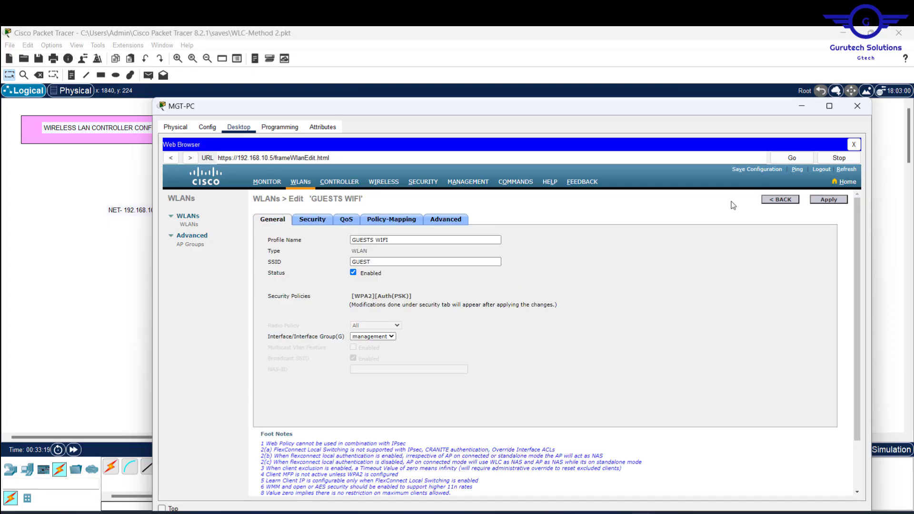
pyautogui.click(781, 200)
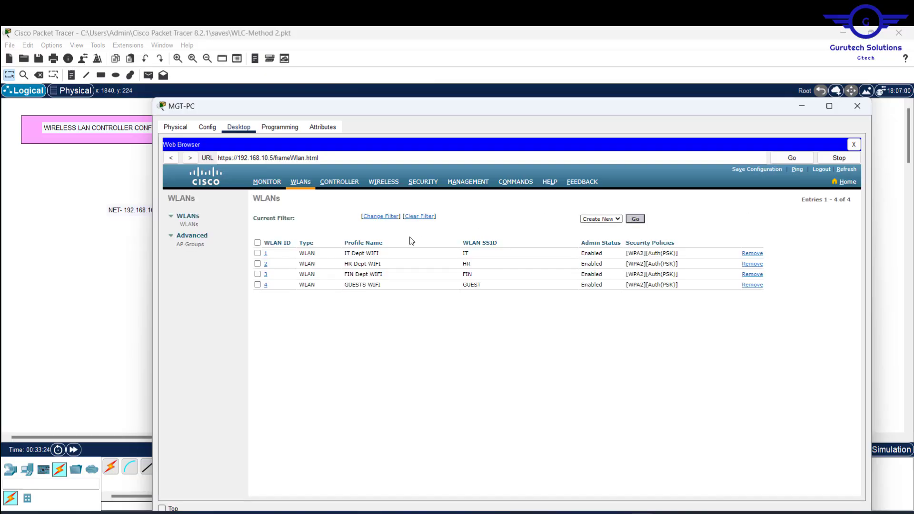
# Step: Review the four WLANs' profile names and SSIDs, then close the MGT-PC window
pyautogui.moveTo(386, 244); pyautogui.dragTo(328, 244)
pyautogui.moveTo(462, 244); pyautogui.dragTo(511, 246)
pyautogui.click(457, 254)
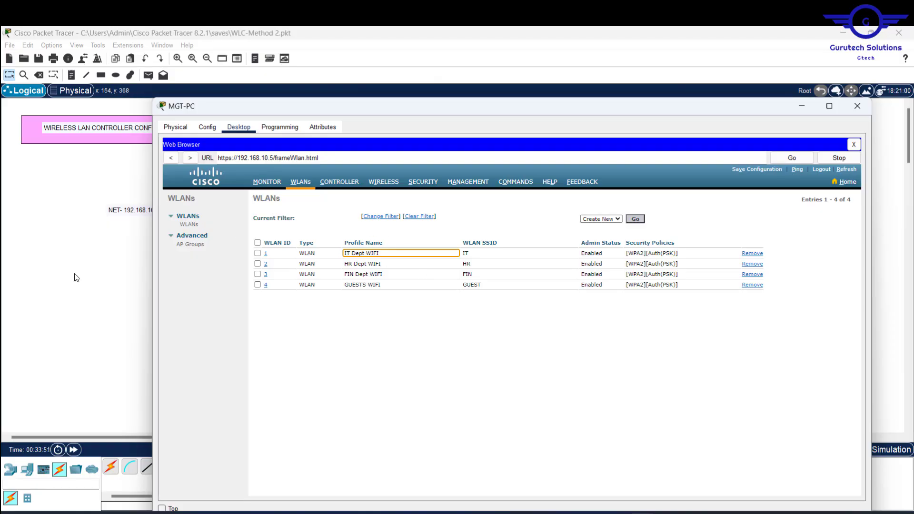
pyautogui.click(92, 286)
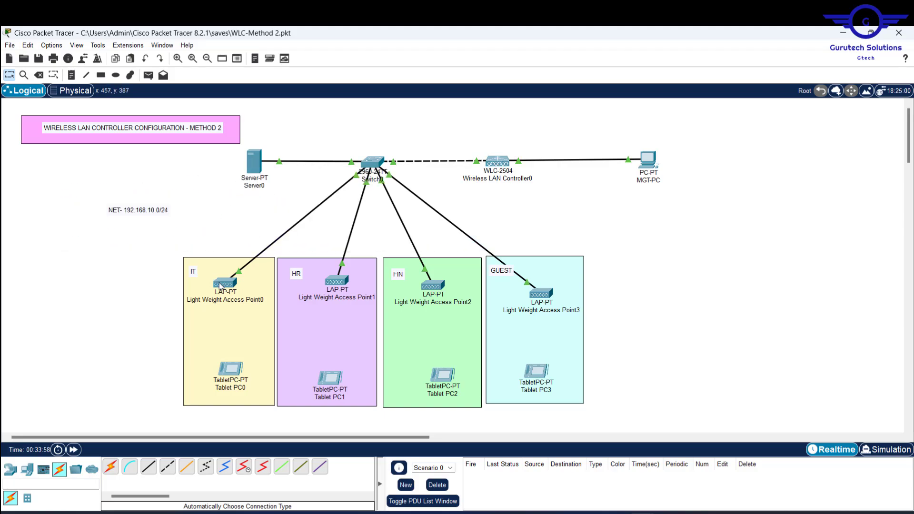
pyautogui.moveTo(220, 286)
pyautogui.moveTo(338, 284)
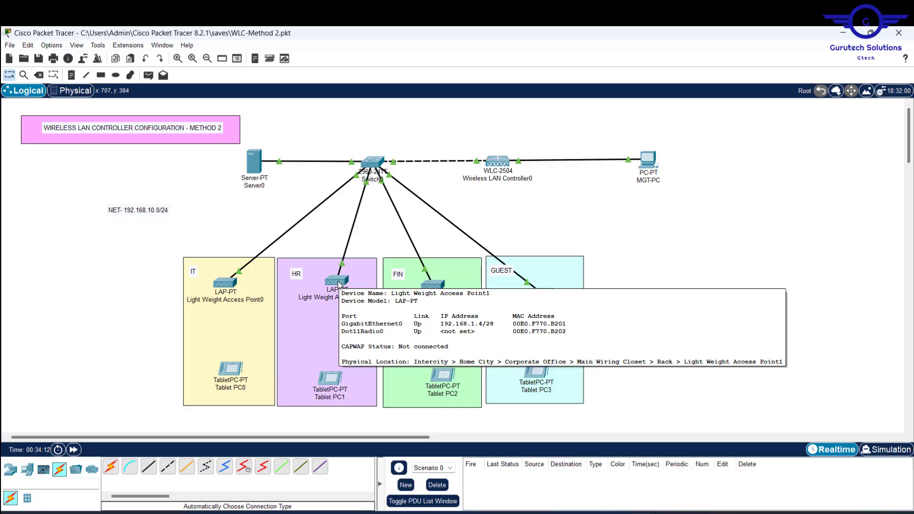
pyautogui.click(256, 160)
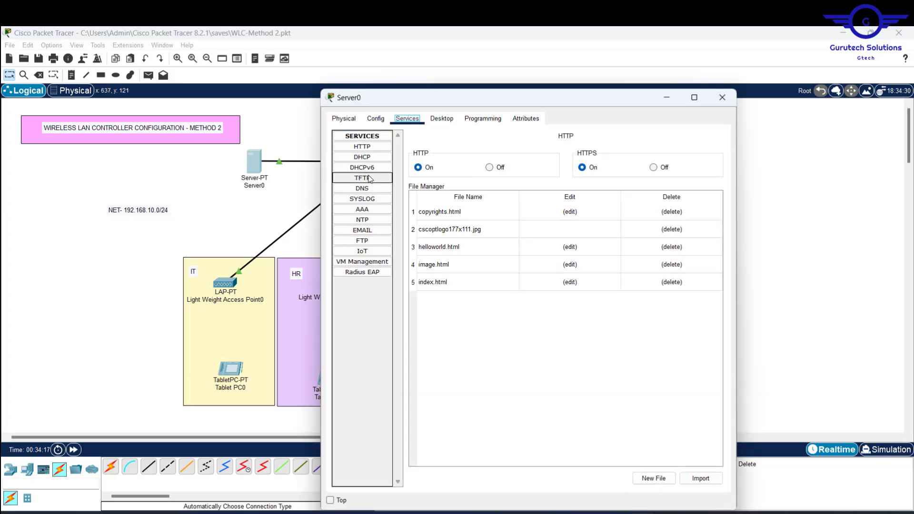
pyautogui.click(367, 158)
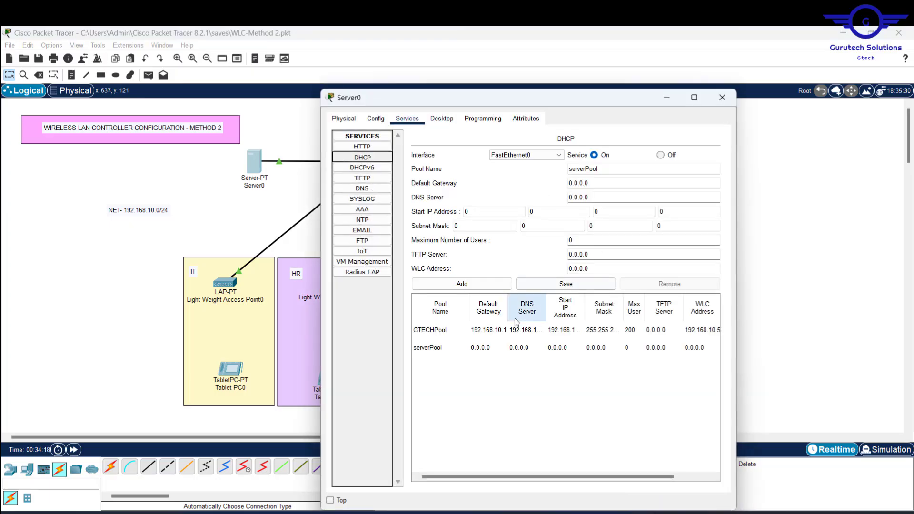
pyautogui.click(489, 332)
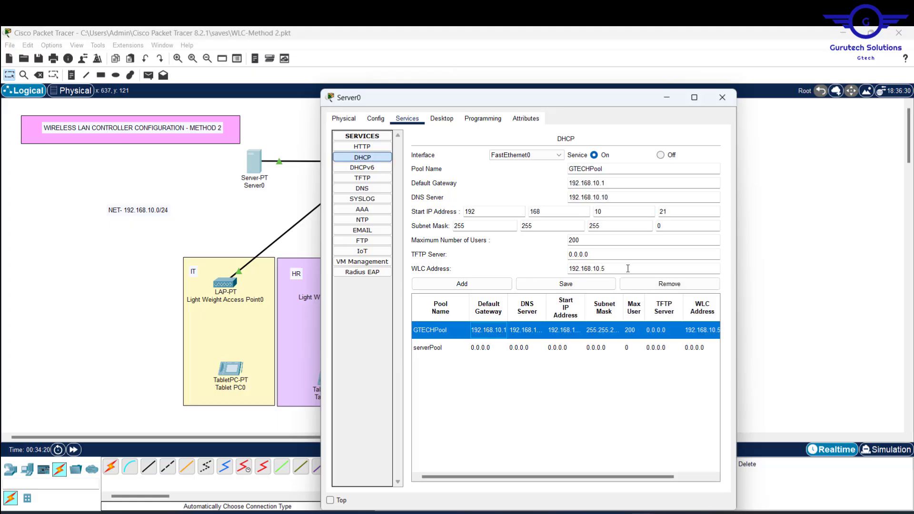
pyautogui.click(613, 271)
pyautogui.press('Tab')
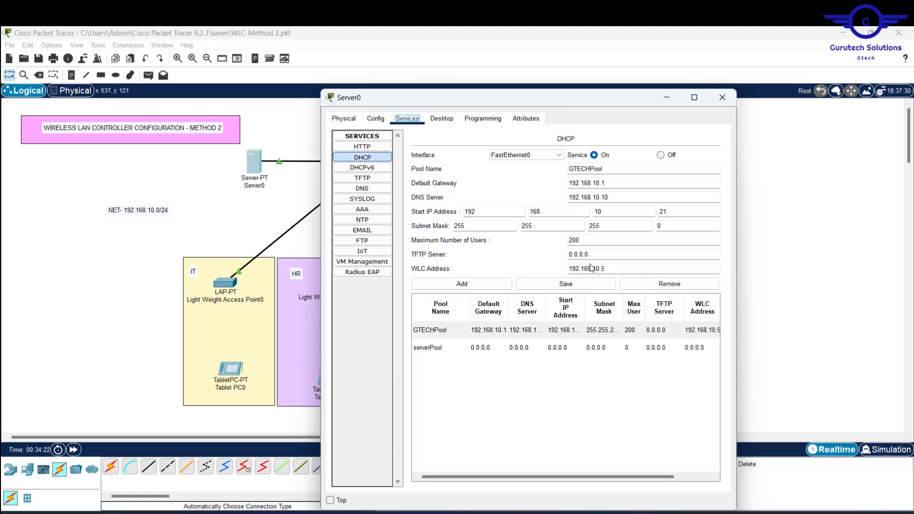
pyautogui.moveTo(613, 268); pyautogui.dragTo(547, 263)
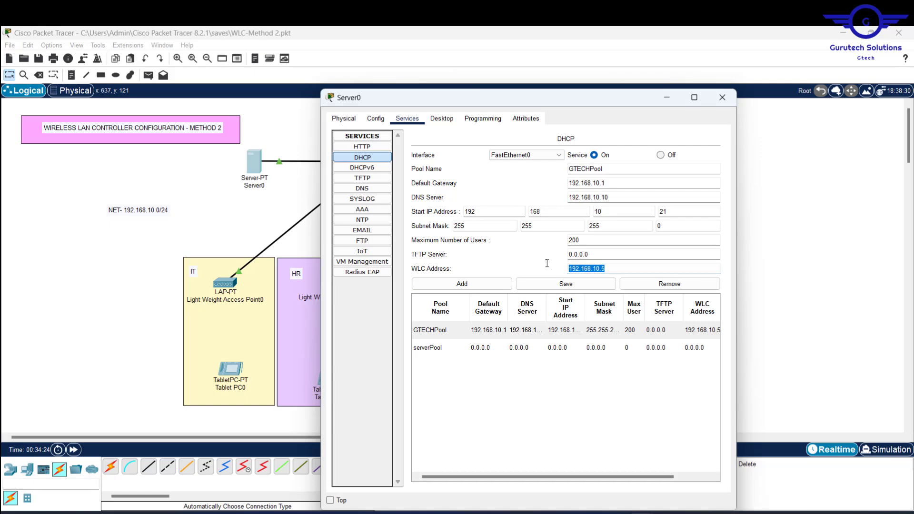
pyautogui.click(723, 98)
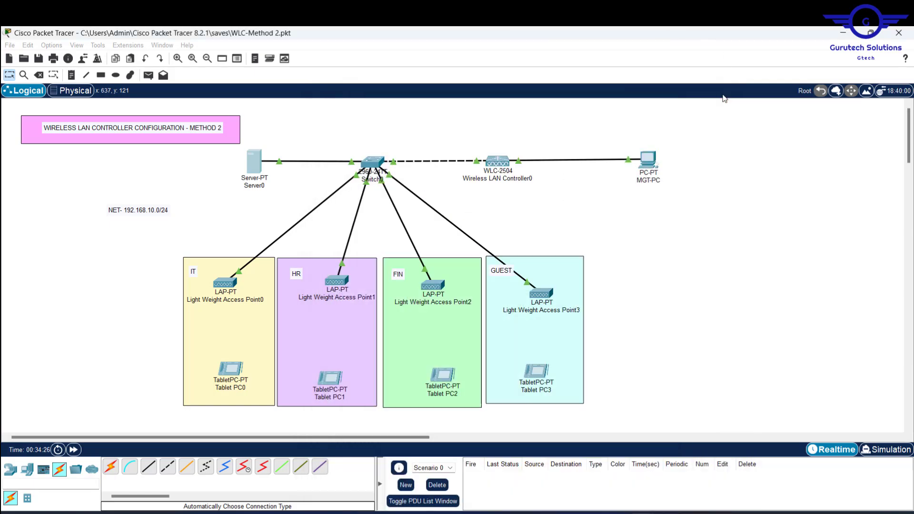
# Step: Save the controller configuration to flash, then close the MGT-PC window
pyautogui.click(647, 157)
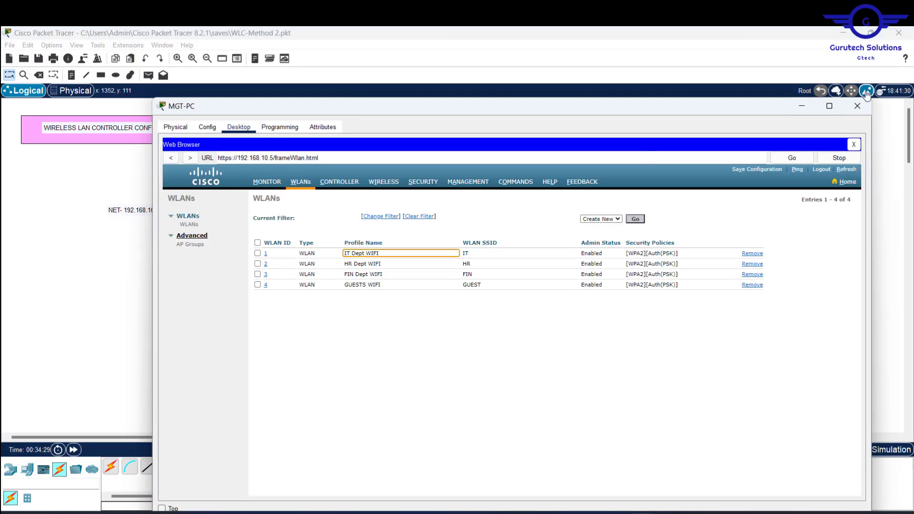
pyautogui.click(802, 111)
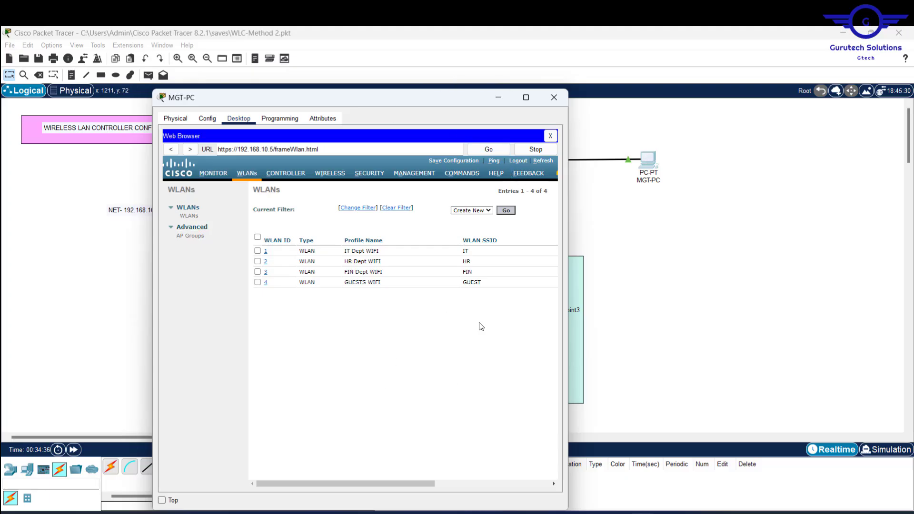
pyautogui.click(457, 163)
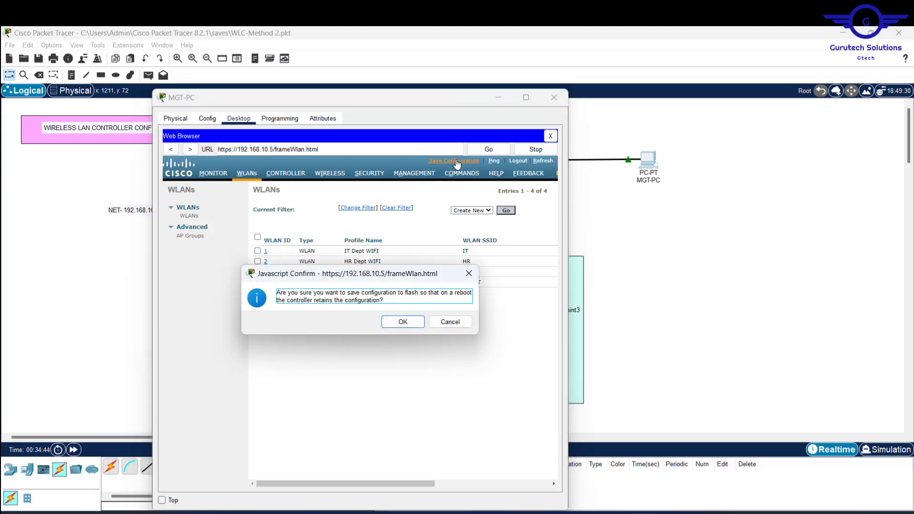
pyautogui.click(403, 322)
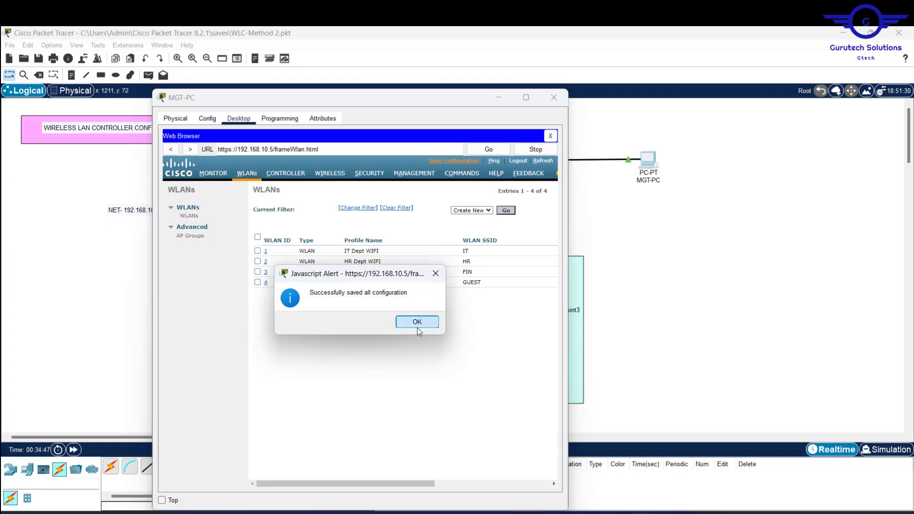
pyautogui.click(418, 322)
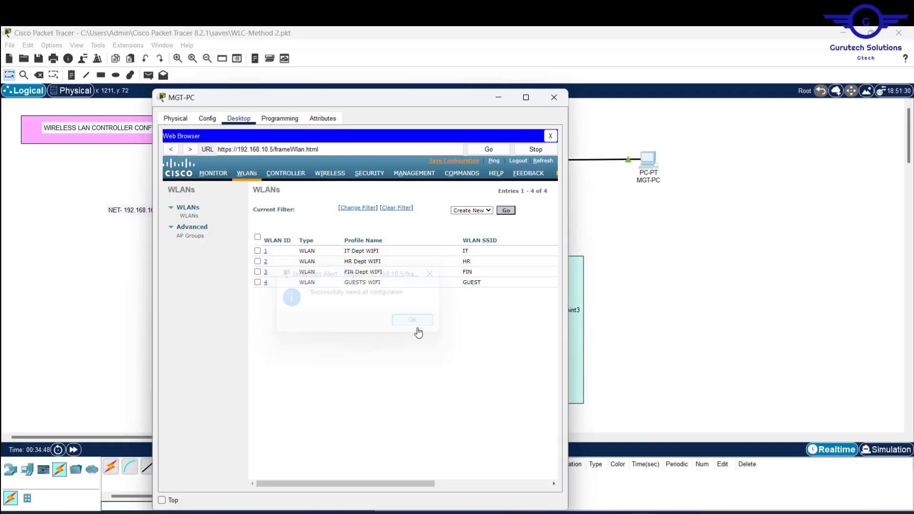
pyautogui.click(560, 98)
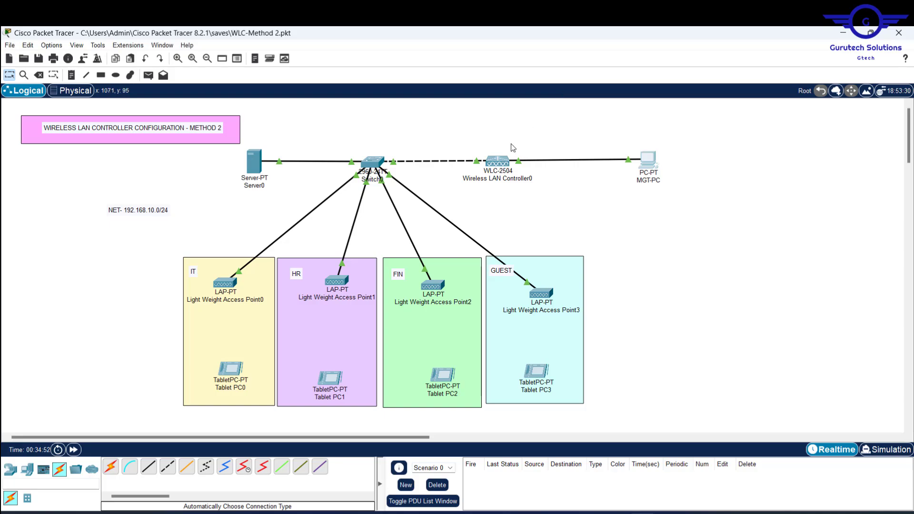
# Step: Check the devices' info, then exit Packet Tracer, saving WLC-Method 2.pkt
pyautogui.moveTo(498, 166)
pyautogui.moveTo(545, 297)
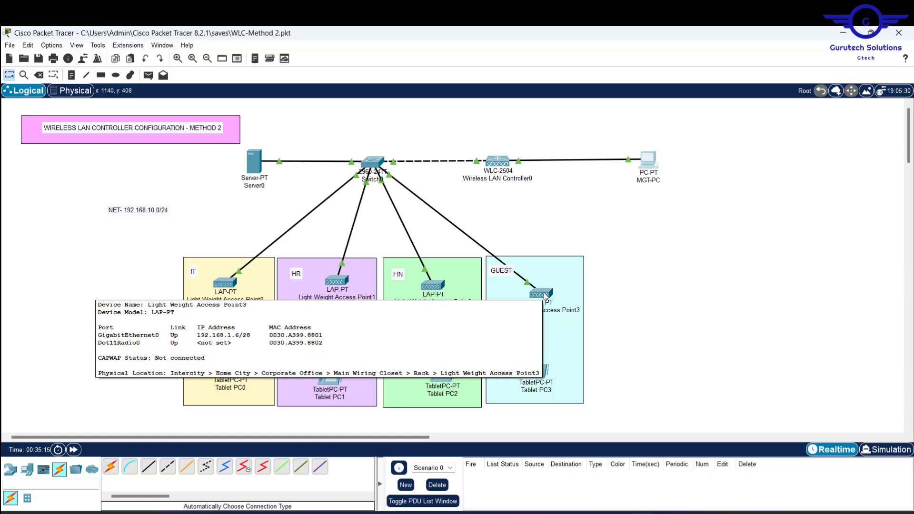
pyautogui.moveTo(373, 165)
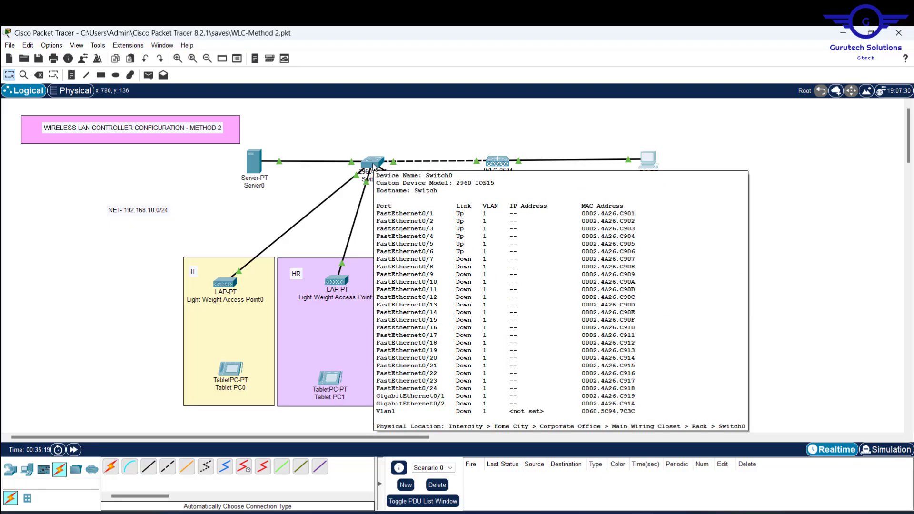
pyautogui.click(899, 32)
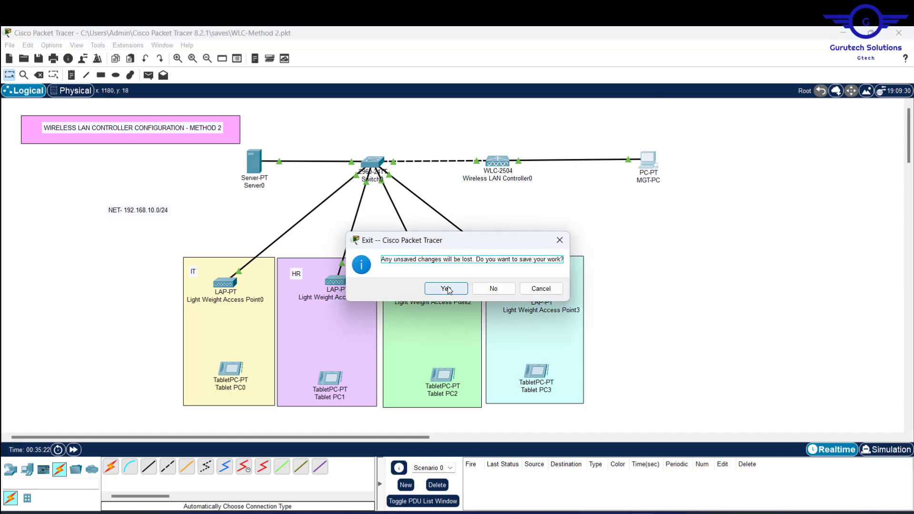
pyautogui.click(446, 289)
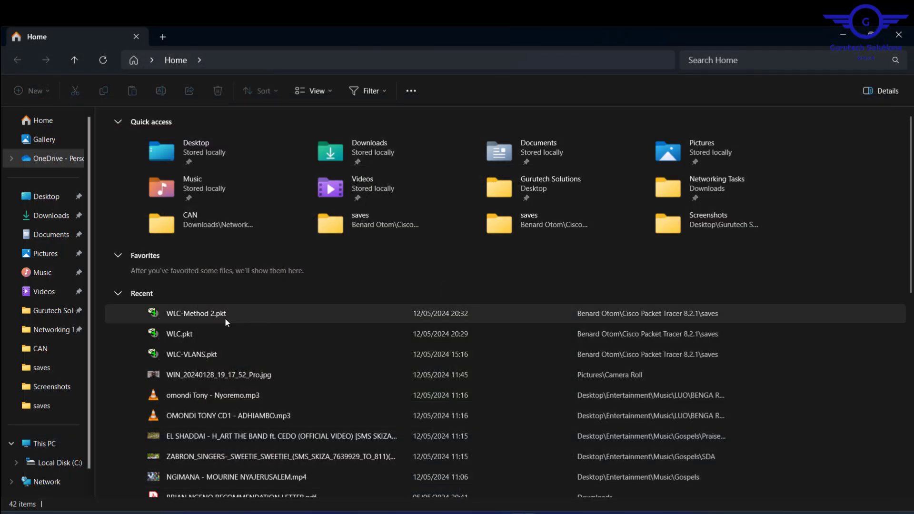
# Step: Reopen the recent project WLC-Method 2.pkt from File Explorer
pyautogui.doubleClick(225, 318)
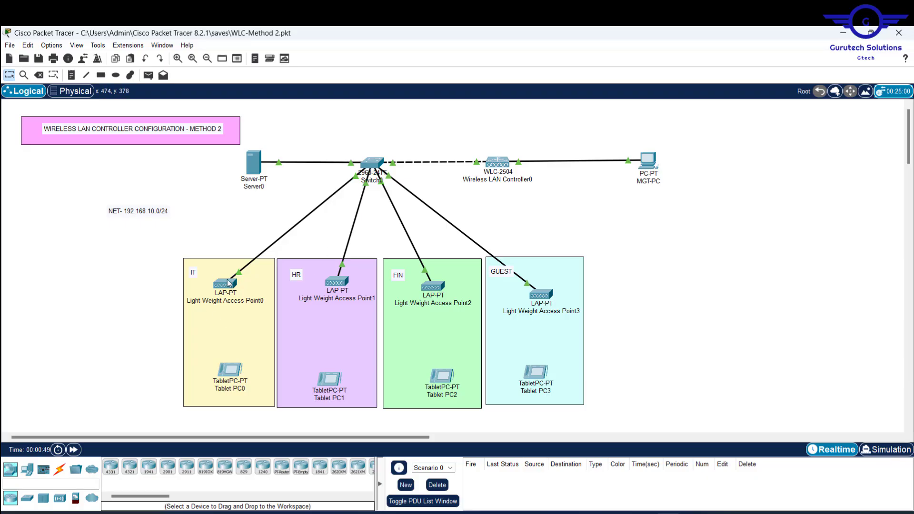
# Step: From Server0's Command Prompt, ping the WLC at 192.168.10.5 (3 of 4 replies), then close Server0
pyautogui.moveTo(229, 282)
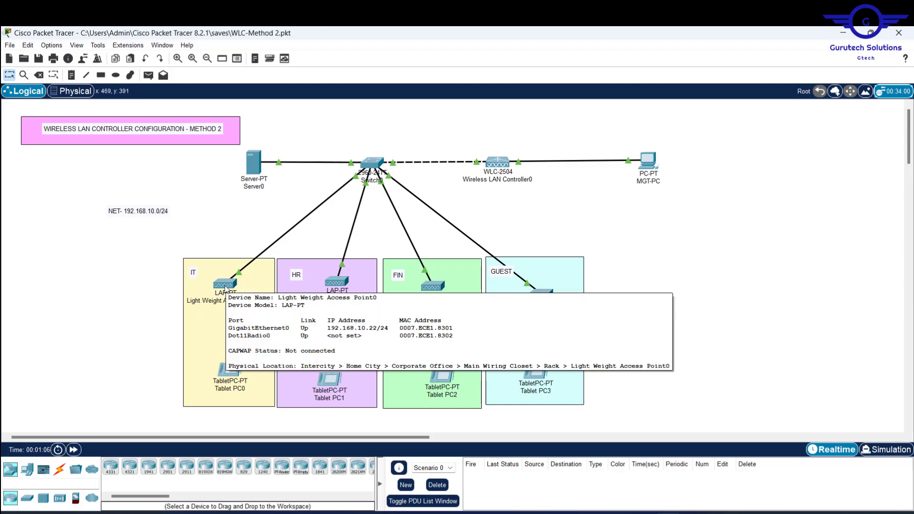
pyautogui.click(253, 165)
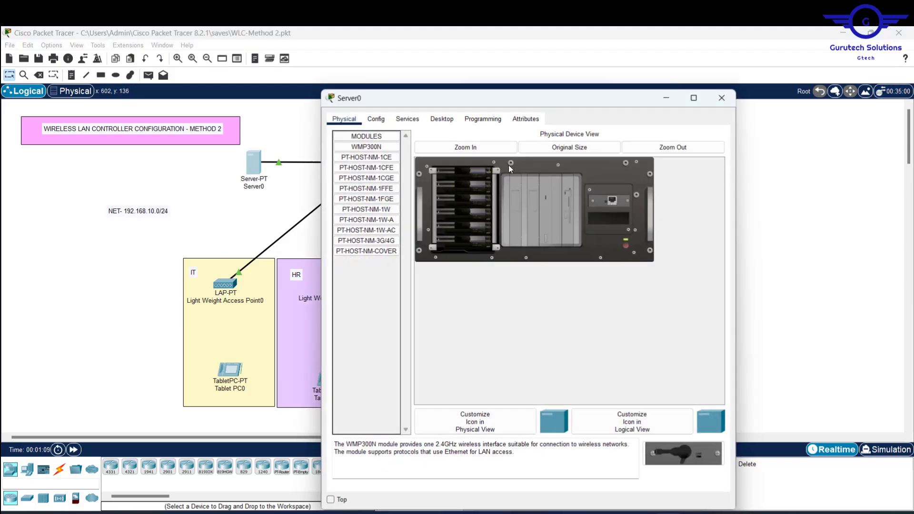
pyautogui.click(442, 118)
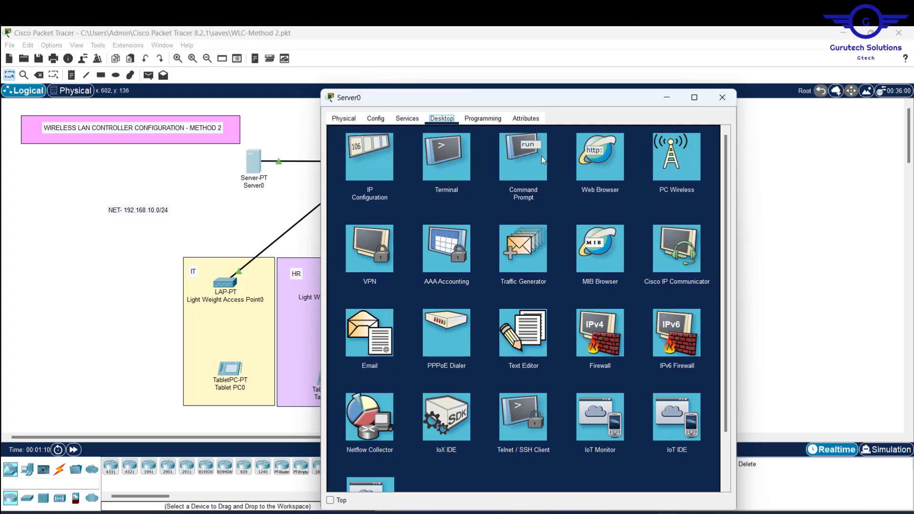
pyautogui.click(439, 159)
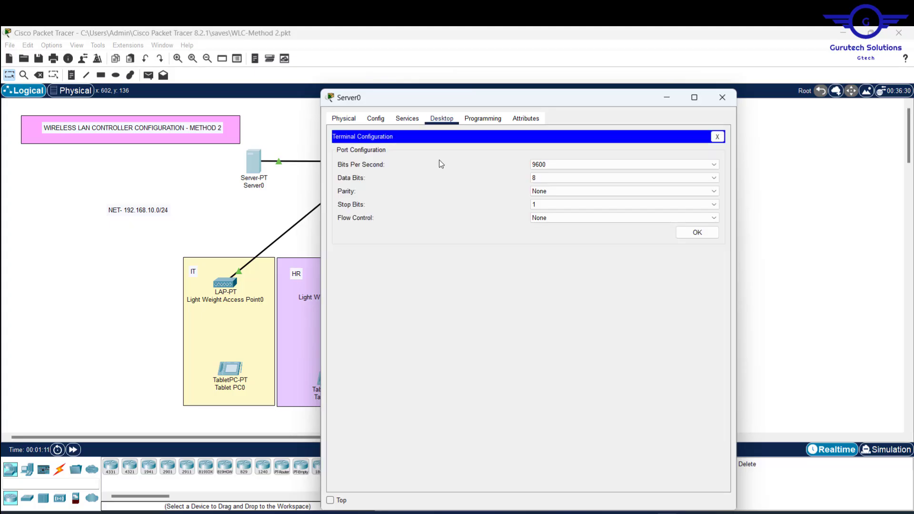
pyautogui.click(717, 136)
pyautogui.click(539, 161)
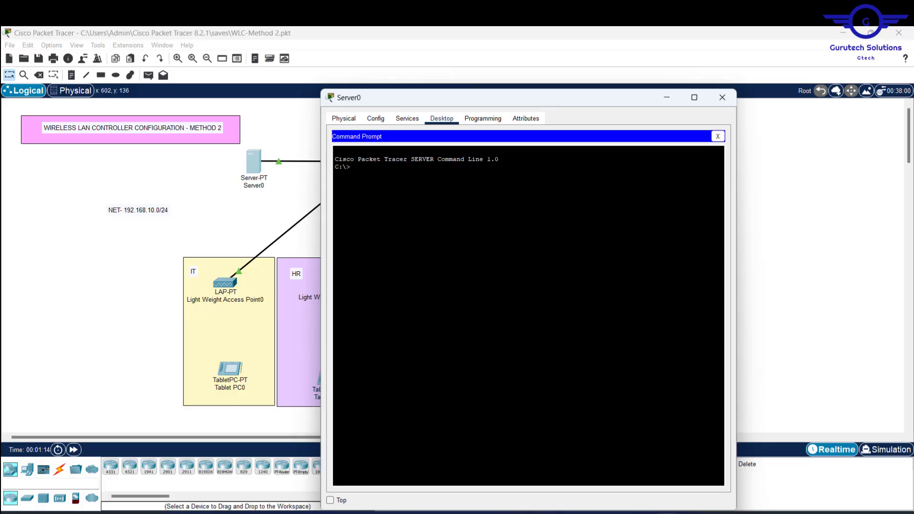
pyautogui.write('PING 192.168.10.5')
pyautogui.press('Return')
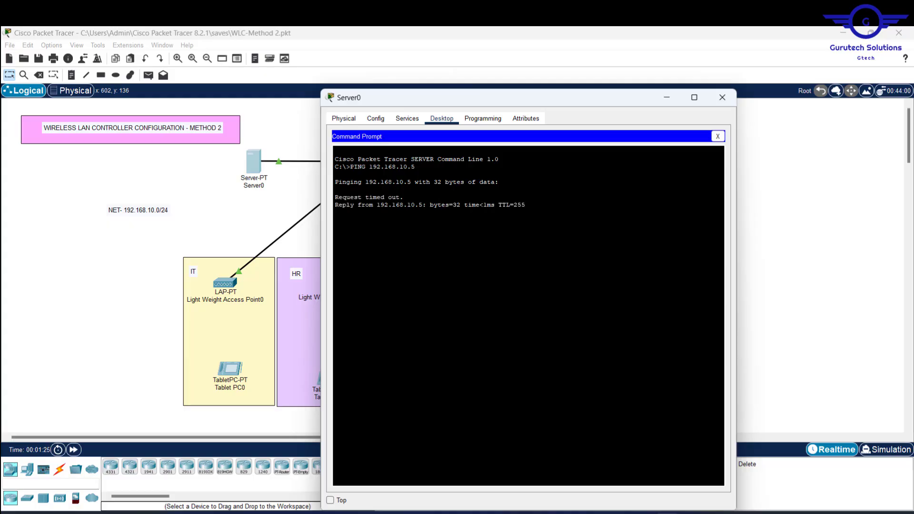
pyautogui.click(726, 100)
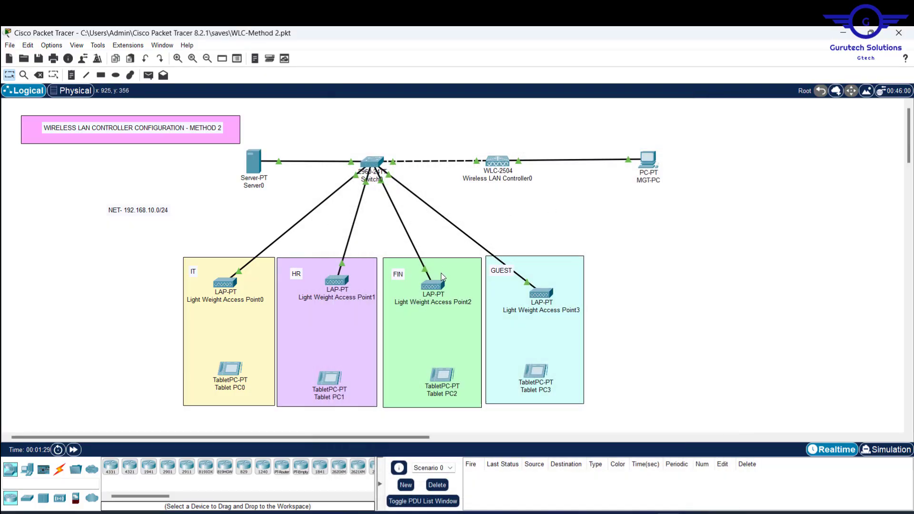
# Step: Set Tablet PC0's Wireless0 to SSID IT with WPA2-PSK and its pass phrase
pyautogui.moveTo(439, 287)
pyautogui.moveTo(337, 281)
pyautogui.moveTo(227, 284)
pyautogui.moveTo(539, 299)
pyautogui.click(232, 374)
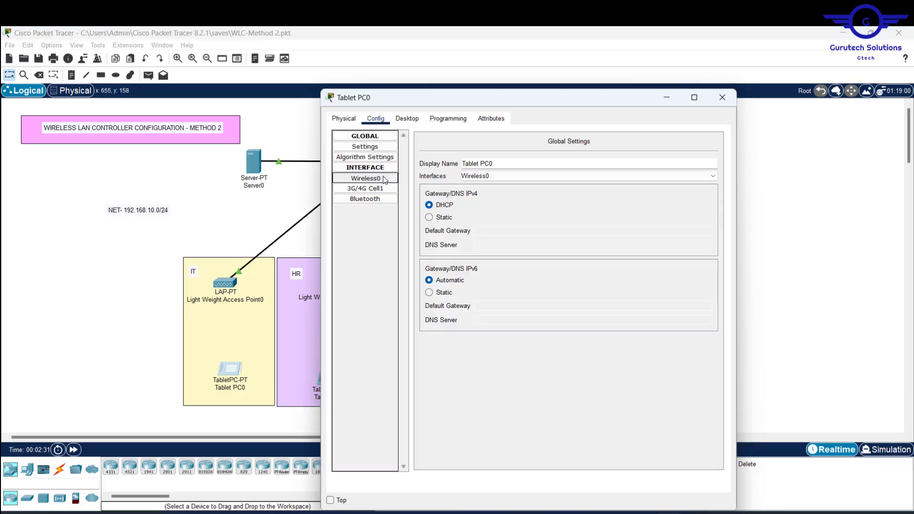
pyautogui.click(385, 179)
pyautogui.moveTo(600, 184); pyautogui.dragTo(515, 181)
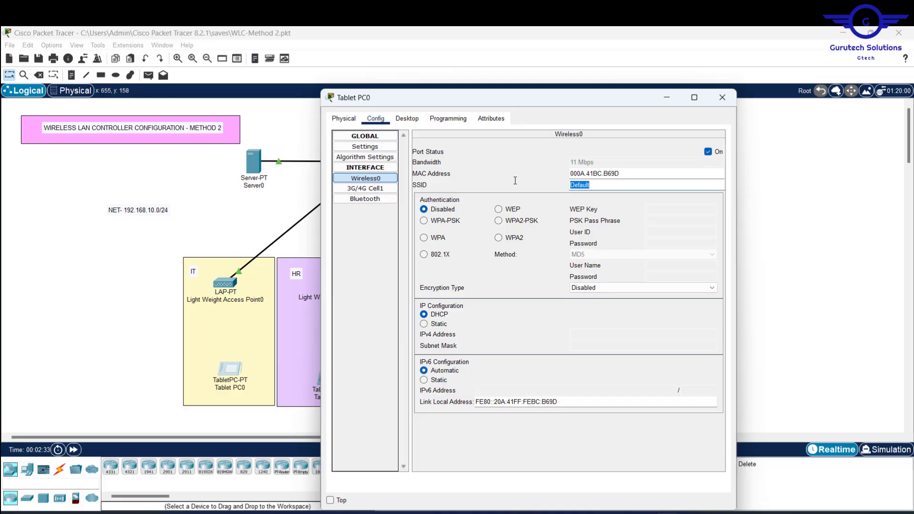
pyautogui.write('IT')
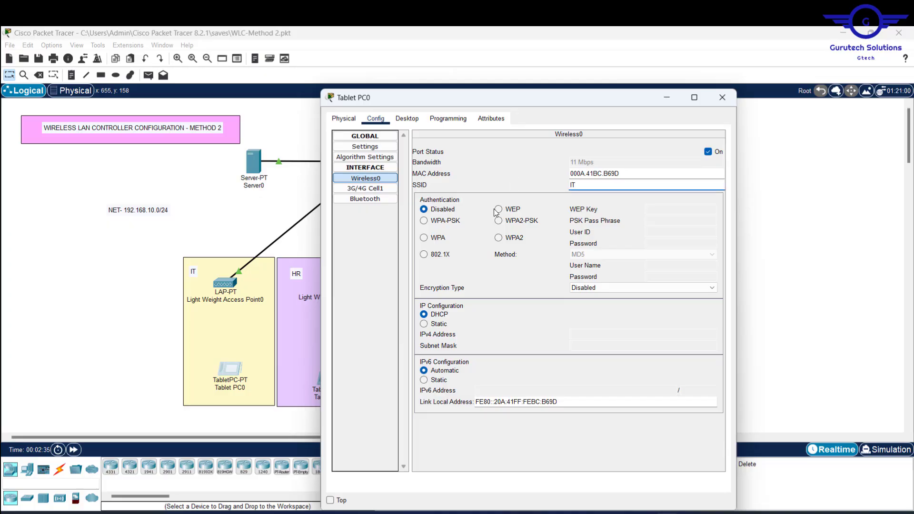
pyautogui.click(504, 223)
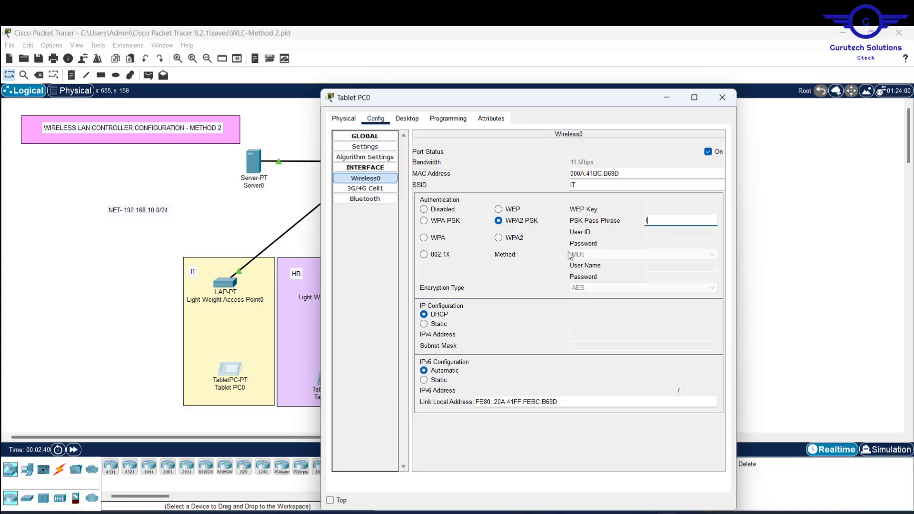
pyautogui.write('IT@123')
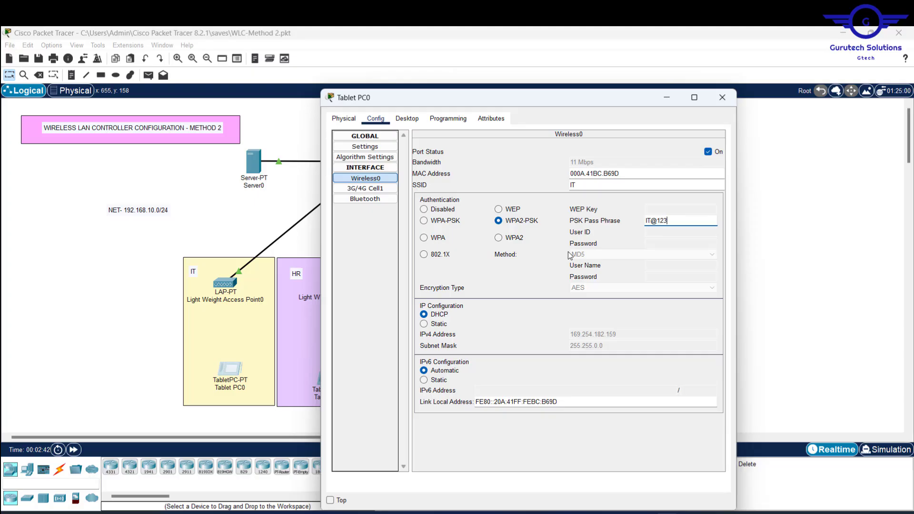
pyautogui.write('45')
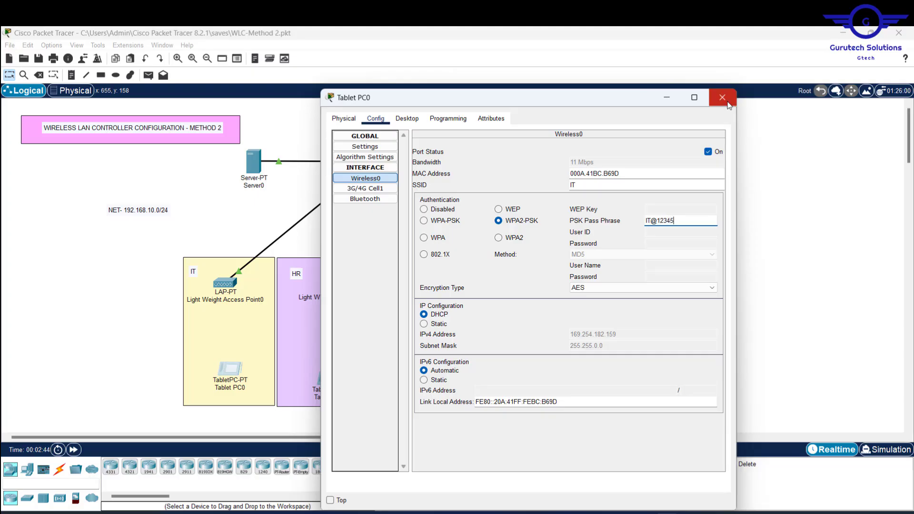
pyautogui.click(722, 98)
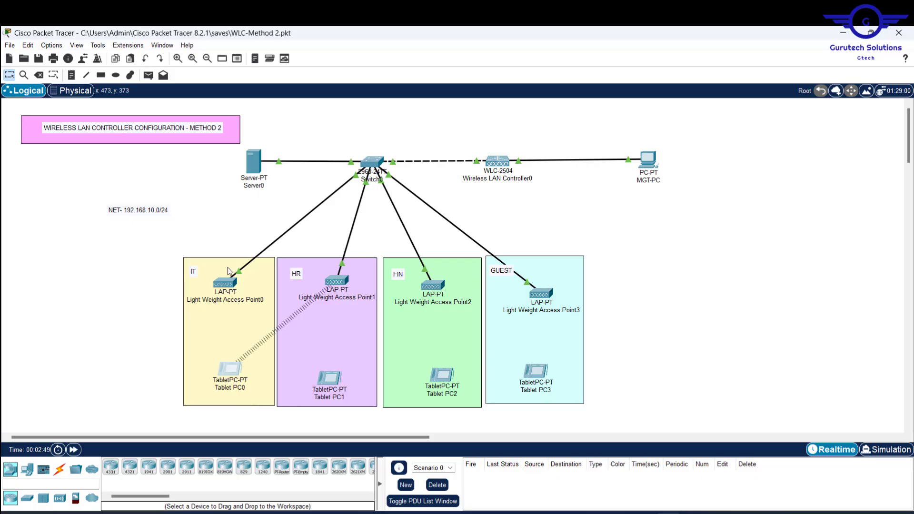
pyautogui.moveTo(230, 284)
pyautogui.moveTo(247, 290)
pyautogui.moveTo(436, 303)
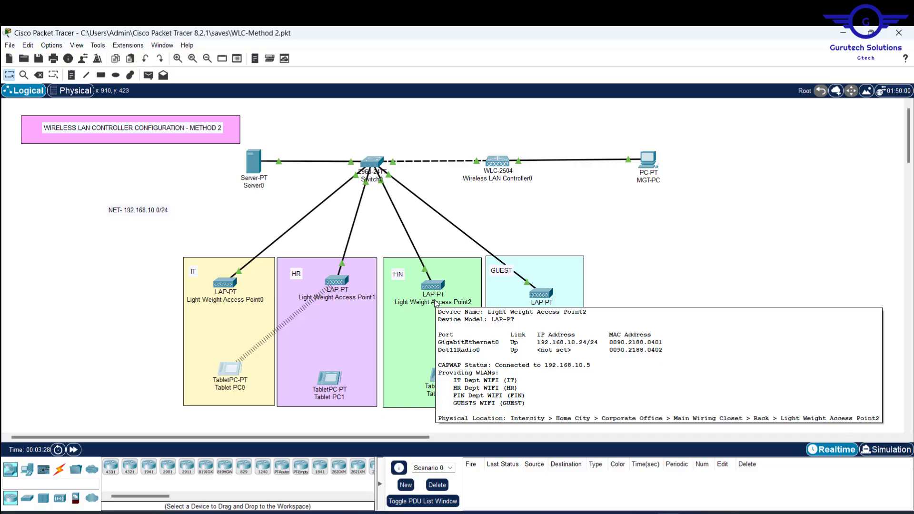
# Step: Give Tablets PC1, PC2 and PC3 their WLAN SSIDs with WPA2-PSK and each pass phrase
pyautogui.click(332, 380)
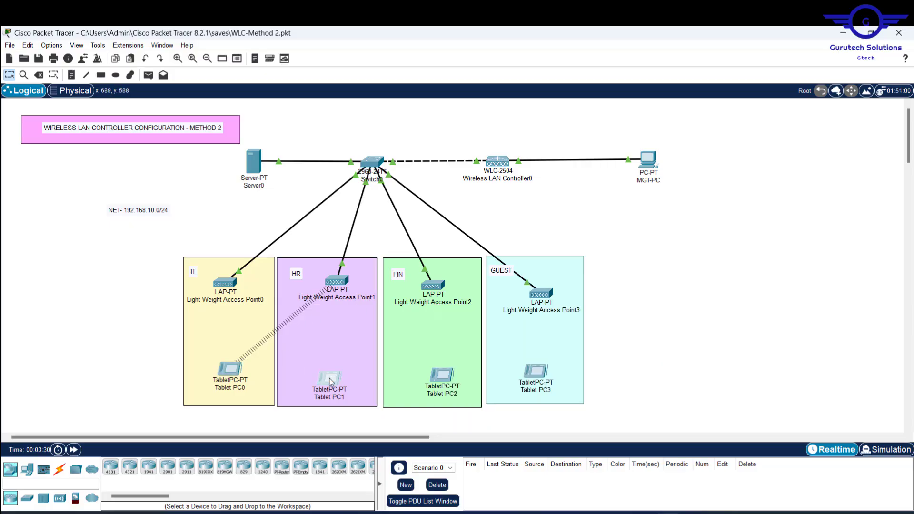
pyautogui.click(376, 150)
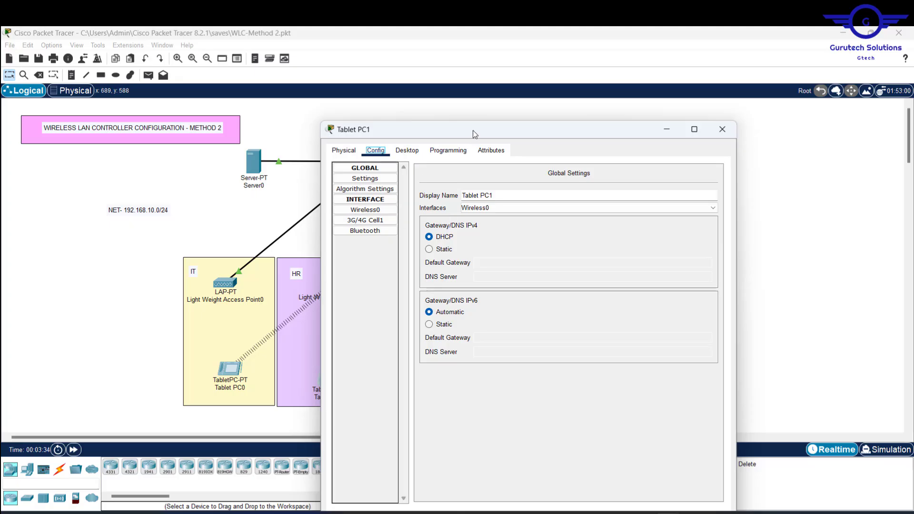
pyautogui.moveTo(473, 130); pyautogui.dragTo(613, 136)
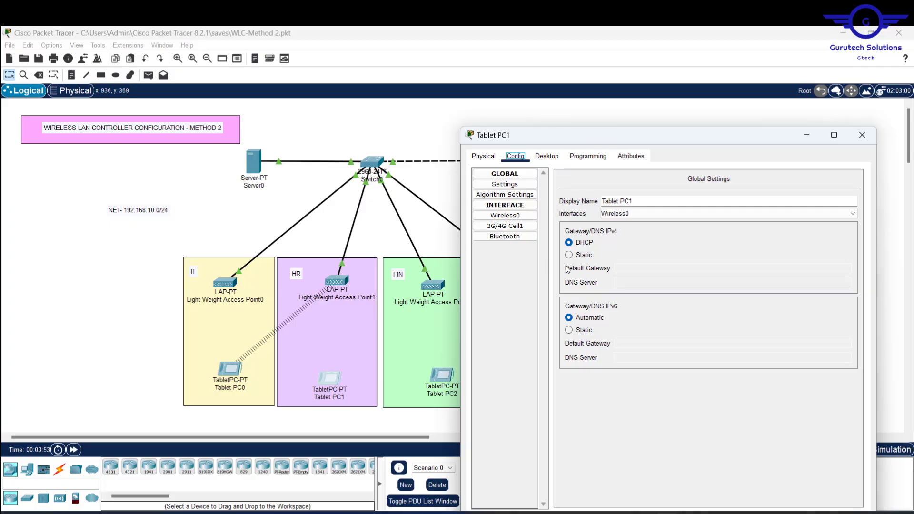
pyautogui.click(517, 221)
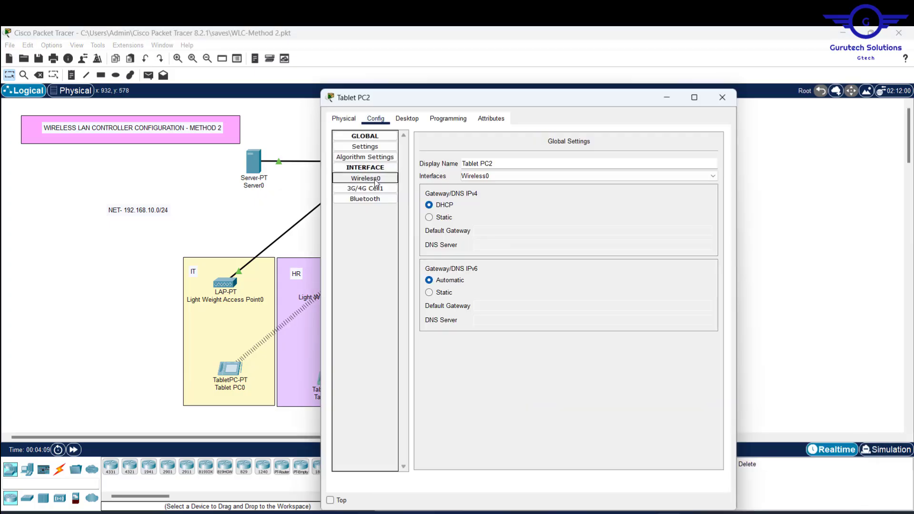
pyautogui.click(376, 178)
pyautogui.write('g')
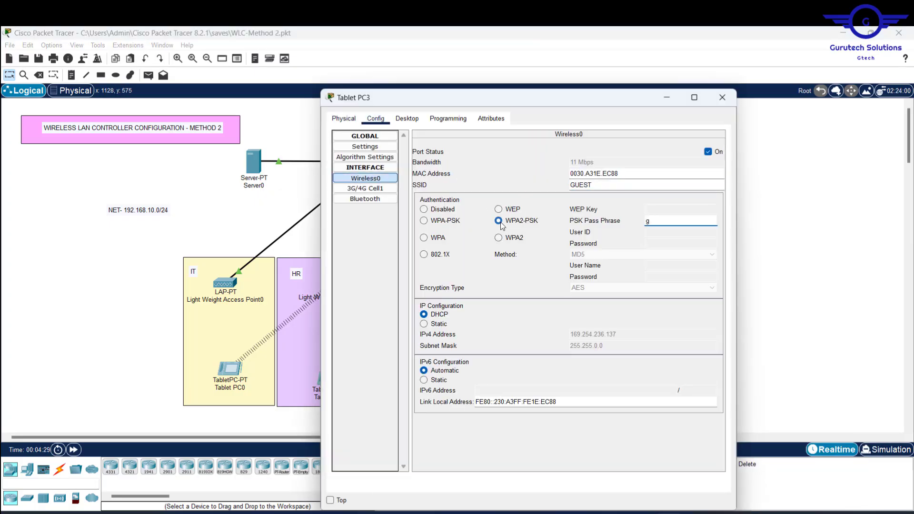
pyautogui.write('uest@12345')
pyautogui.click(723, 98)
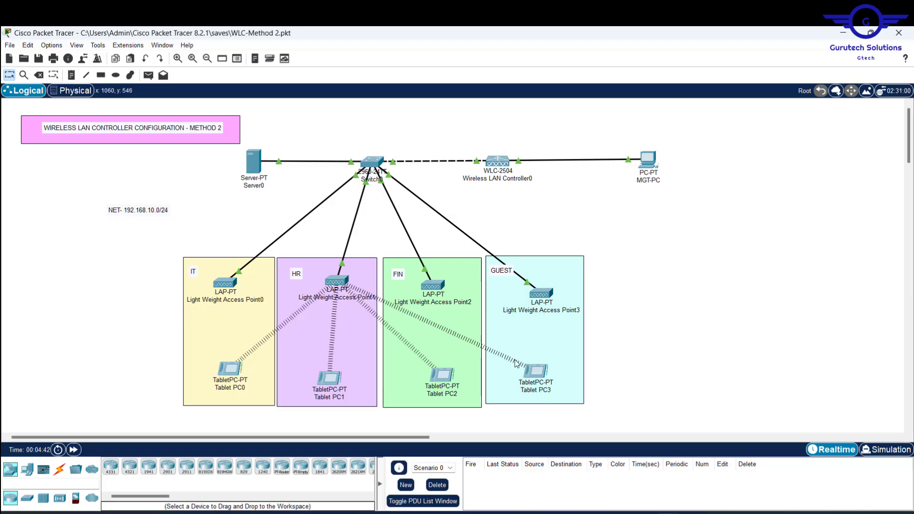
pyautogui.moveTo(337, 283)
pyautogui.moveTo(223, 366)
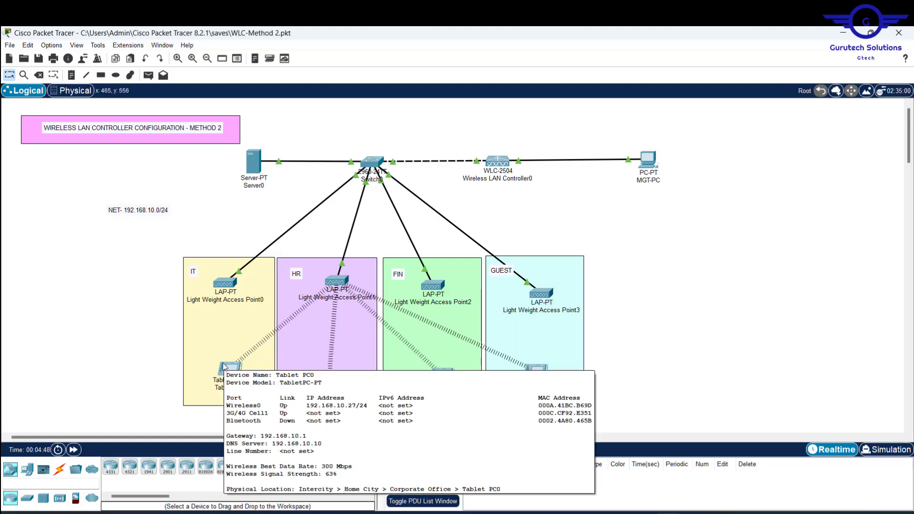
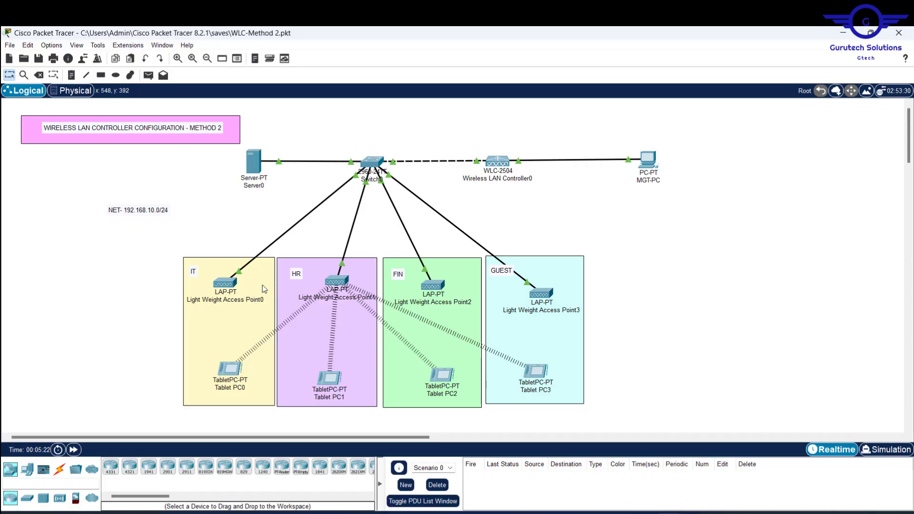
# Step: Switch Light Weight Access Point1's Gateway/DNS IPv4 to Static, leaving gateway and DNS empty
pyautogui.click(336, 283)
pyautogui.moveTo(521, 97); pyautogui.dragTo(662, 105)
pyautogui.click(516, 126)
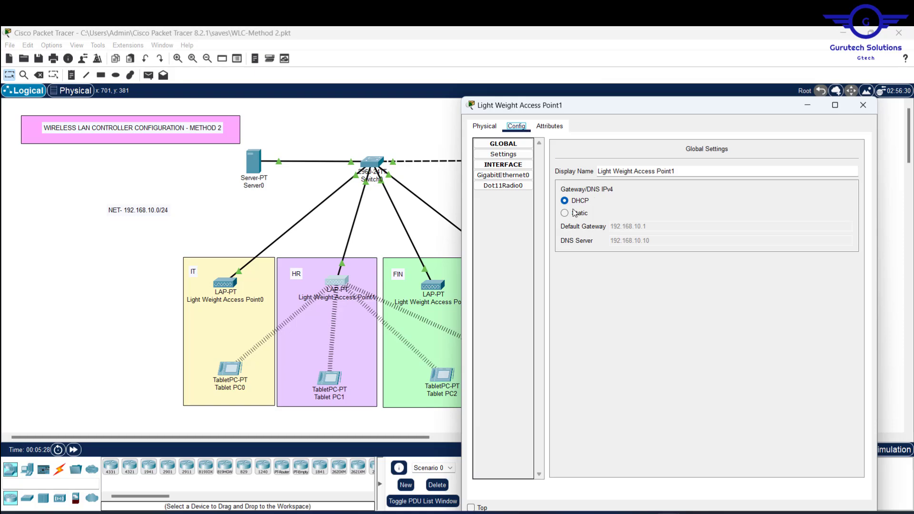
pyautogui.click(566, 214)
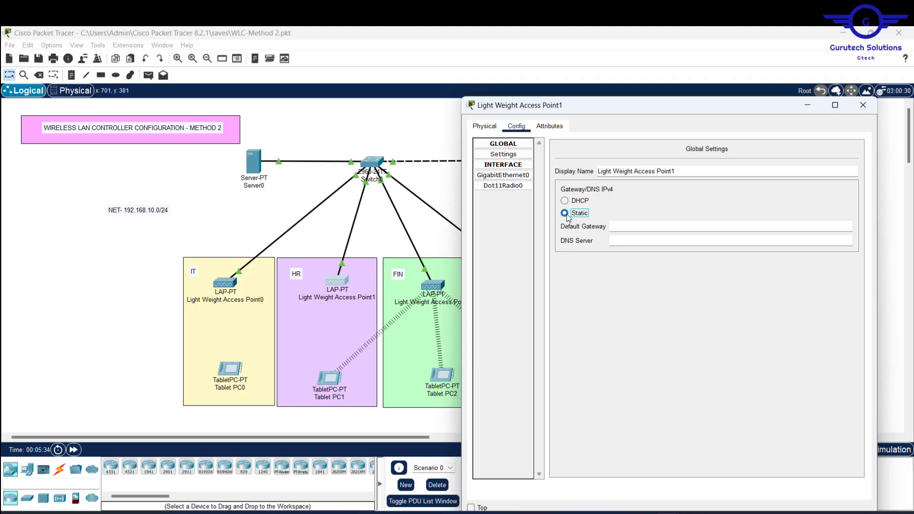
pyautogui.moveTo(641, 110); pyautogui.dragTo(484, 315)
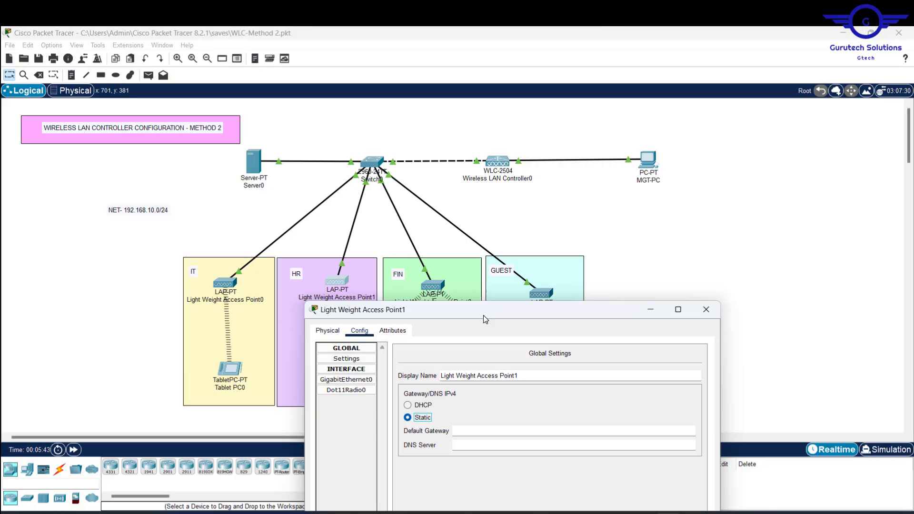
pyautogui.moveTo(484, 316); pyautogui.dragTo(326, 313)
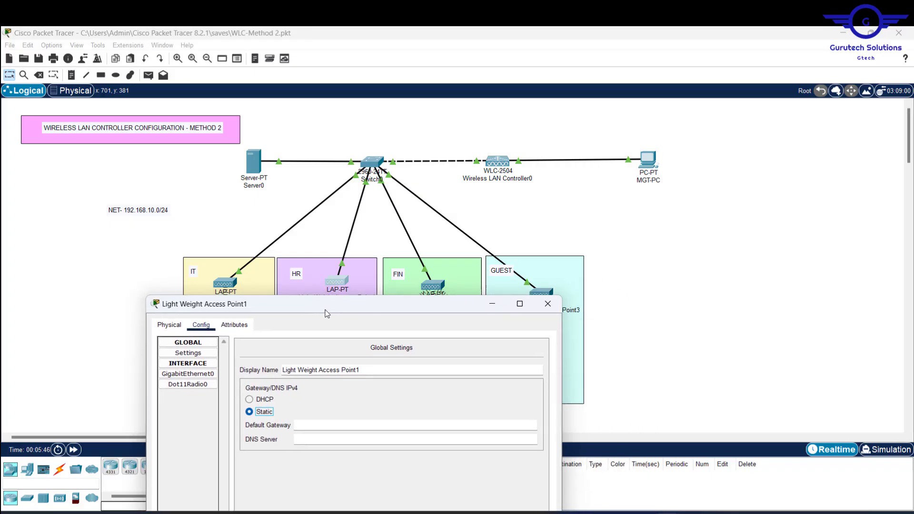
# Step: Switch Light Weight Access Point2's Gateway/DNS IPv4 to Static as a trial
pyautogui.click(432, 286)
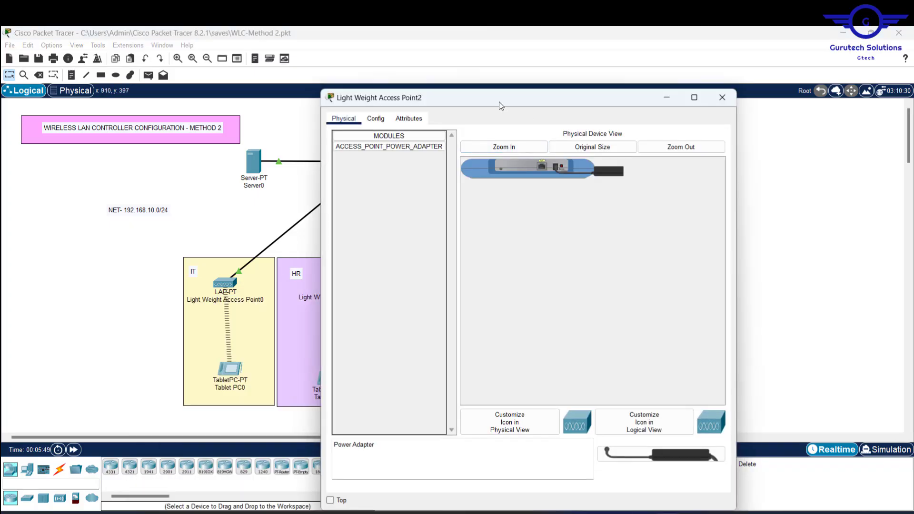
pyautogui.moveTo(499, 102); pyautogui.dragTo(674, 160)
pyautogui.click(551, 176)
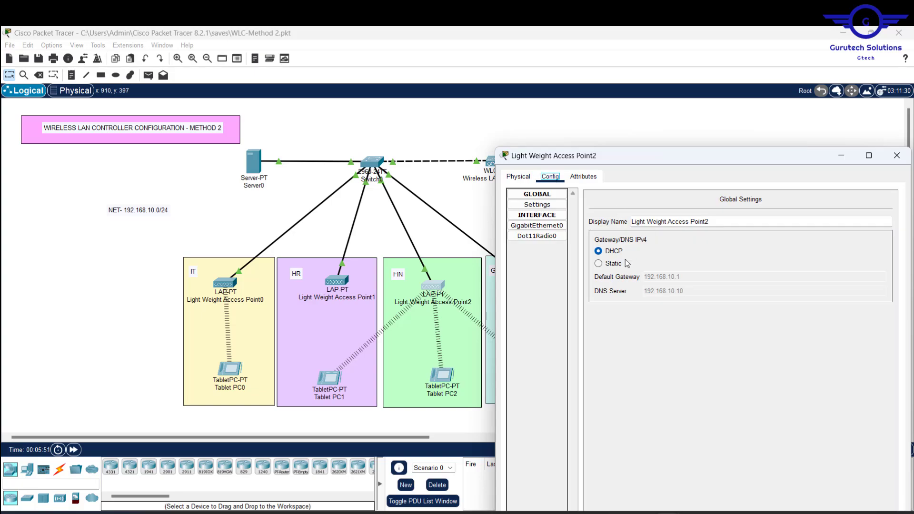
pyautogui.click(598, 263)
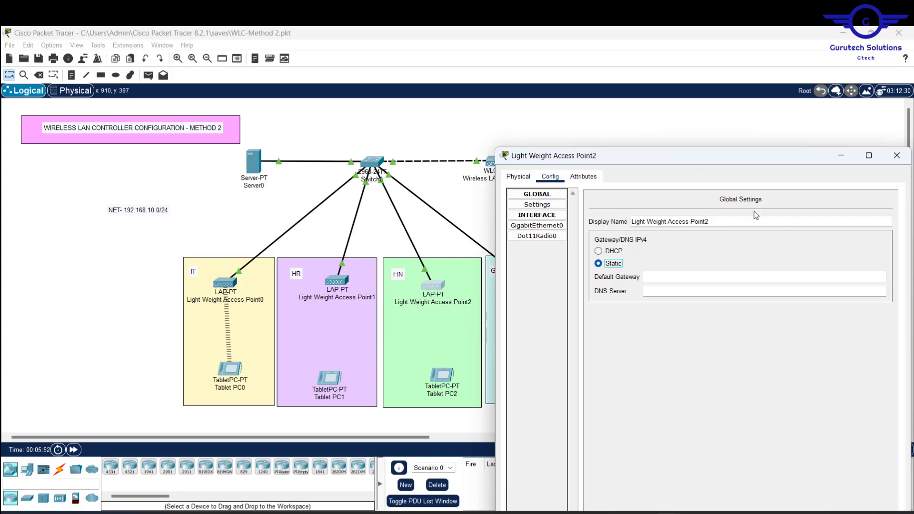
pyautogui.moveTo(693, 155); pyautogui.dragTo(792, 314)
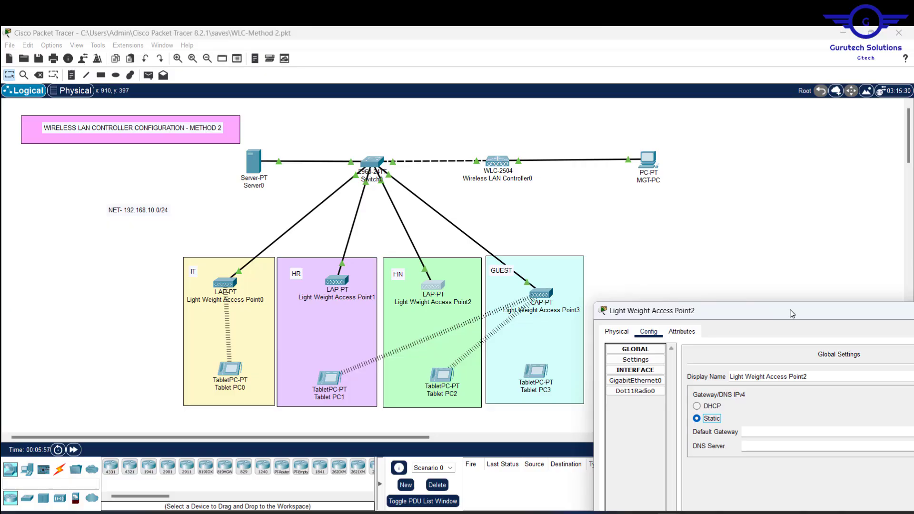
# Step: Return Access Point2 to DHCP, close it, and reopen Access Point1's settings
pyautogui.moveTo(792, 314); pyautogui.dragTo(698, 173)
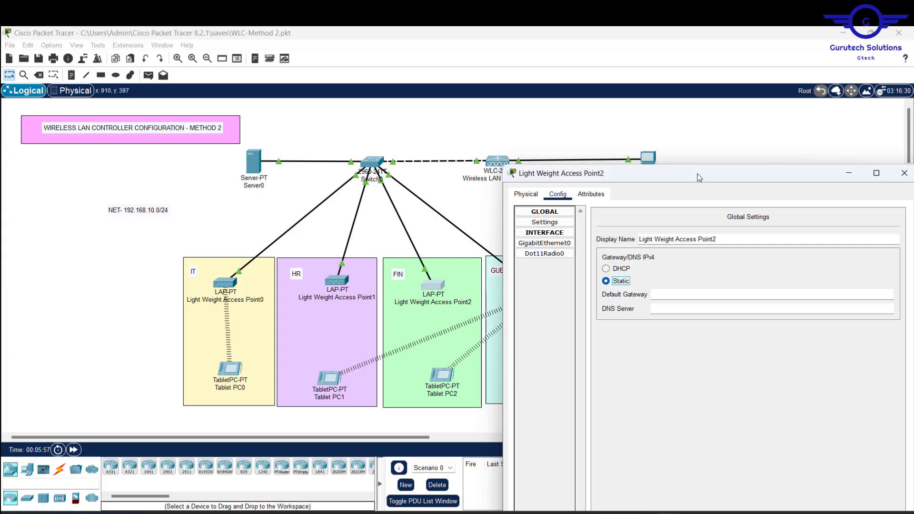
pyautogui.click(606, 269)
pyautogui.moveTo(759, 174); pyautogui.dragTo(637, 183)
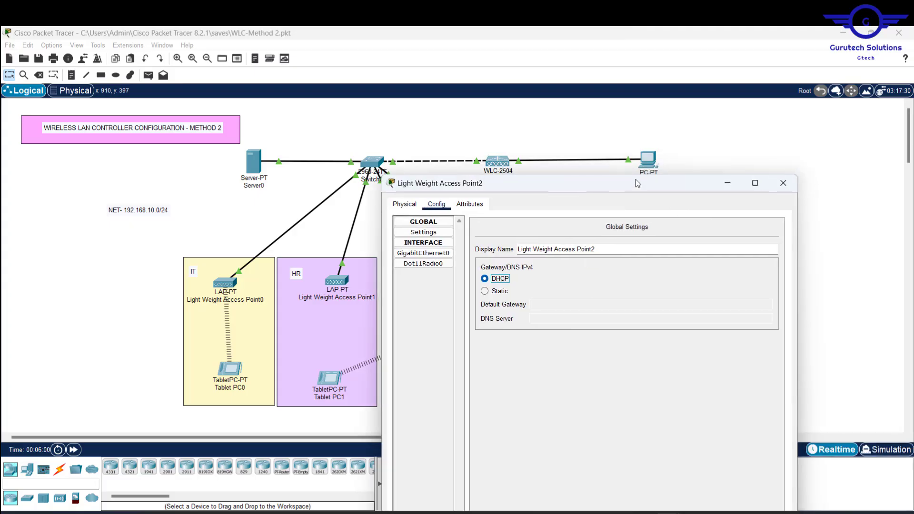
pyautogui.click(783, 183)
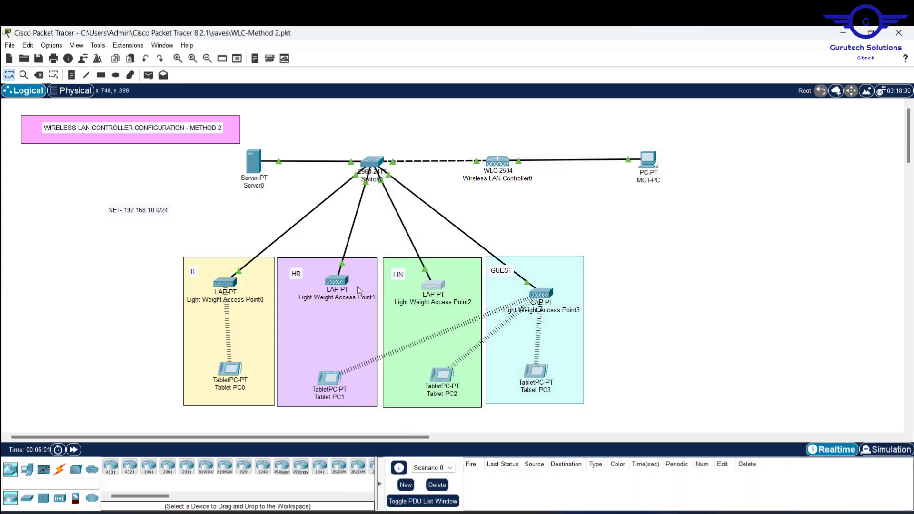
pyautogui.click(339, 285)
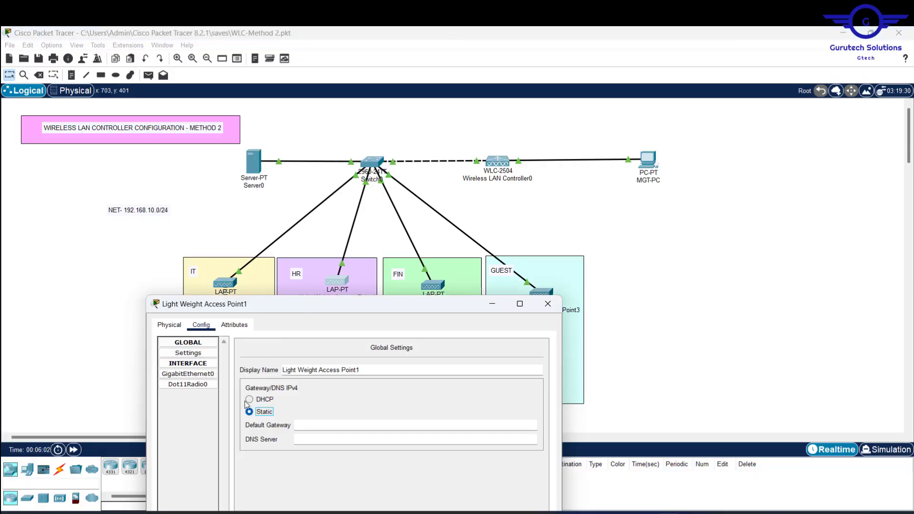
# Step: Set Access Point1's Gateway/DNS back to DHCP, then bring up the reference YouTube video
pyautogui.click(258, 404)
pyautogui.click(549, 305)
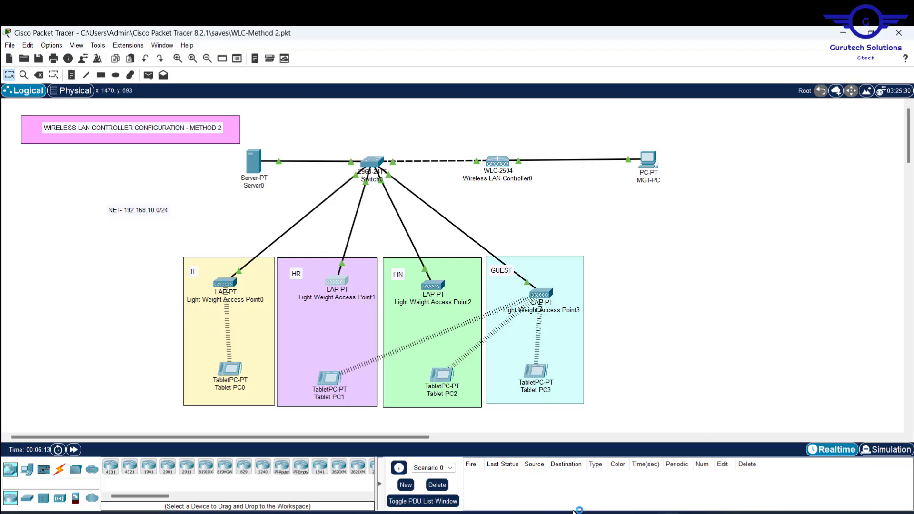
pyautogui.hotkey('alt', 'Tab')
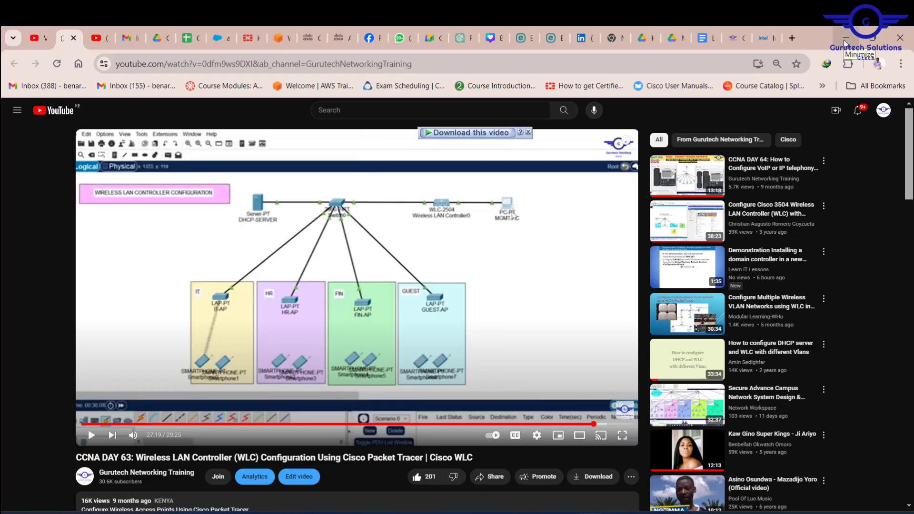
# Step: Minimize the YouTube browser and box-select the whole WLC topology in Packet Tracer
pyautogui.click(846, 38)
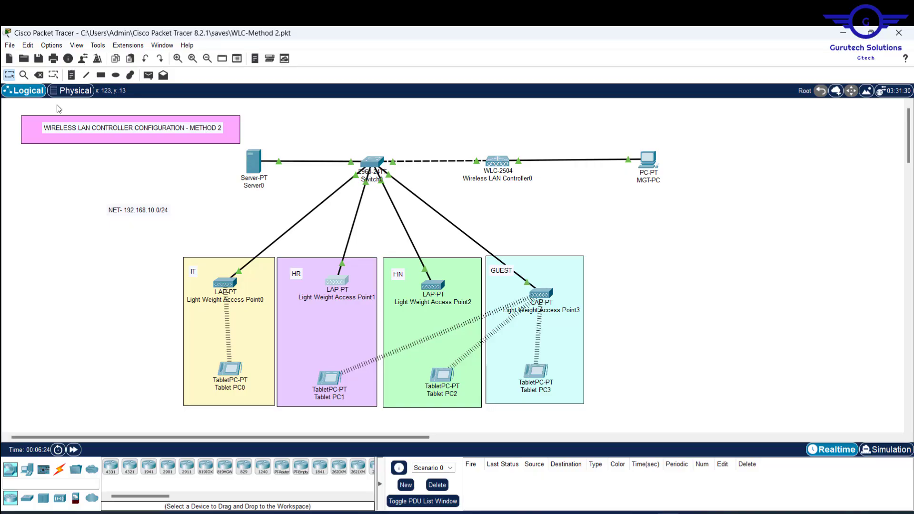
pyautogui.moveTo(24, 111); pyautogui.dragTo(775, 423)
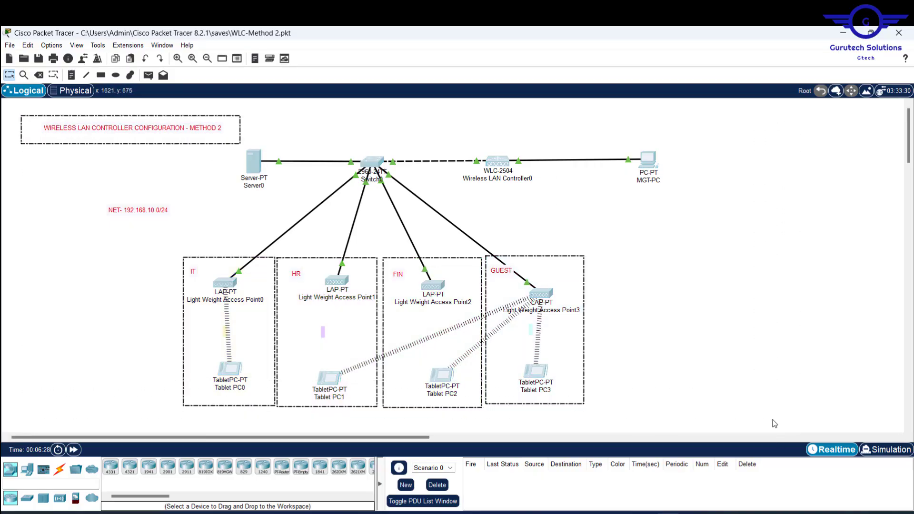